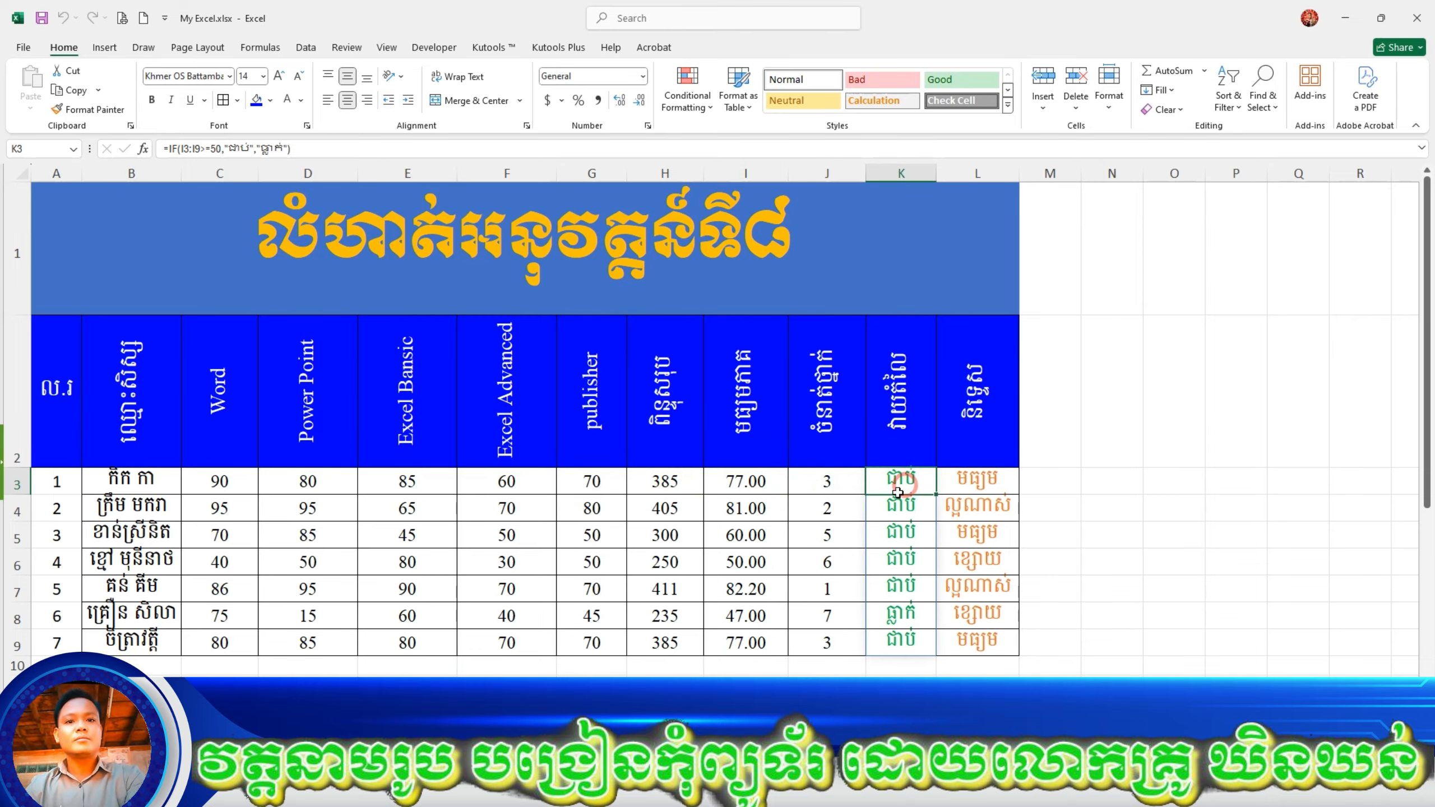
Examine the formulas behind the average, rank and pass/fail columns of the student score table, including the RANK formula in J6.
click(829, 557)
click(830, 480)
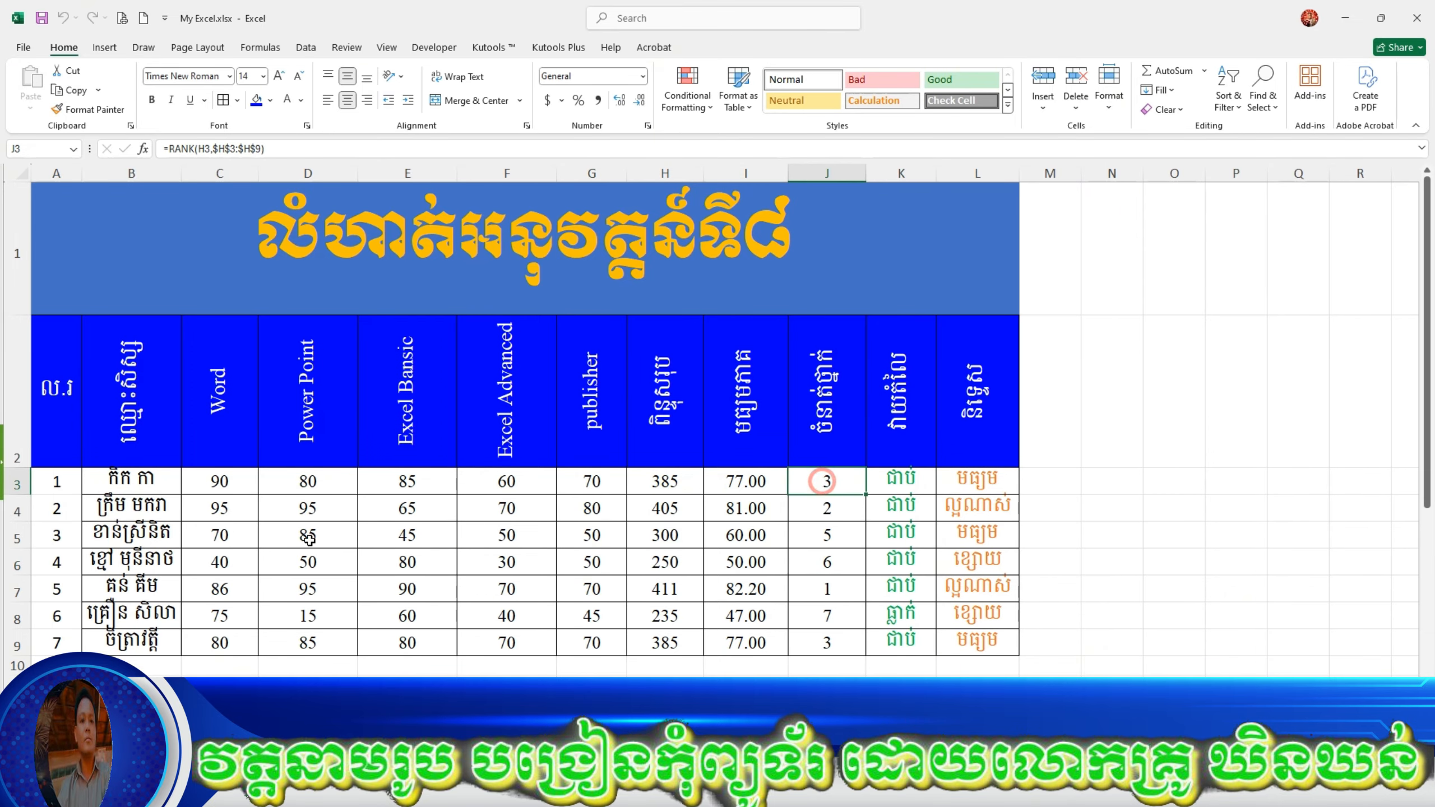
click(242, 531)
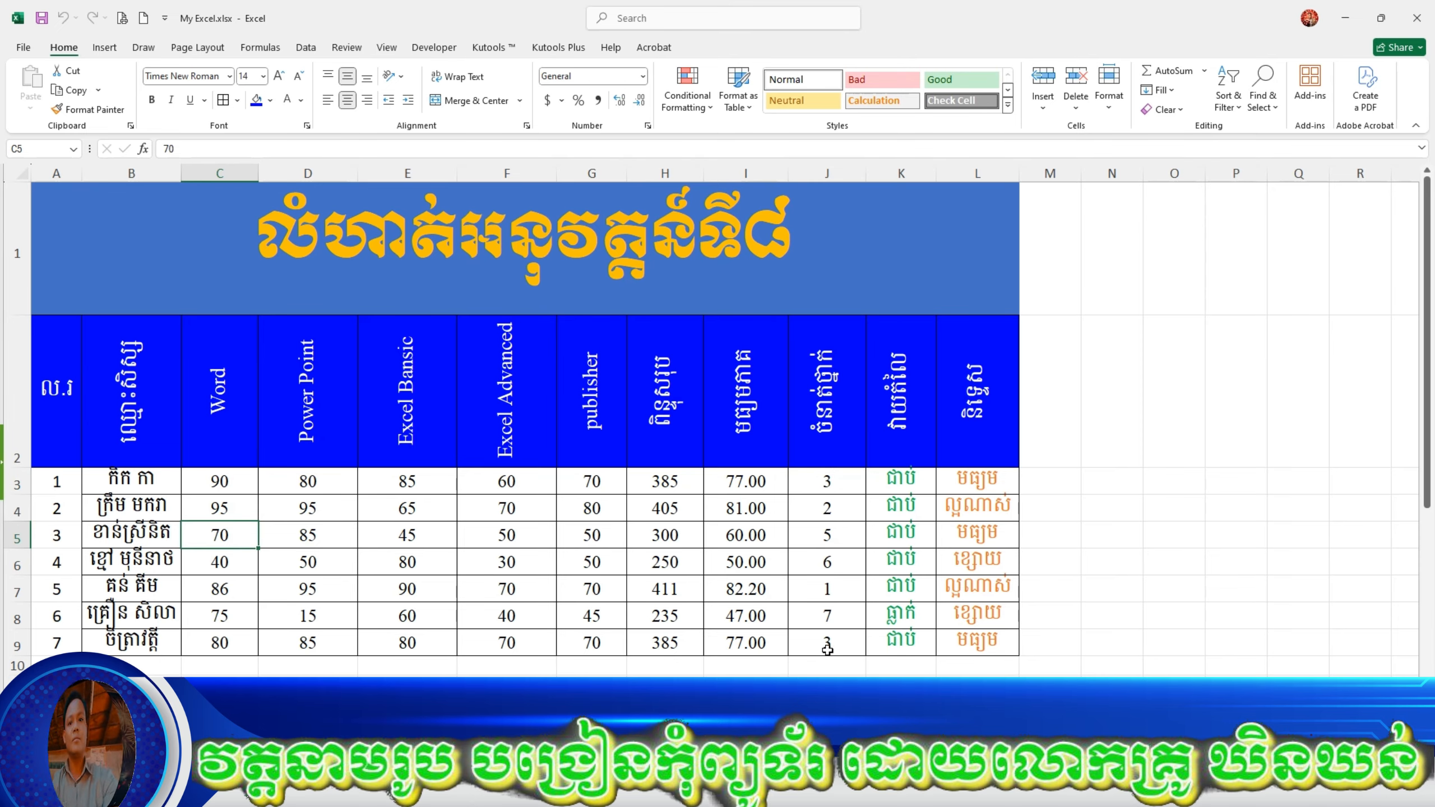
click(149, 485)
click(157, 533)
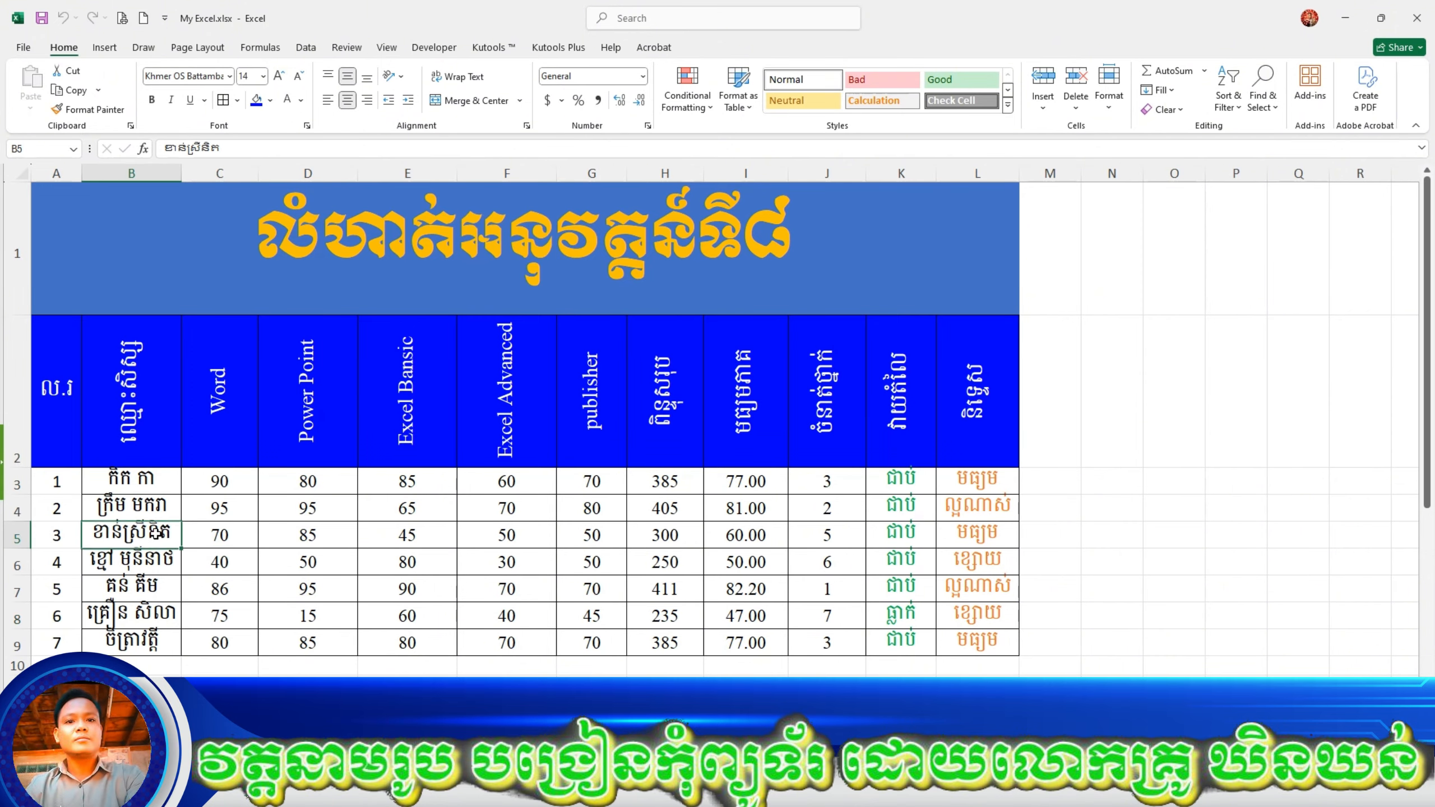
click(151, 483)
click(776, 502)
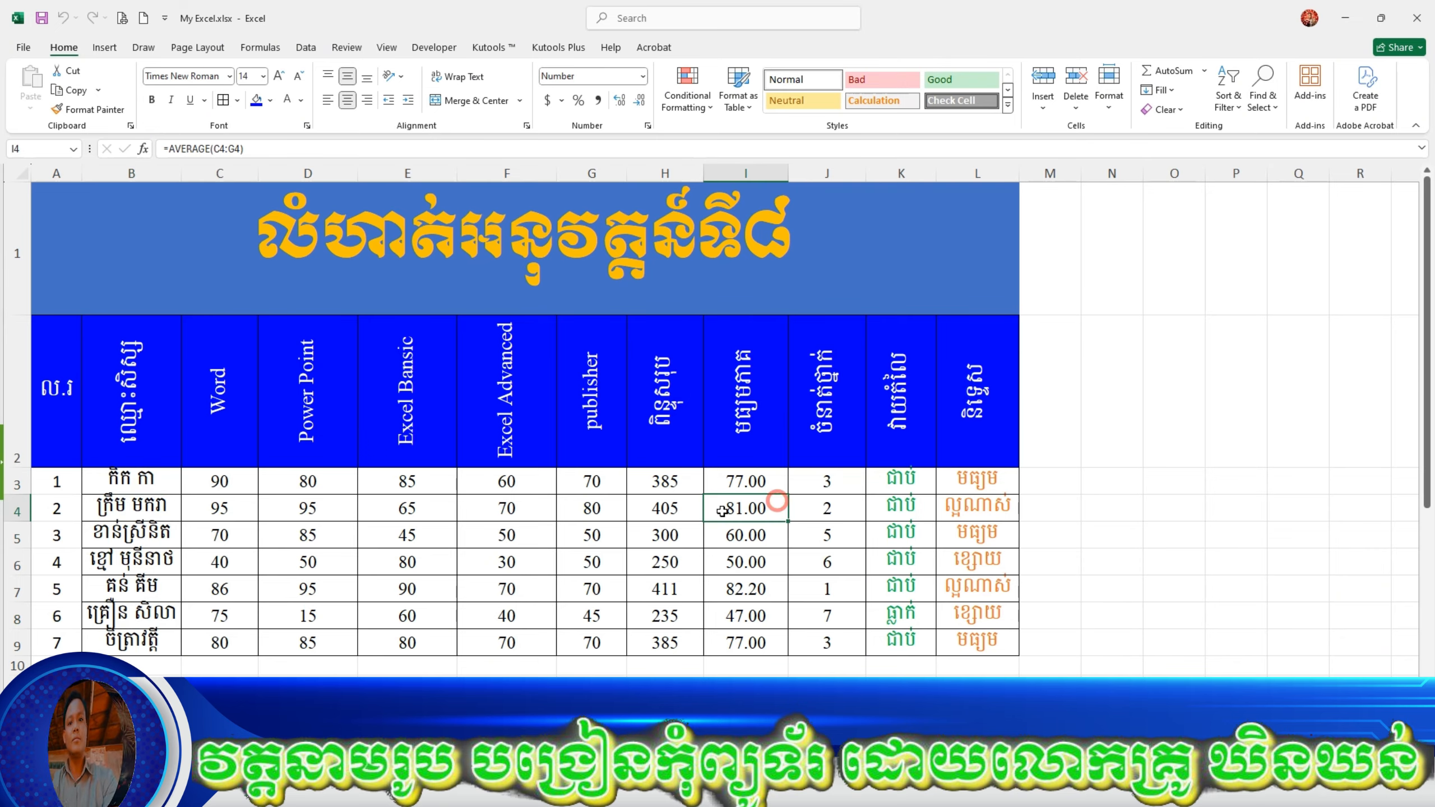
click(359, 489)
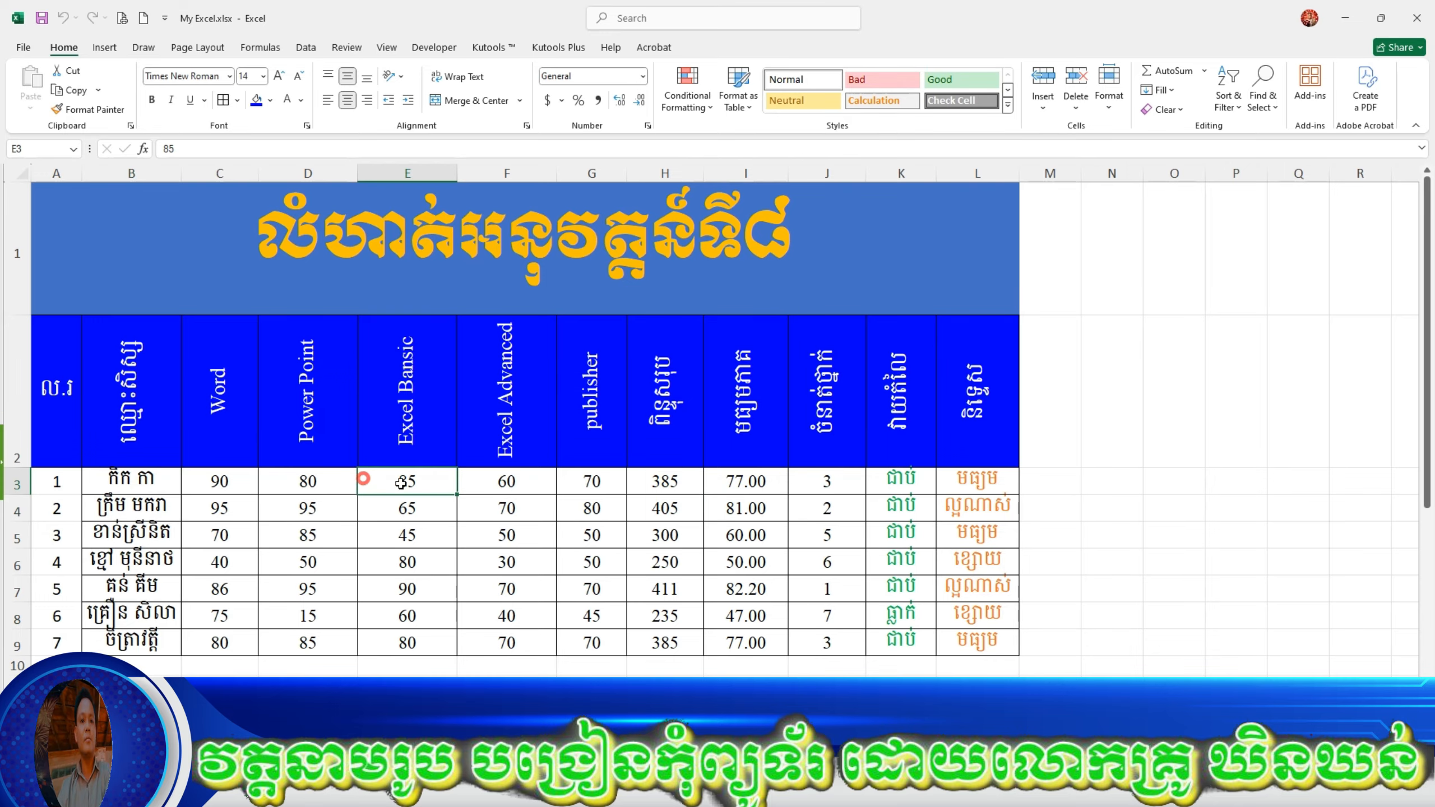
click(916, 542)
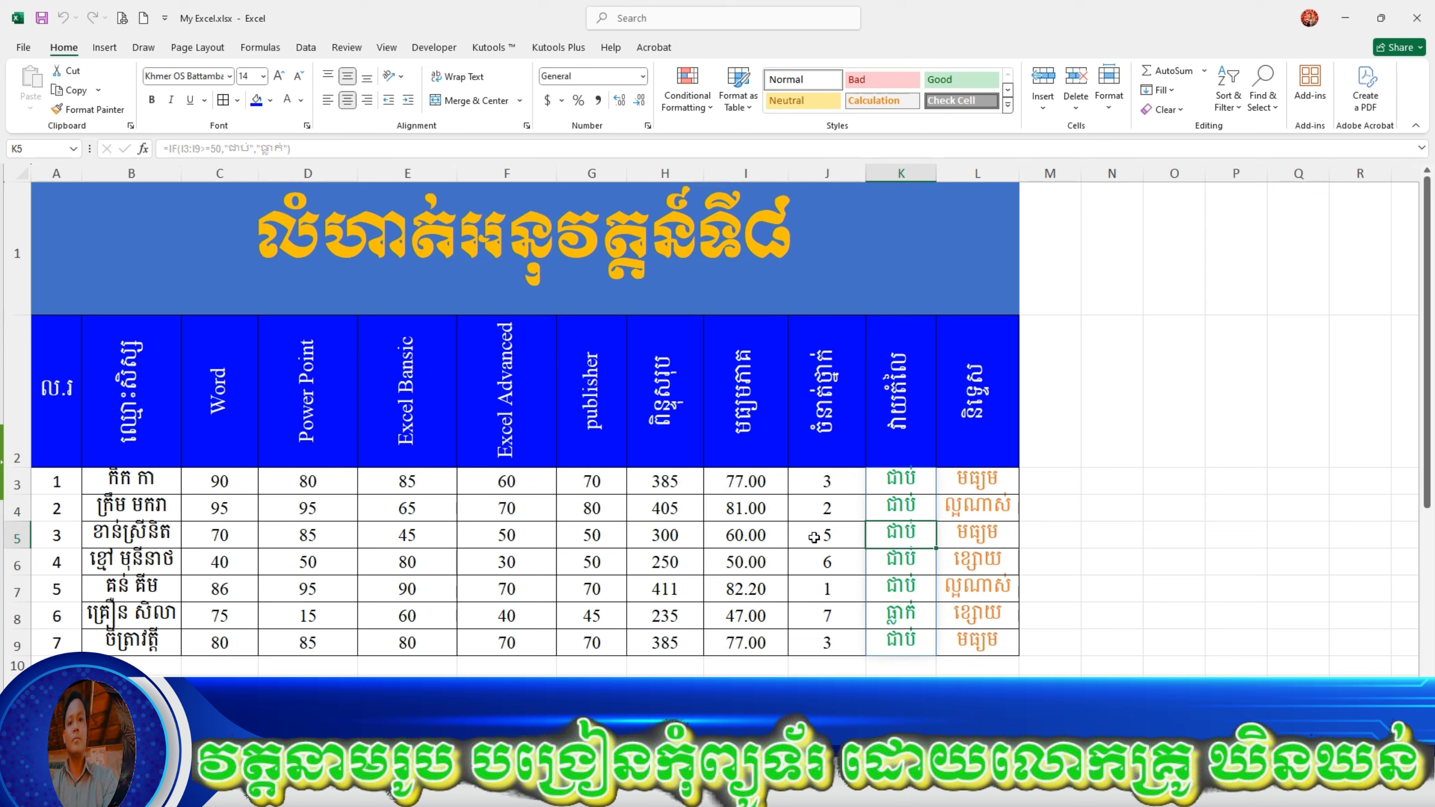
click(821, 557)
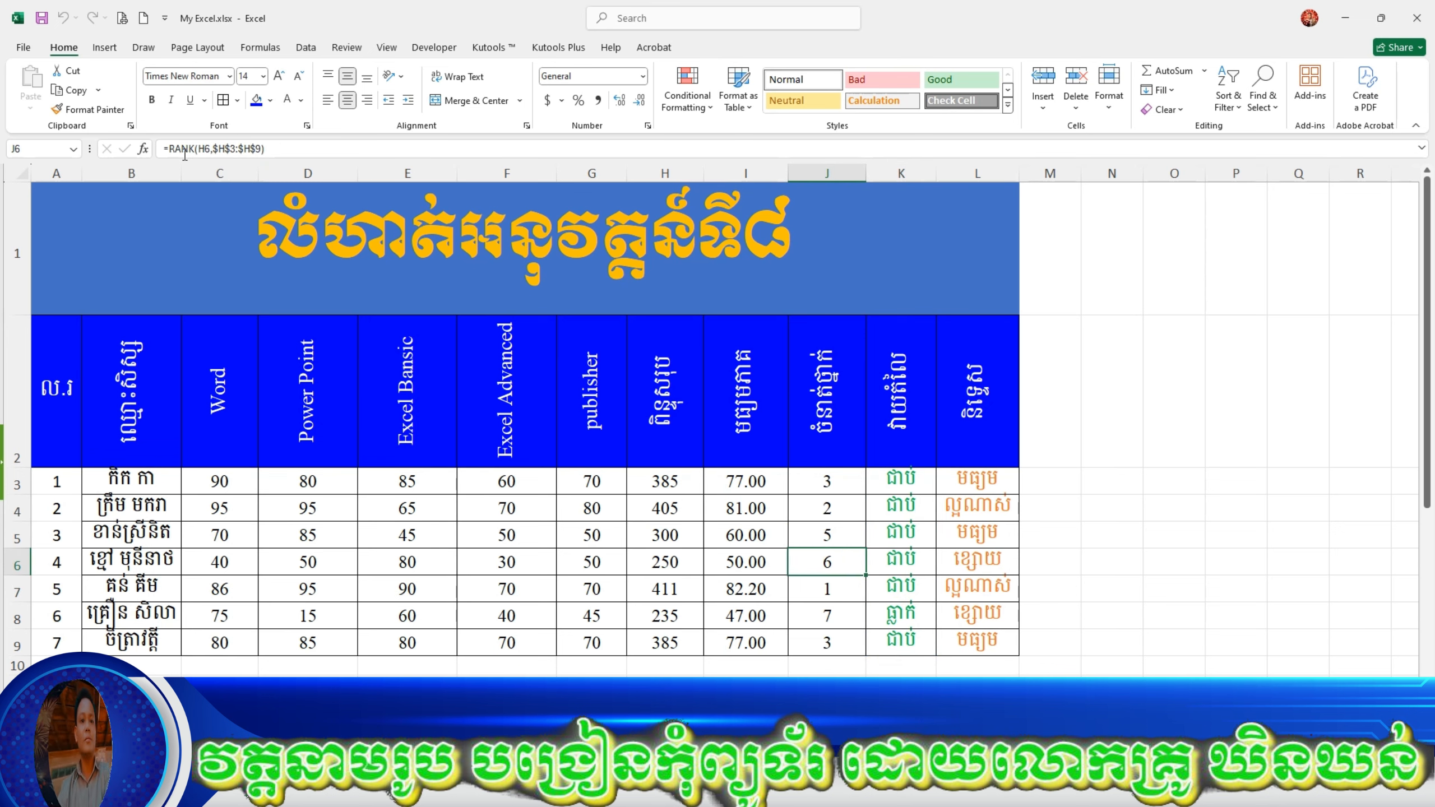
triple_click(277, 149)
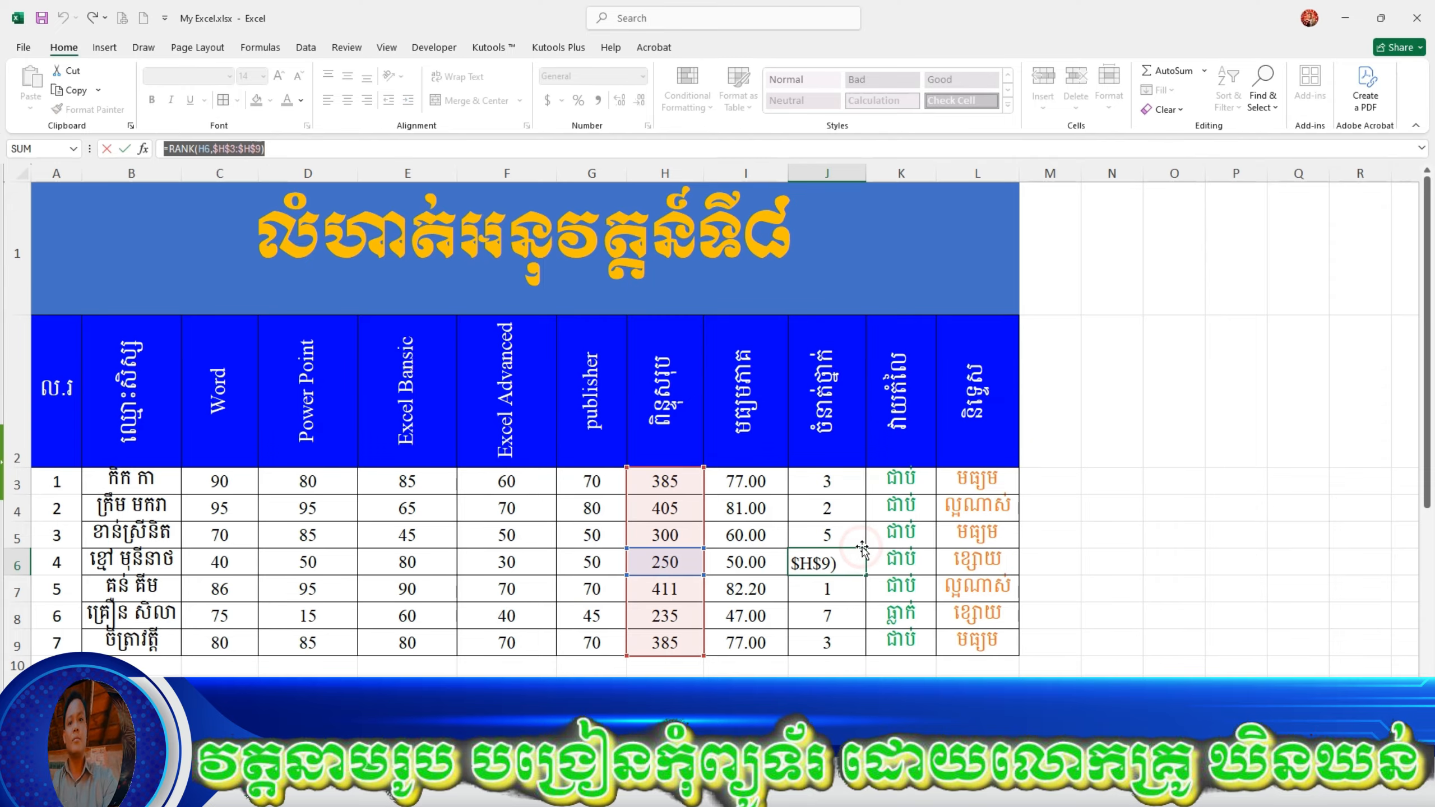
key(Escape)
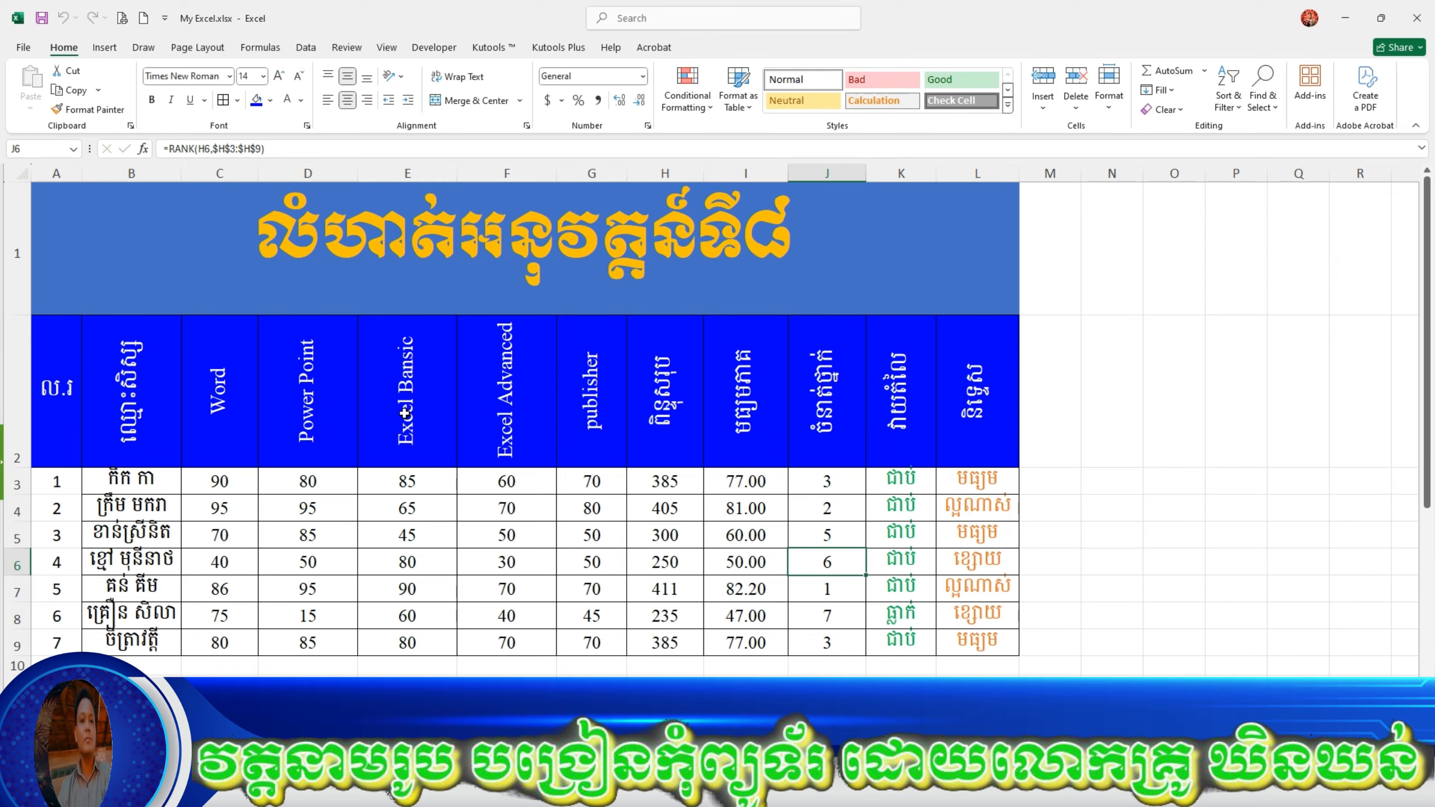
Try to sort the table A2:L9 by the rank column on cell values, smallest to largest.
drag(59, 349, 963, 647)
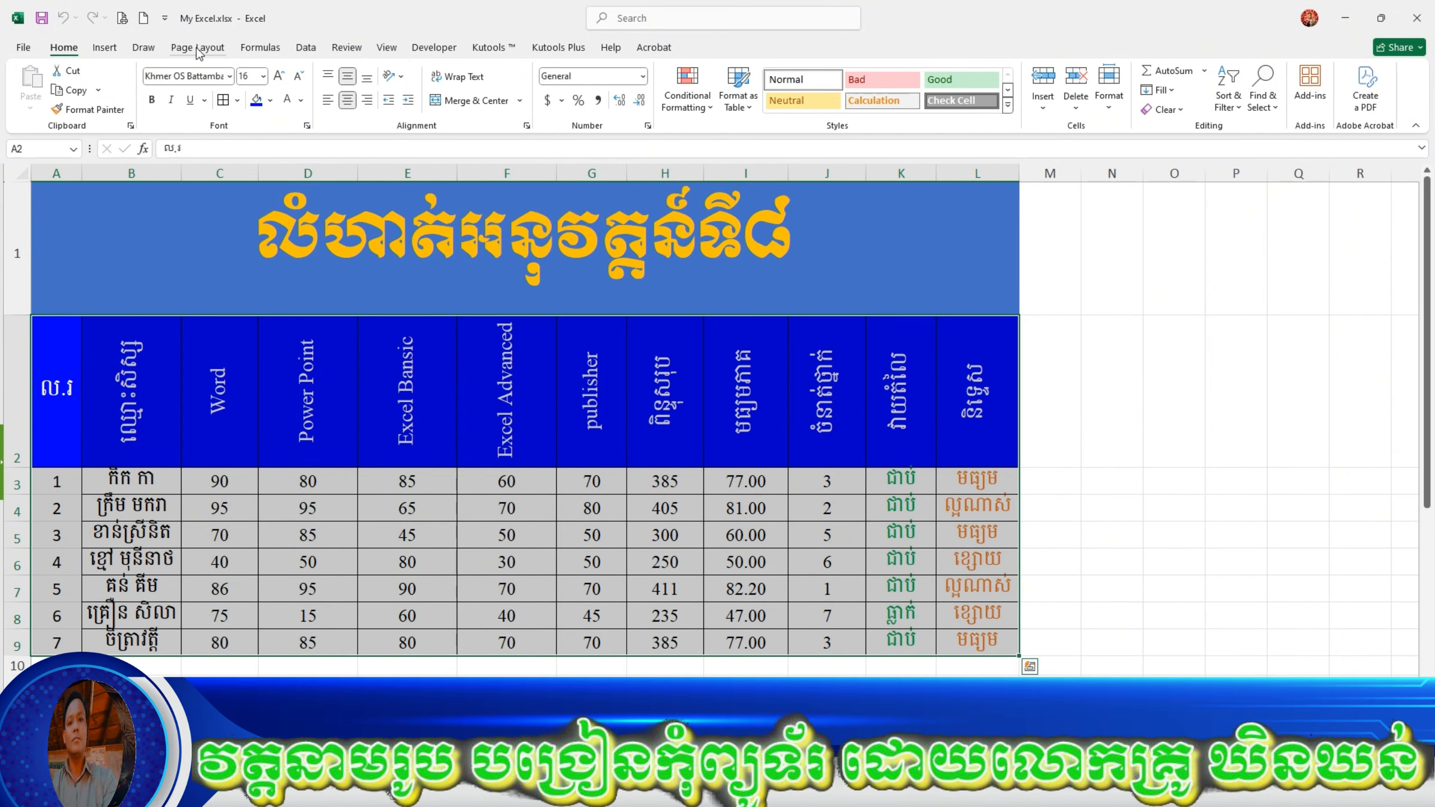
click(305, 48)
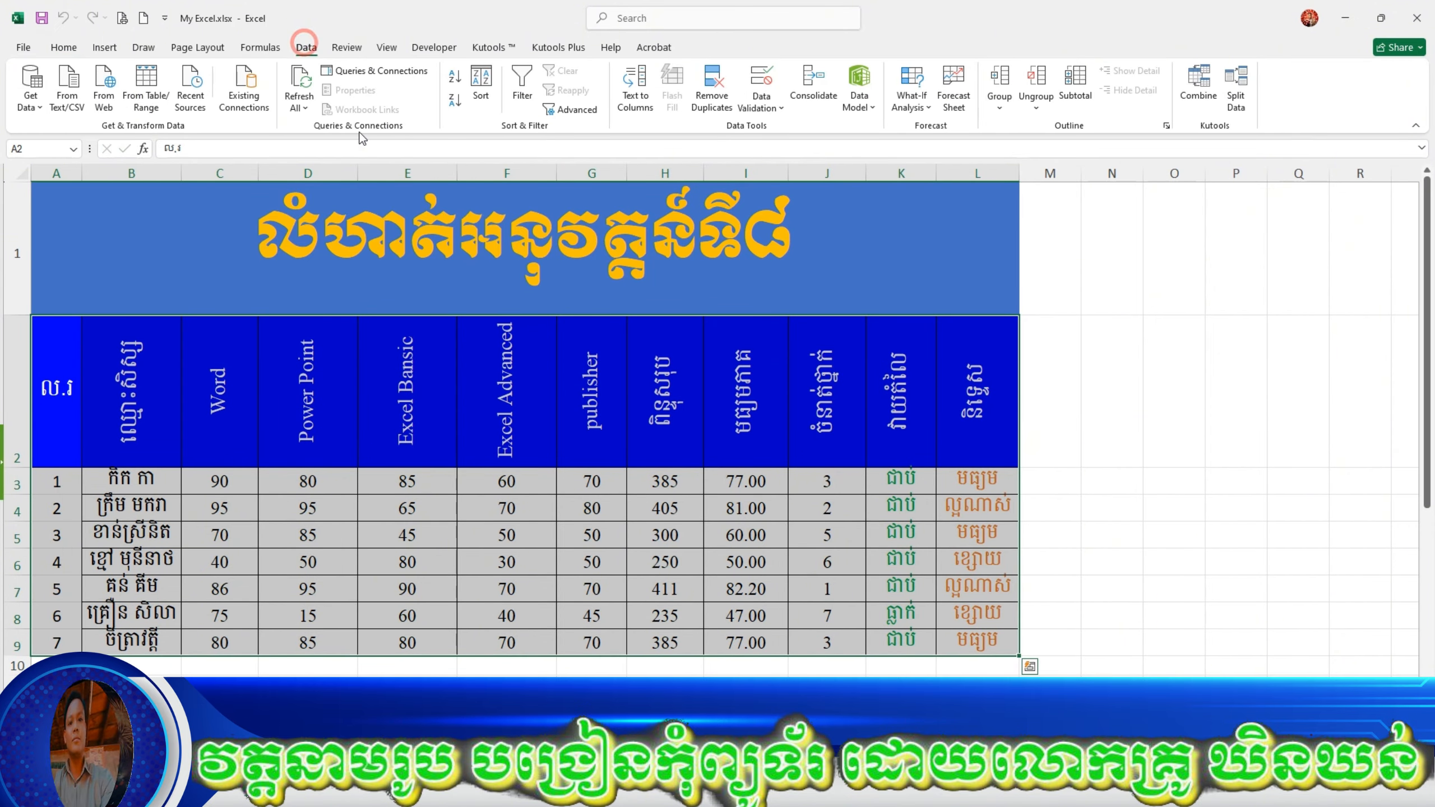
click(481, 84)
click(224, 460)
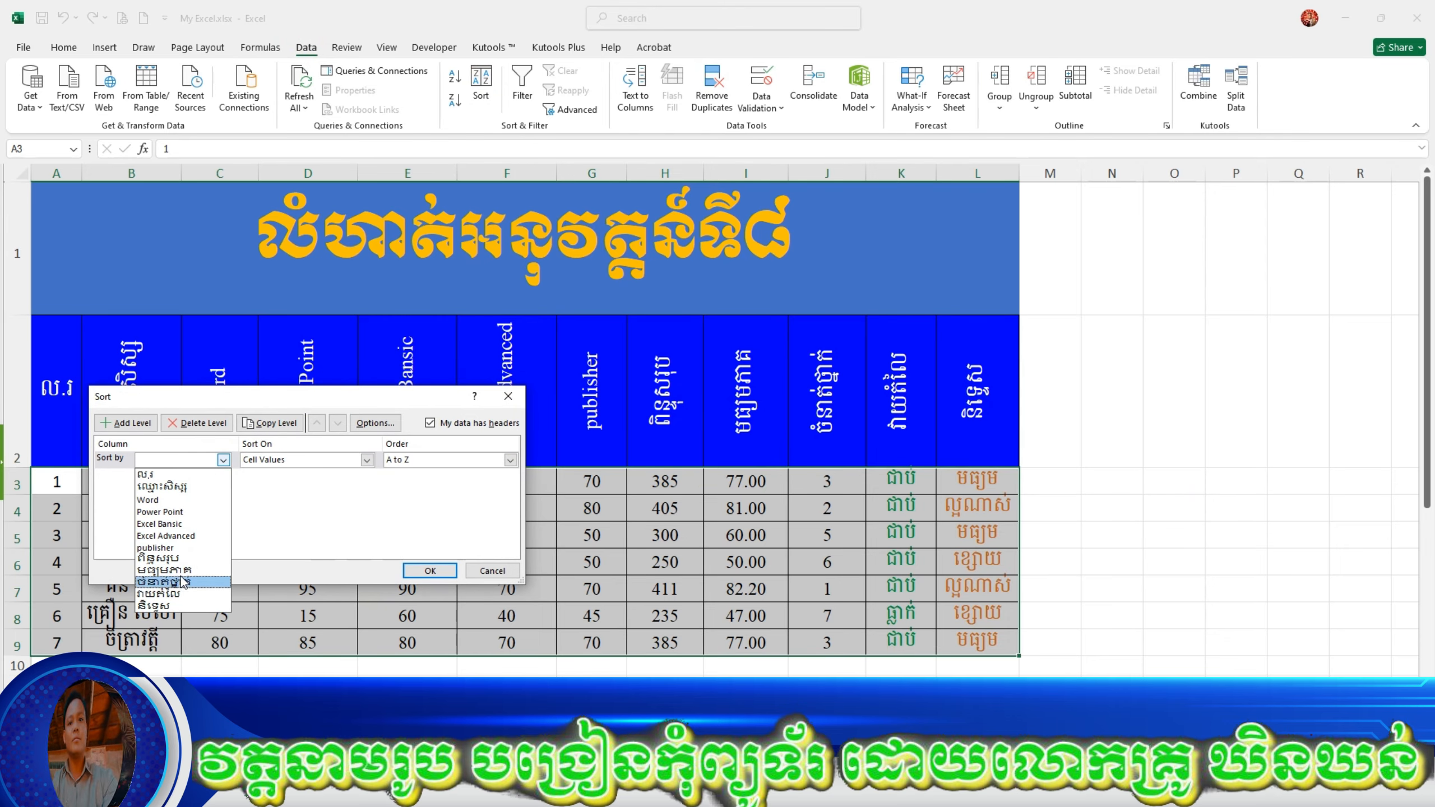
click(177, 581)
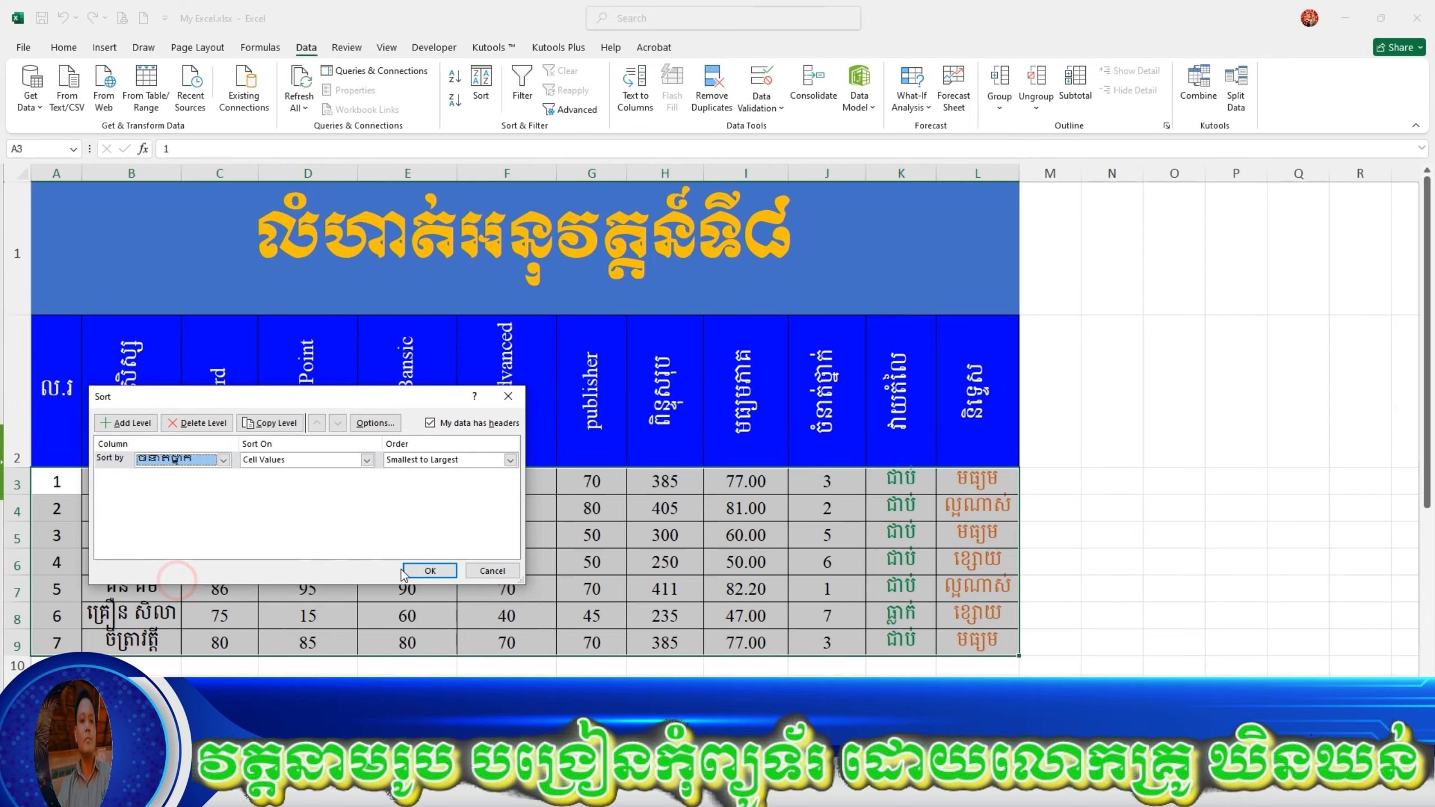
click(430, 570)
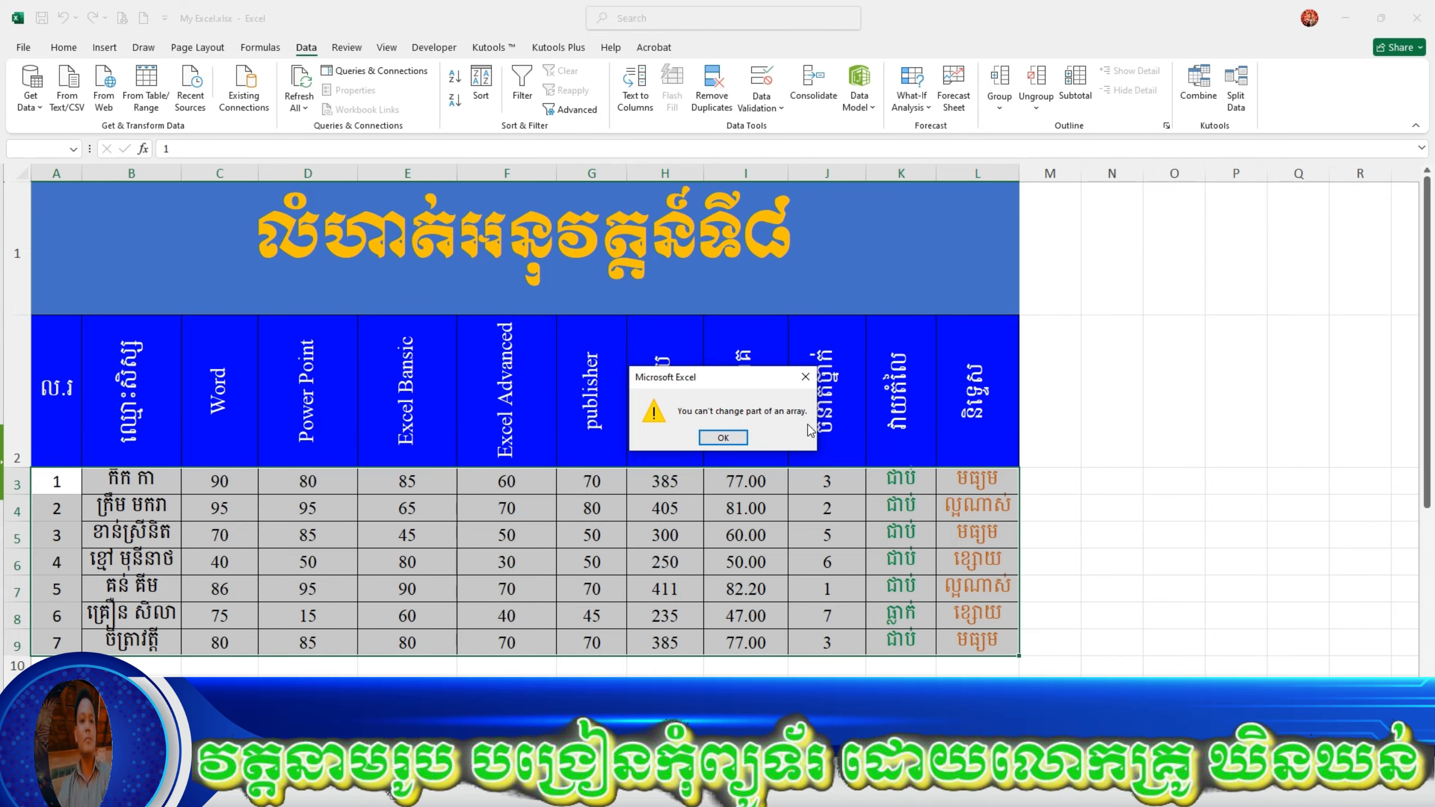
click(805, 377)
click(536, 559)
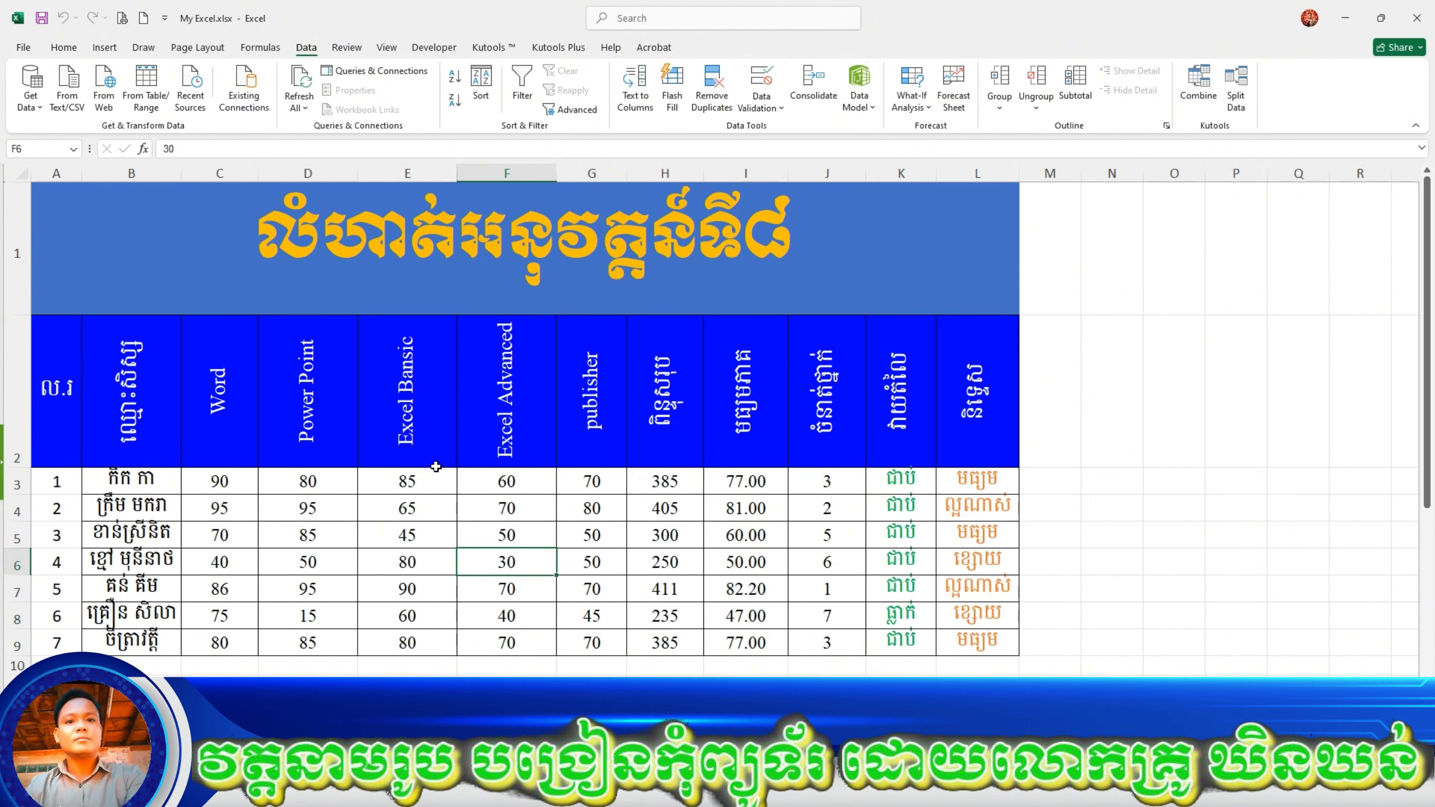
Enter =SORT(A3:L9,10,1) in cell A11 to list the student rows by rank in ascending order.
scroll(250, 578, down, 2)
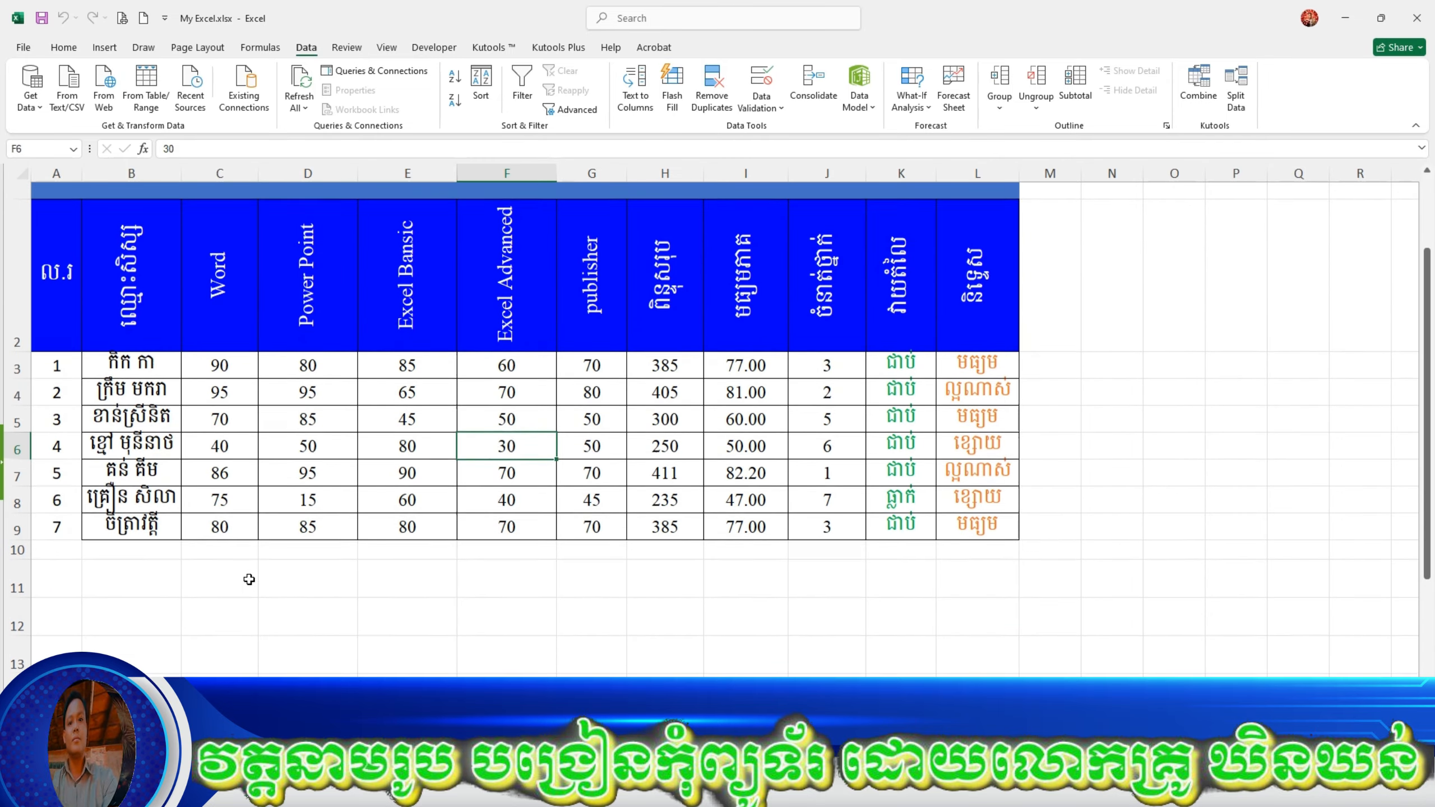
click(53, 573)
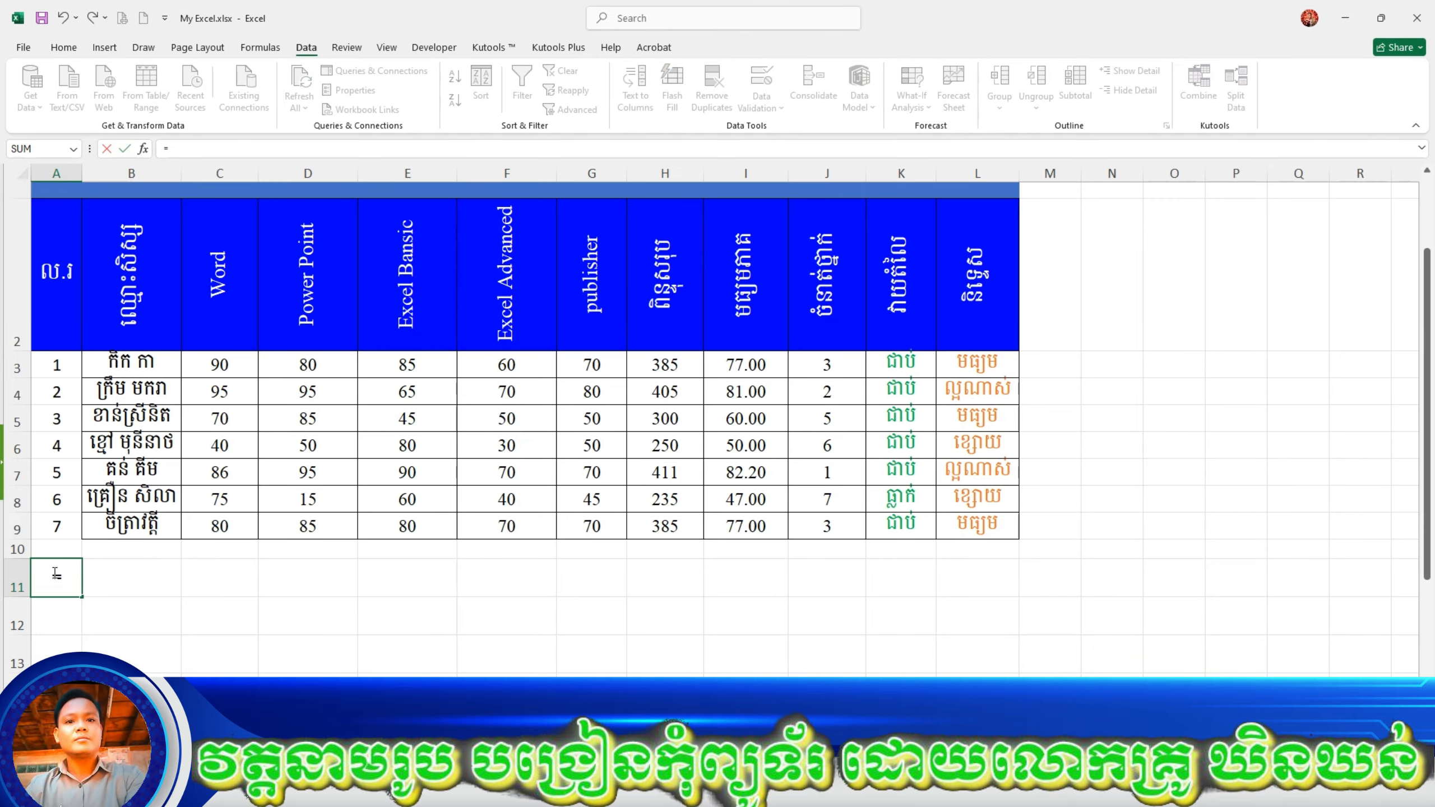
text(=sor)
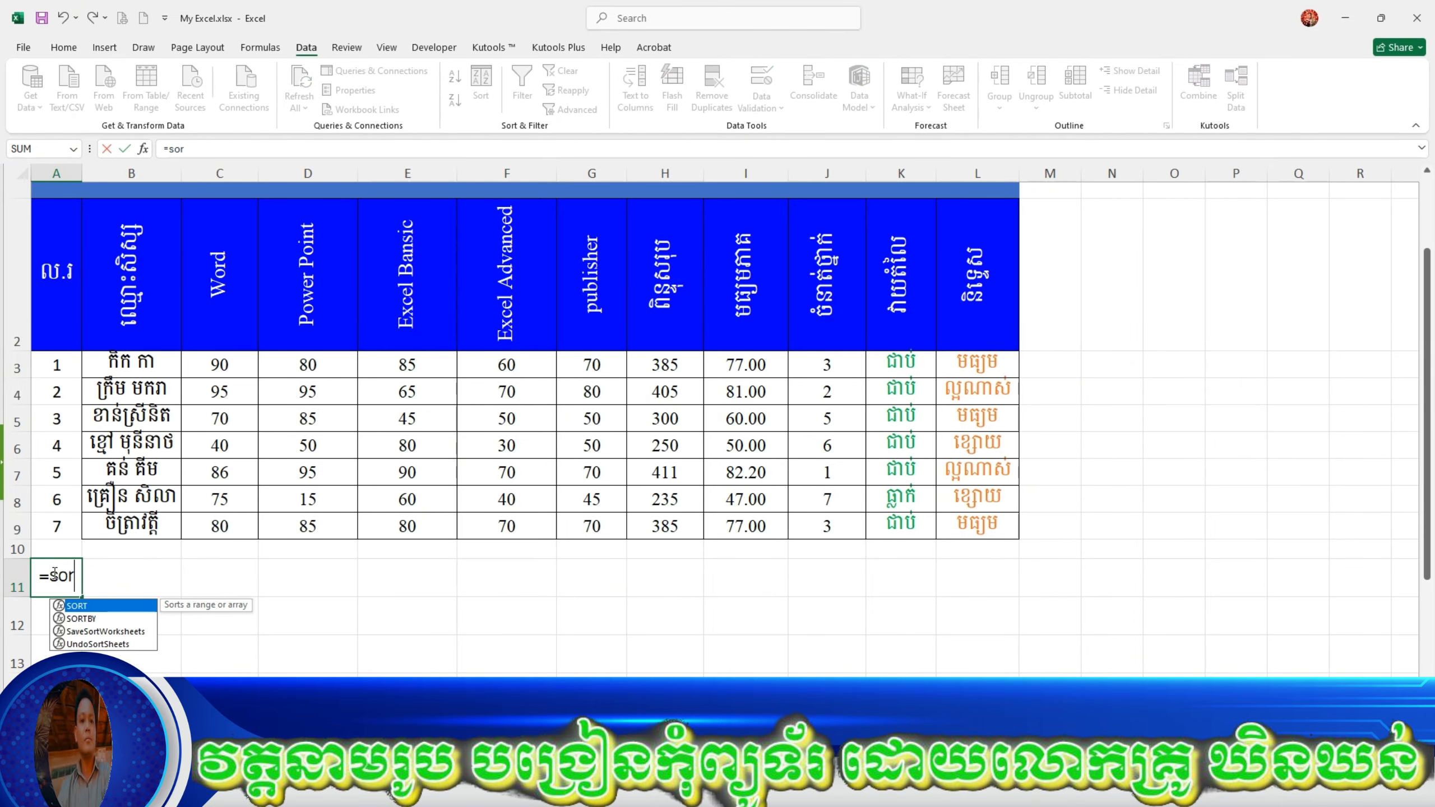
key(Tab)
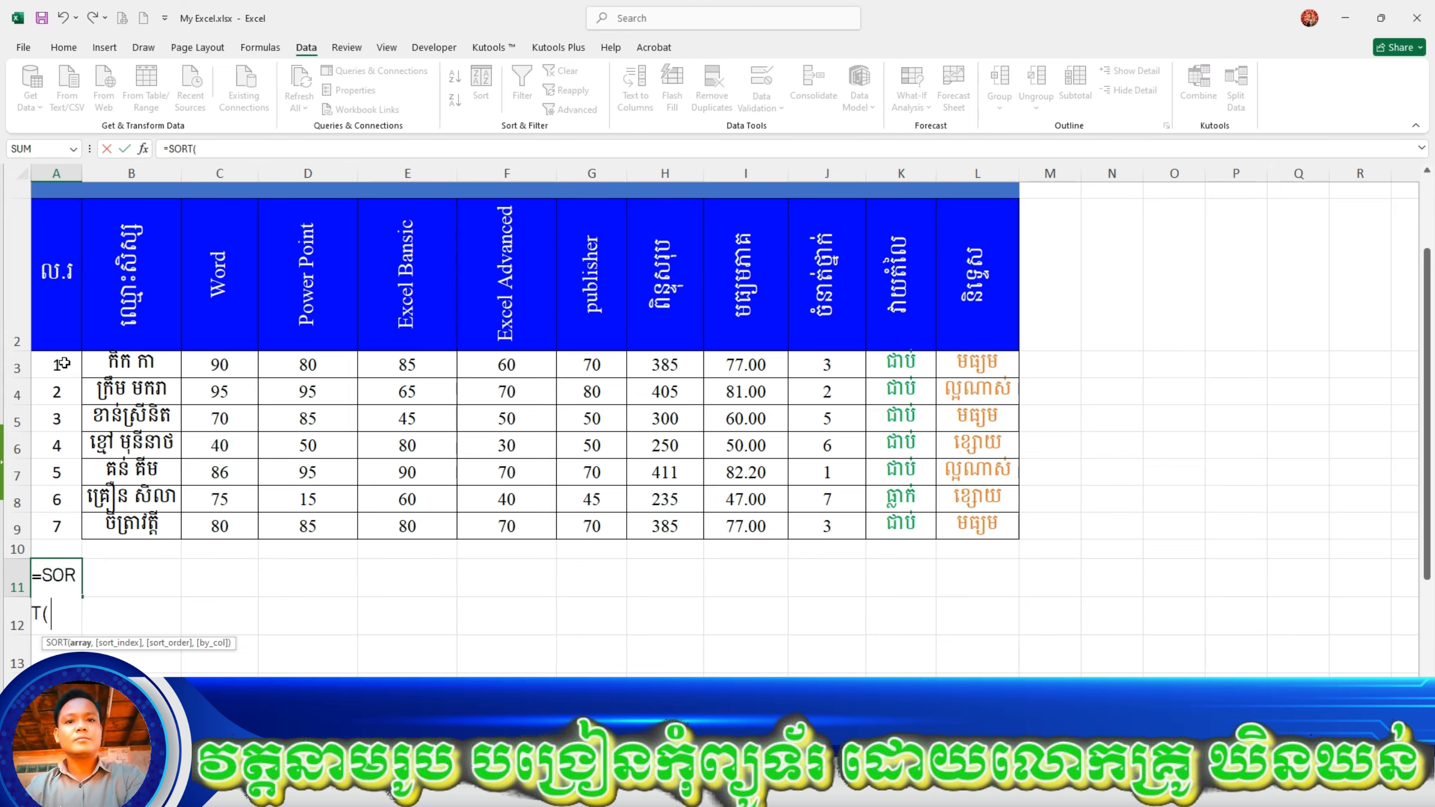
drag(64, 363, 986, 523)
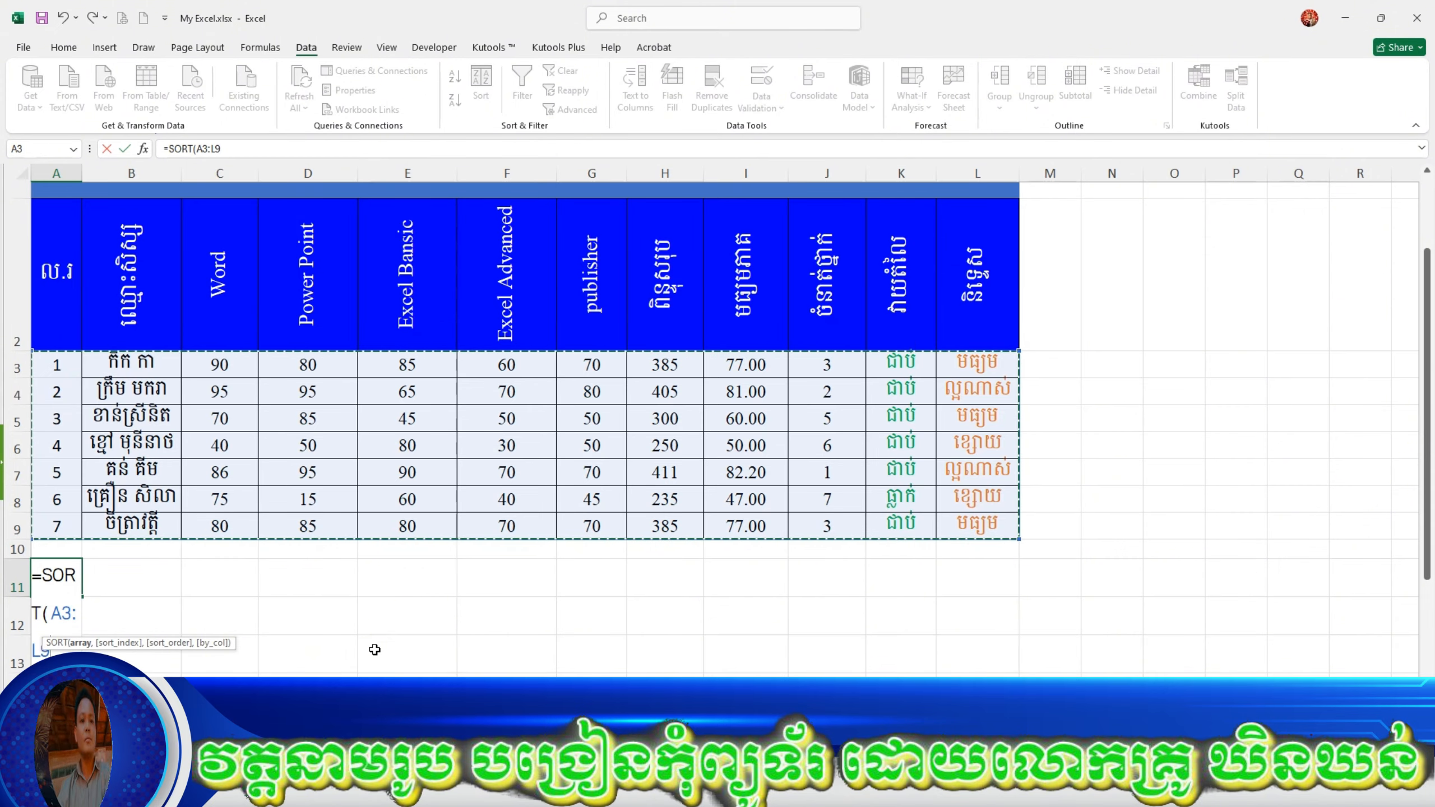
text(,10,)
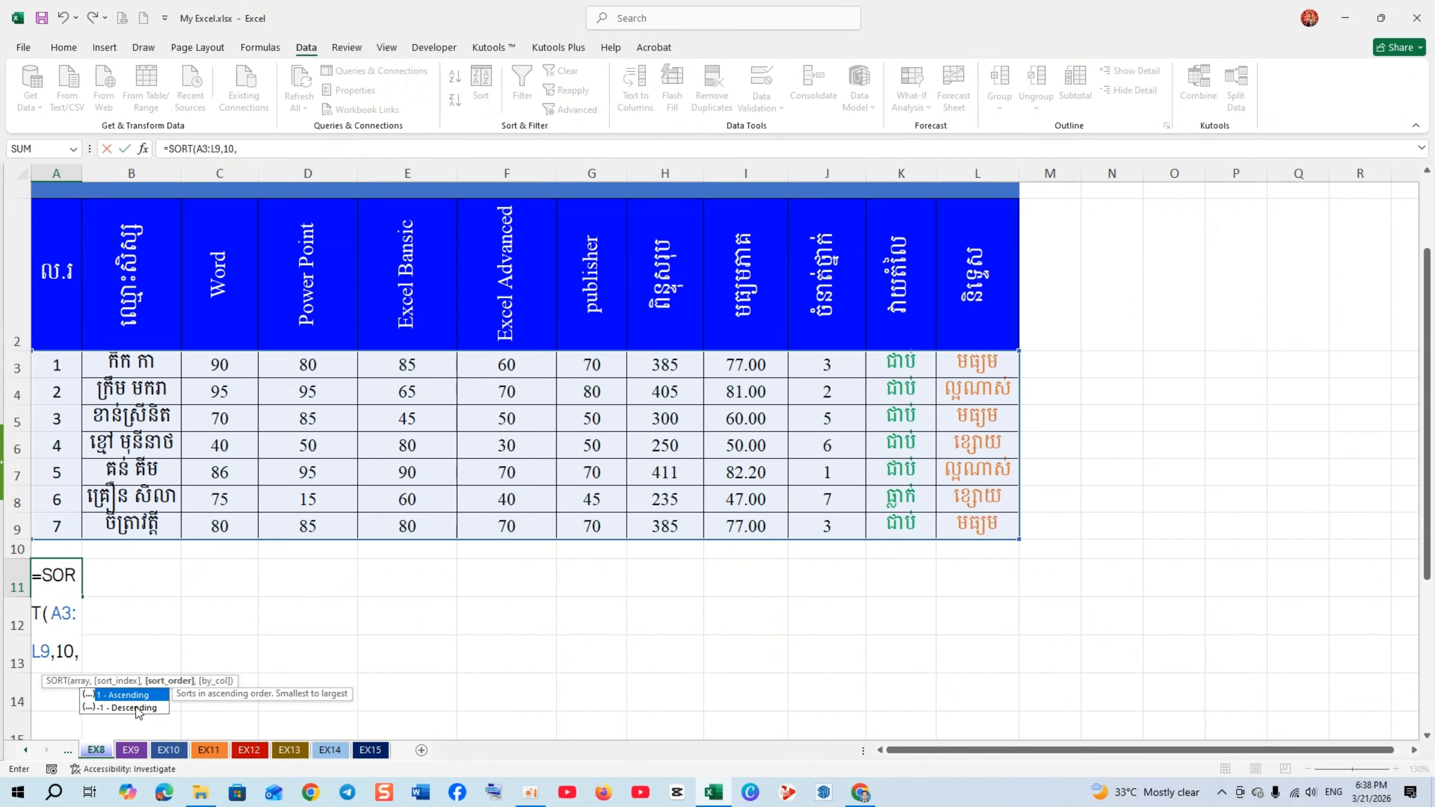
double_click(129, 692)
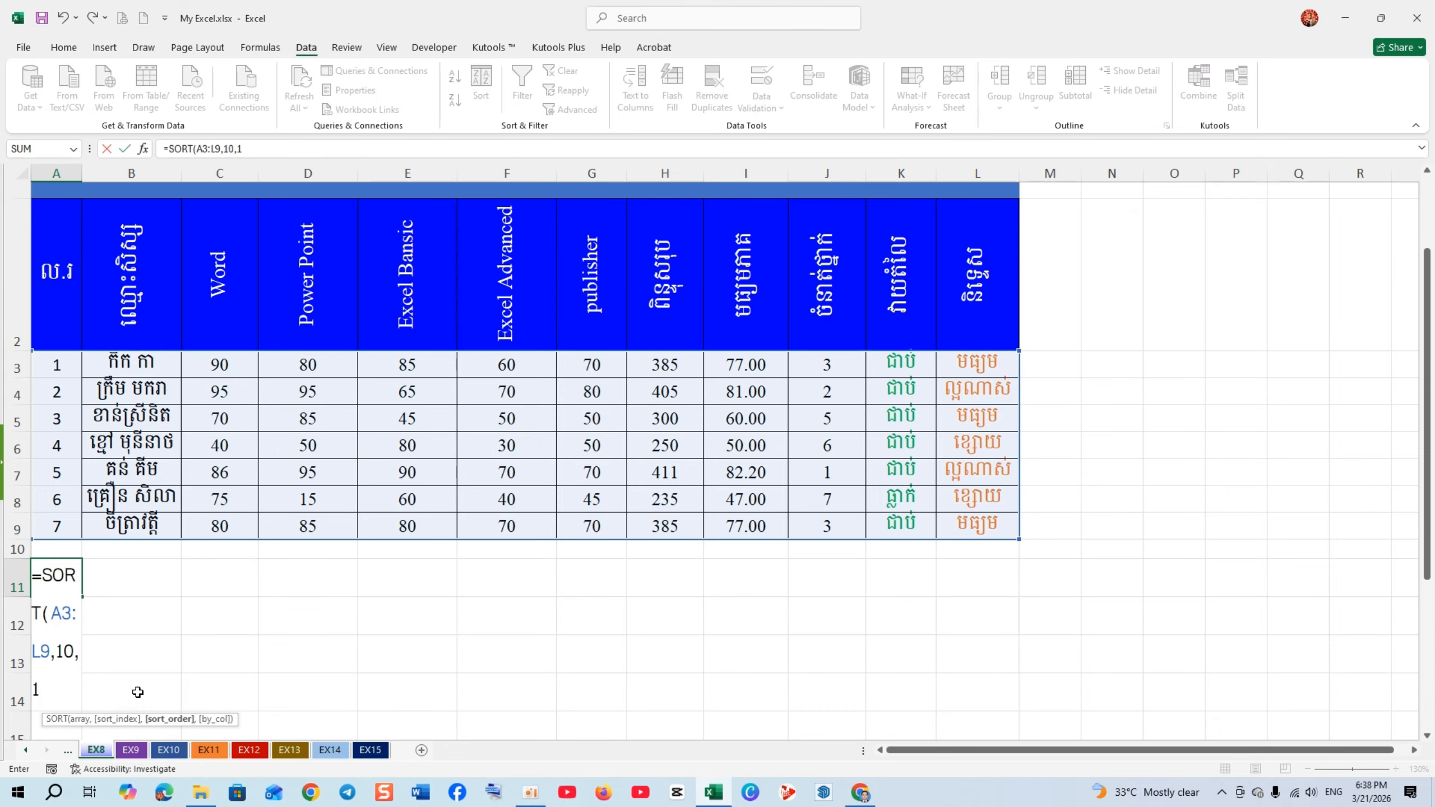
text())
key(Return)
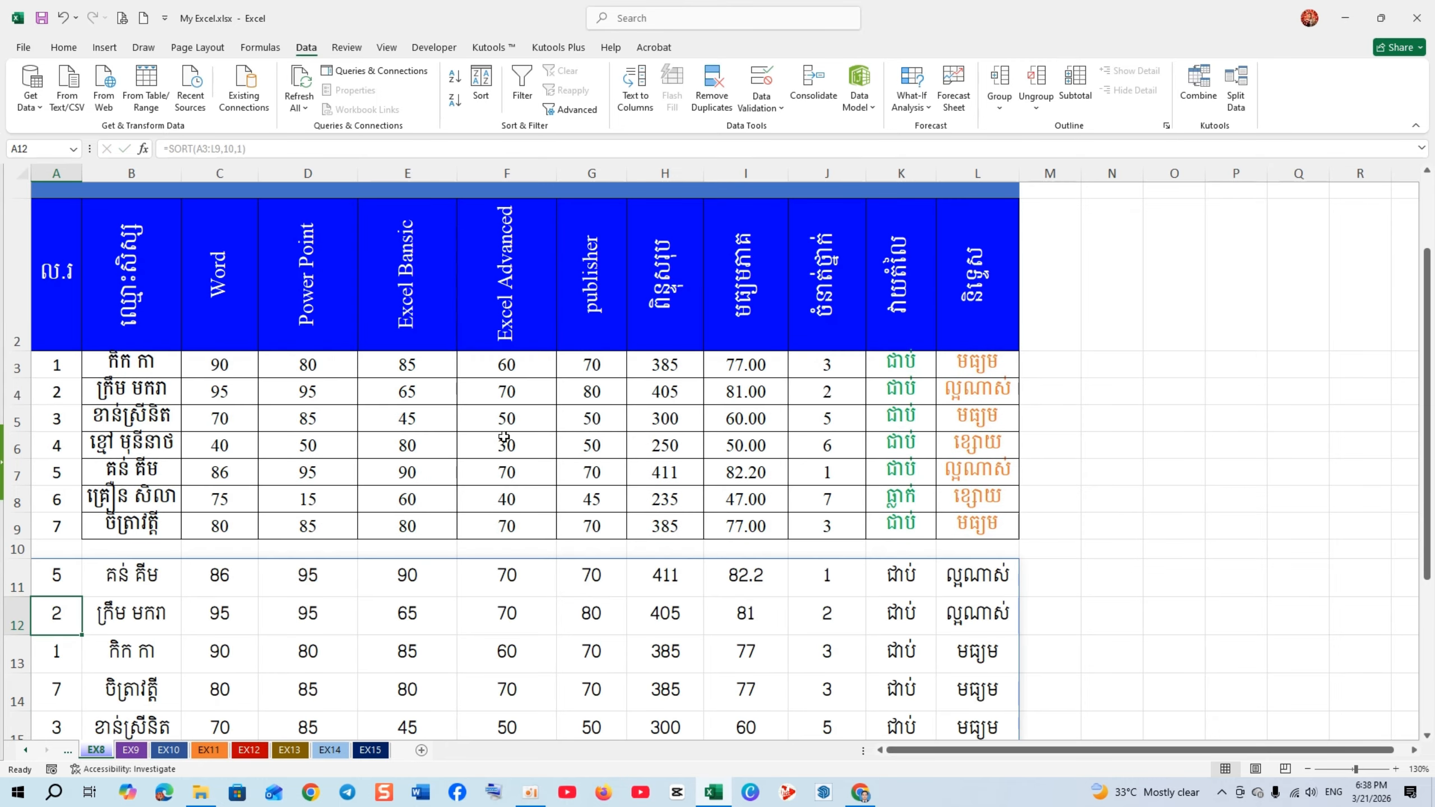
Check the rank order in the sorted list below the table, from its first row to its last.
scroll(504, 436, down, 1)
click(811, 405)
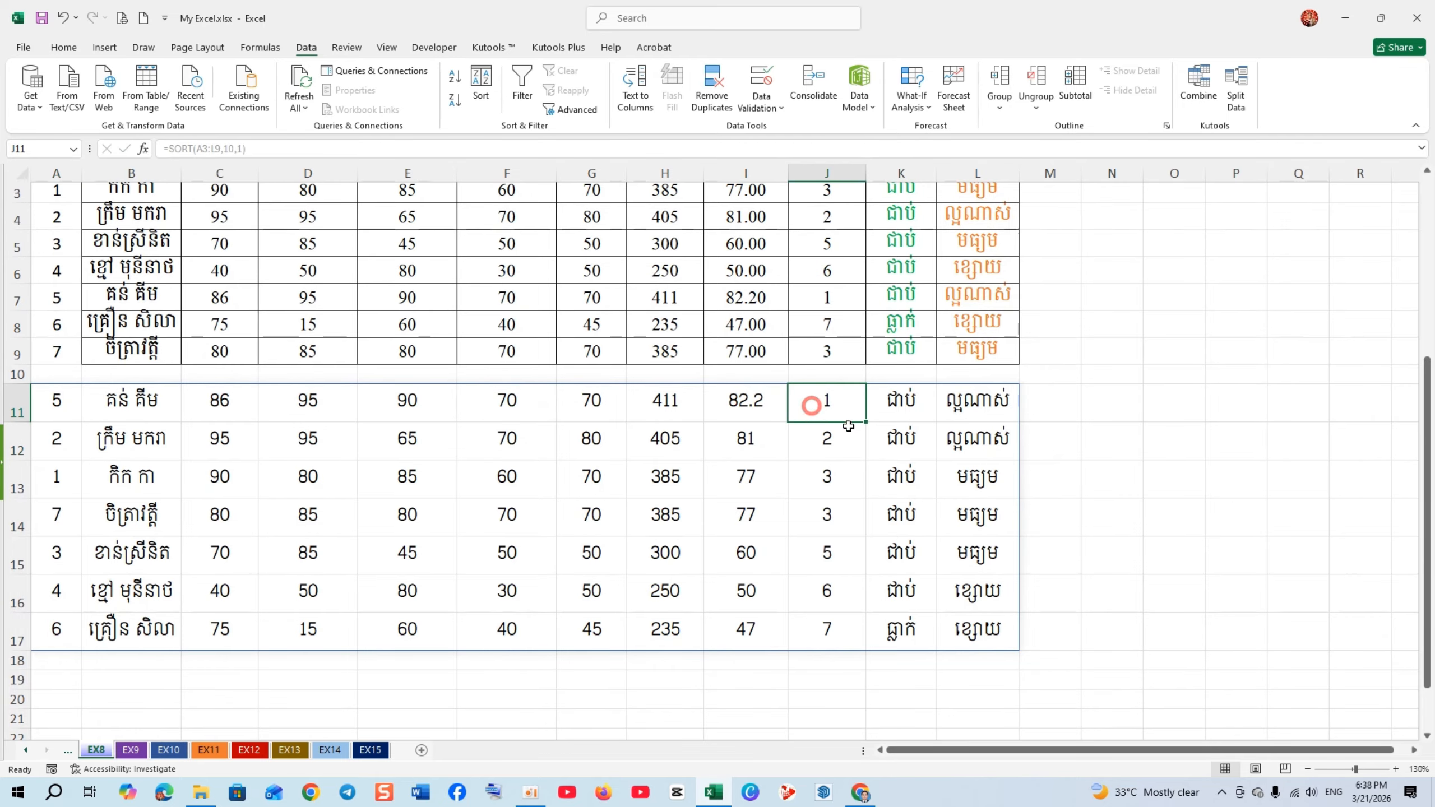
scroll(849, 425, up, 1)
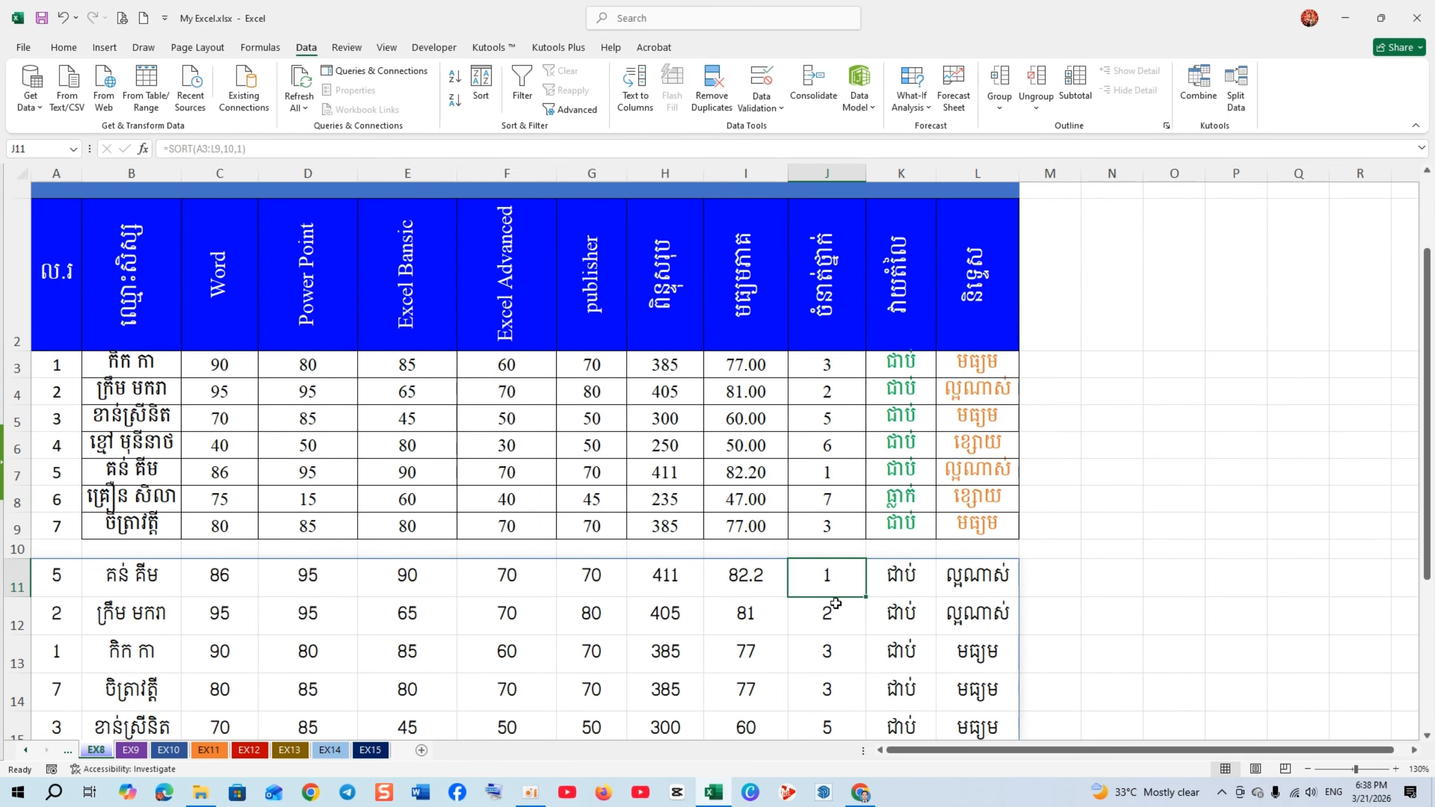
scroll(835, 603, down, 1)
click(827, 507)
click(826, 624)
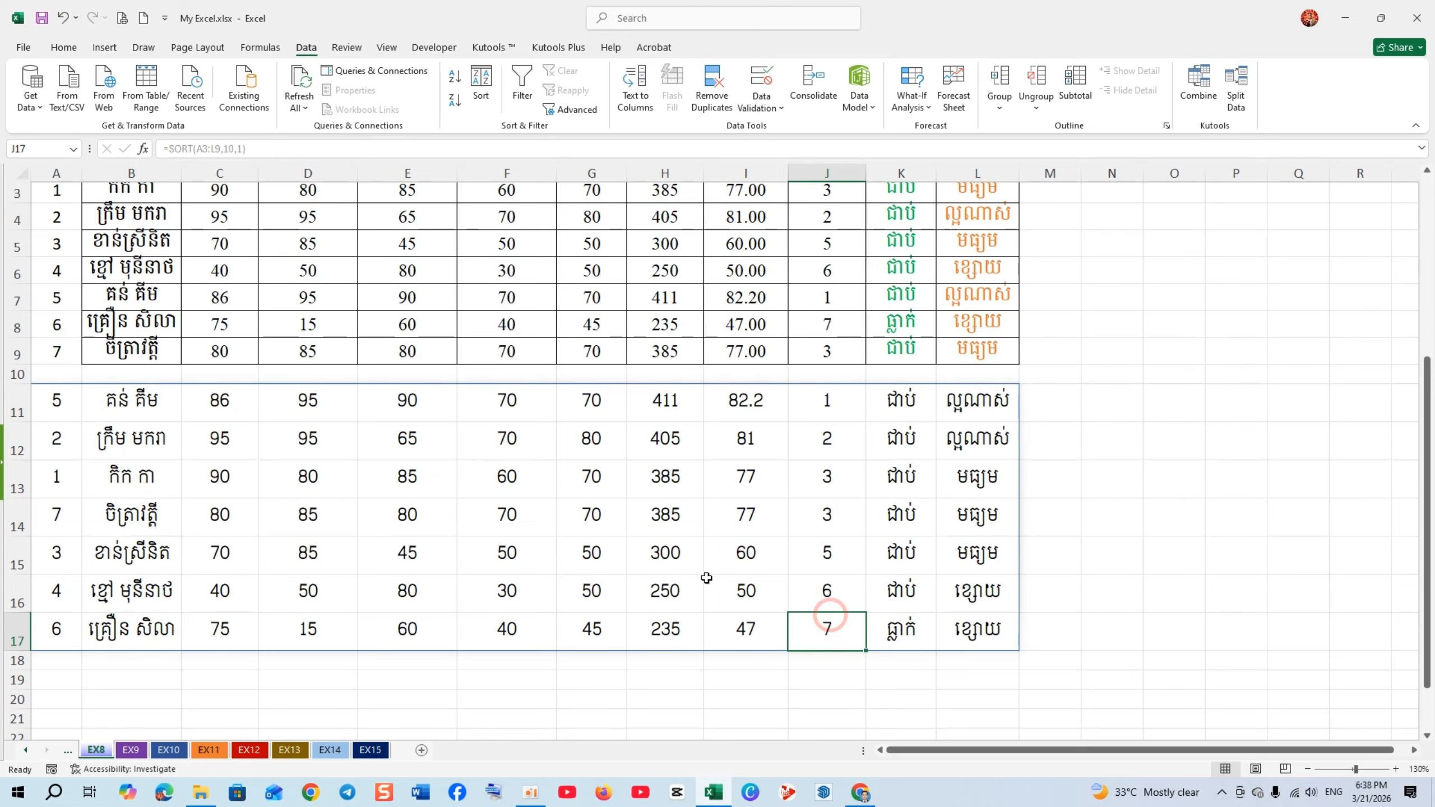
Clear the sorted list in A11:L17.
mouse_move(64, 400)
mouse_down()
mouse_move(775, 513)
mouse_move(975, 620)
mouse_up()
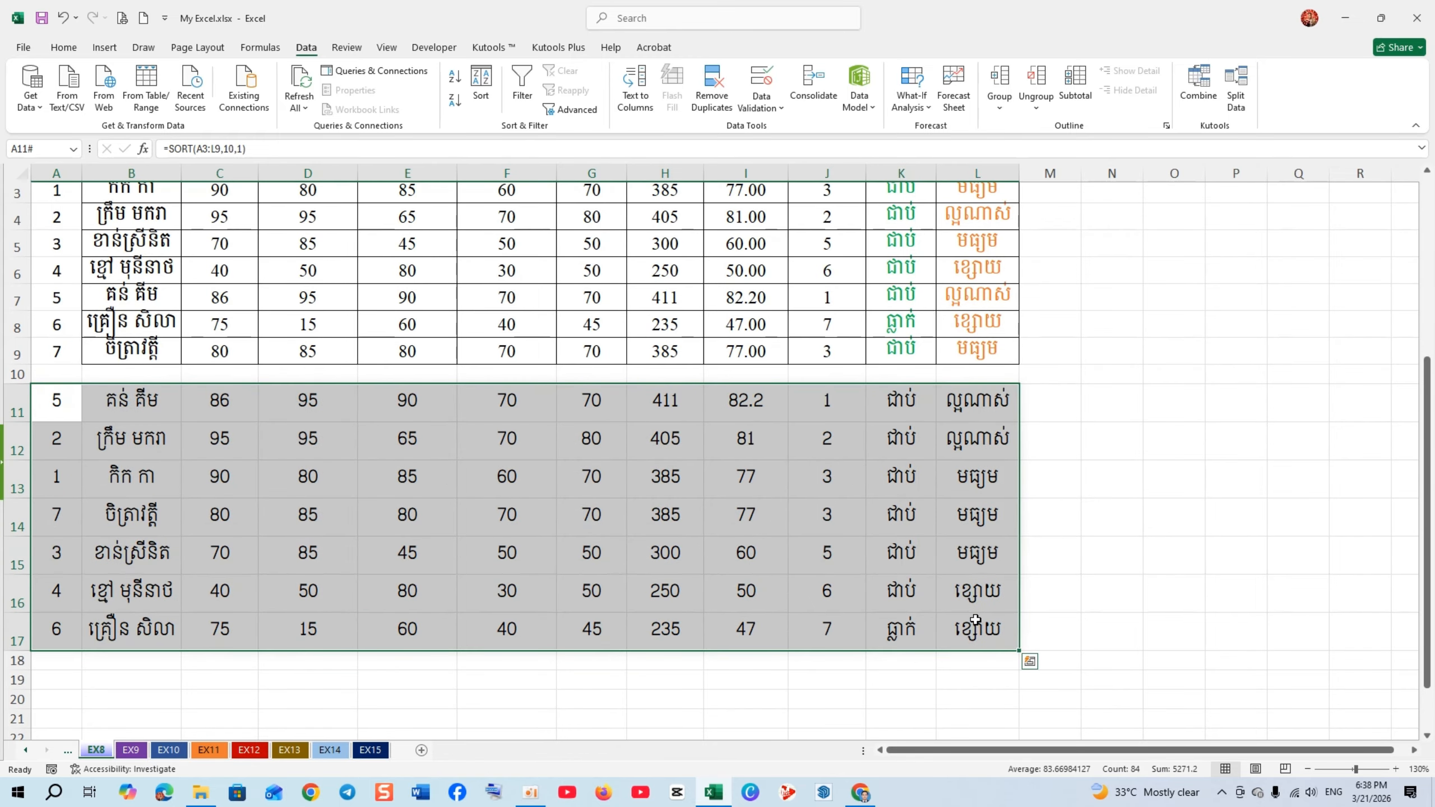
key(Delete)
click(679, 455)
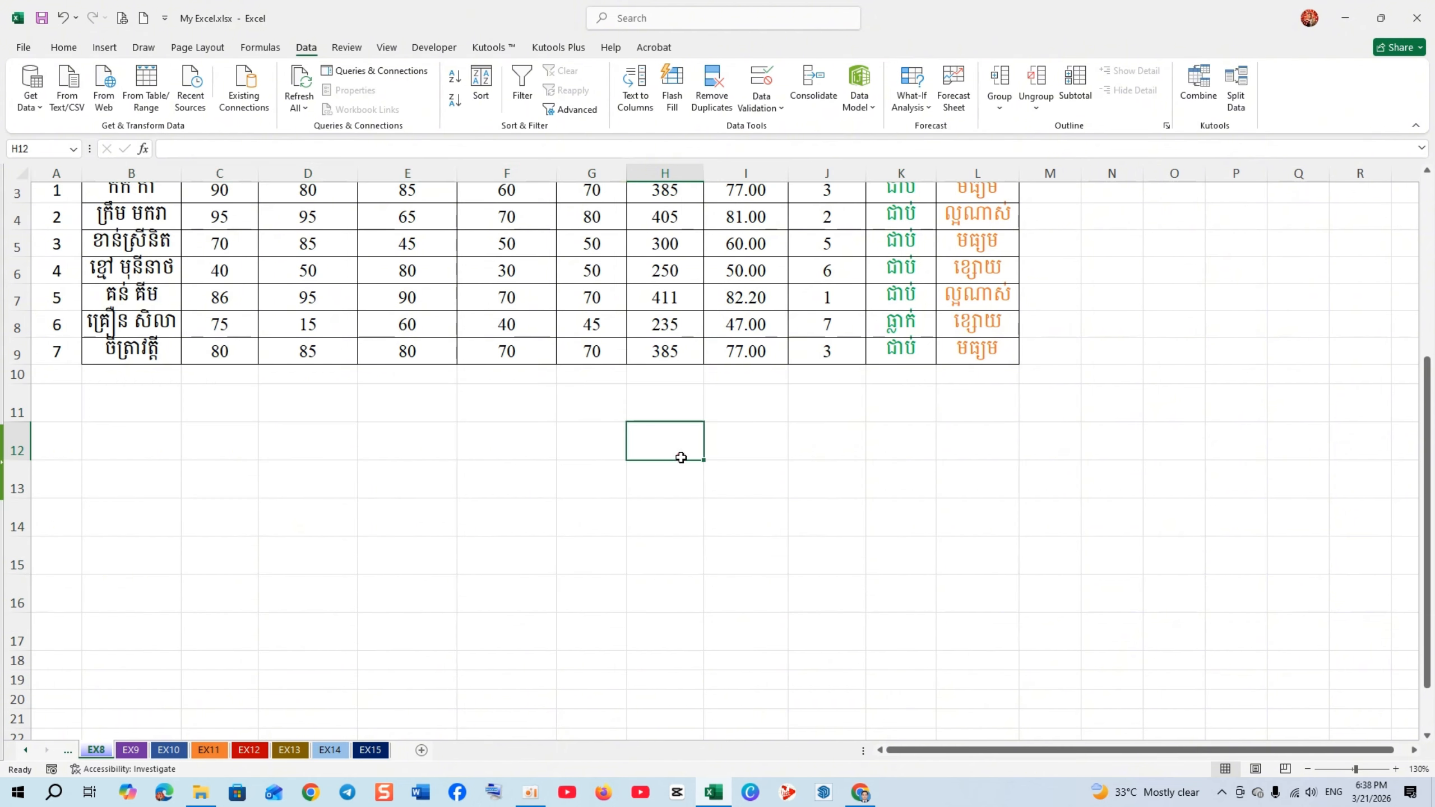
scroll(77, 410, up, 1)
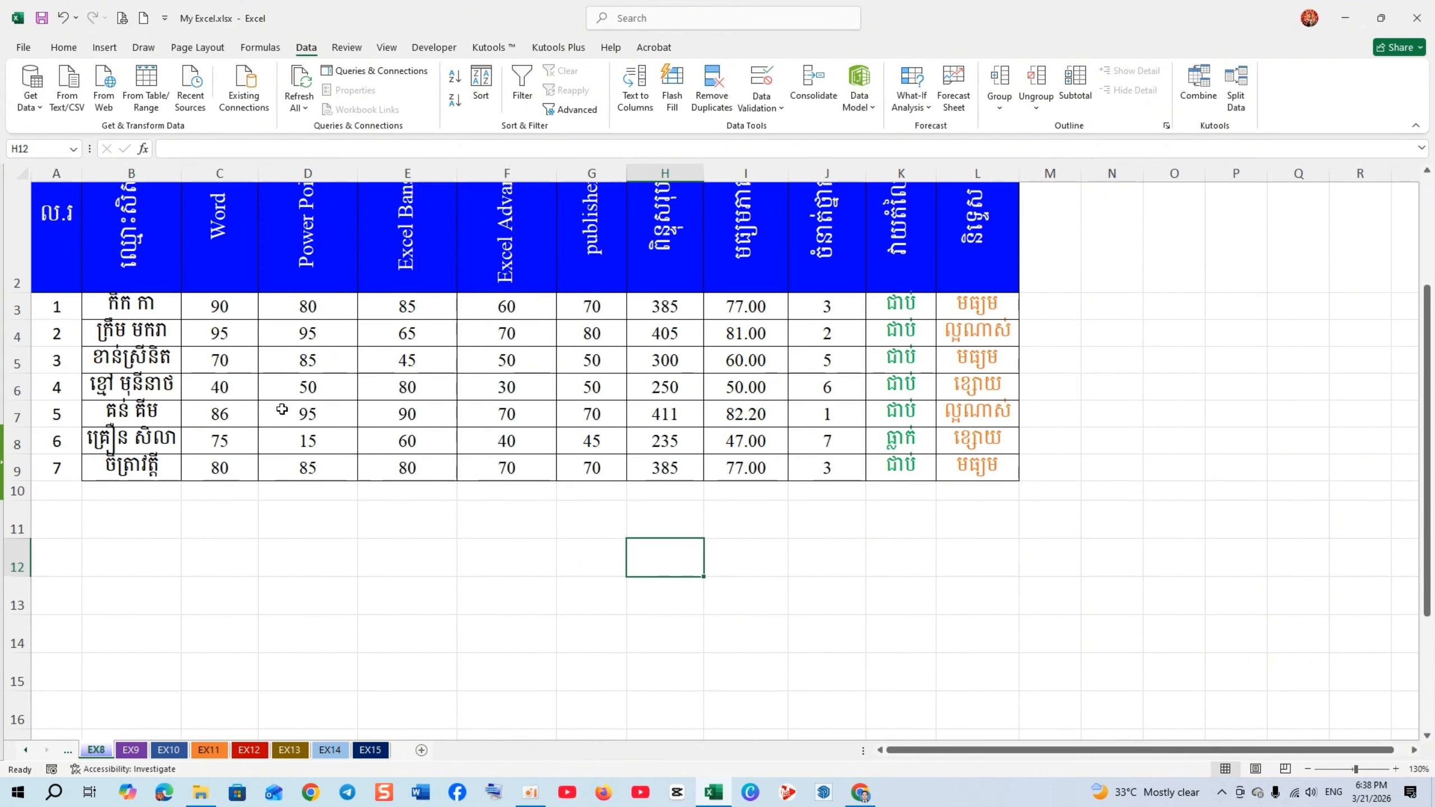
scroll(261, 275, up, 1)
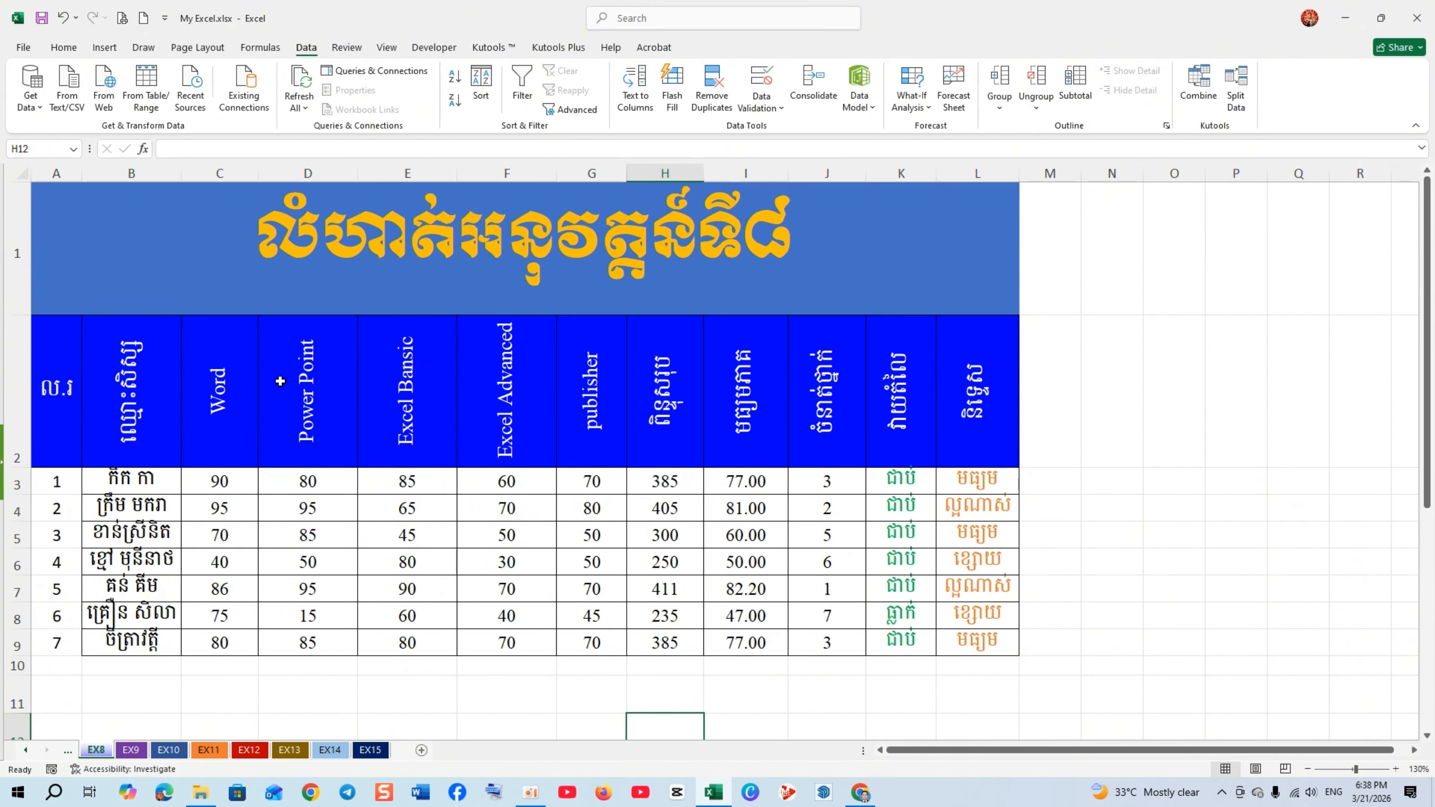
scroll(280, 382, down, 1)
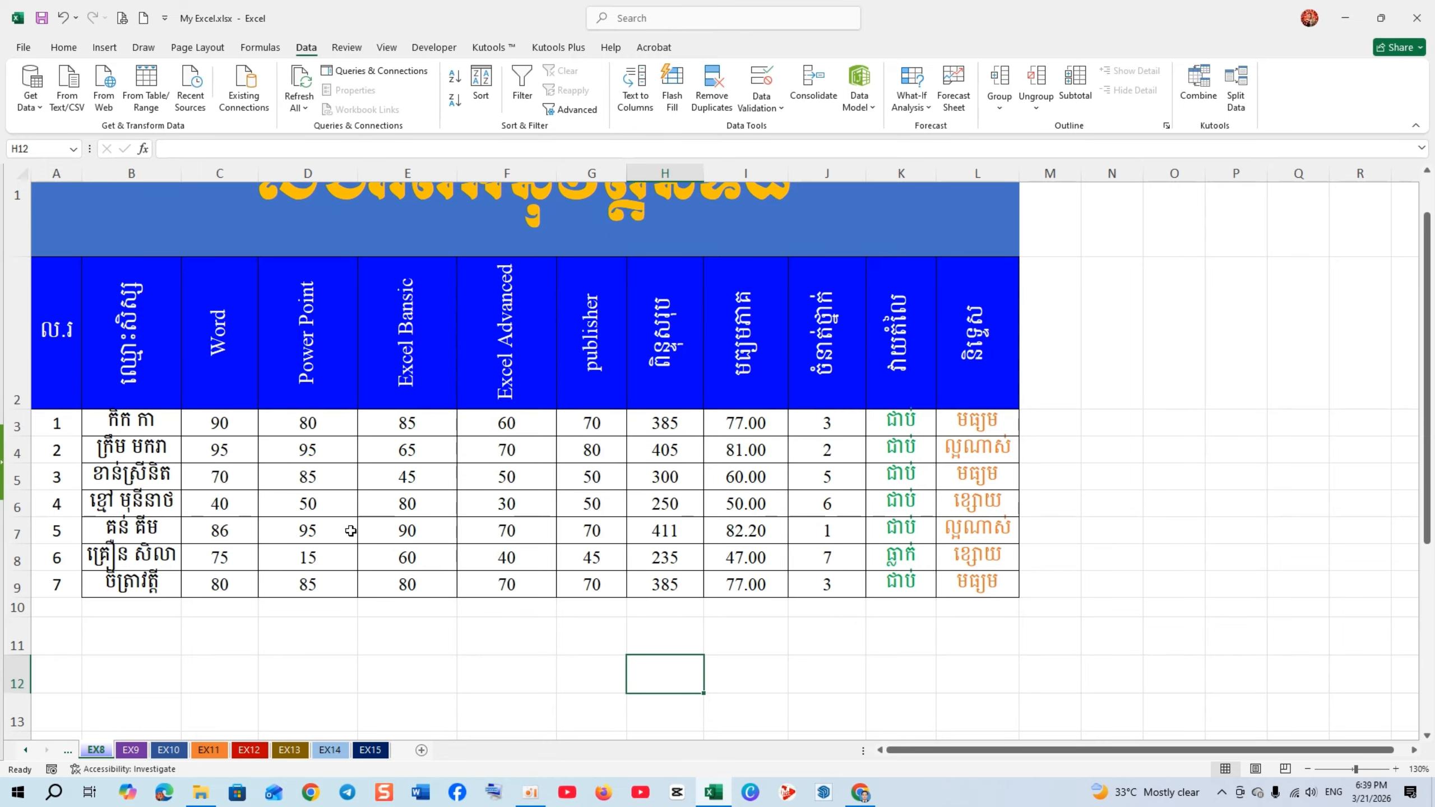
click(507, 508)
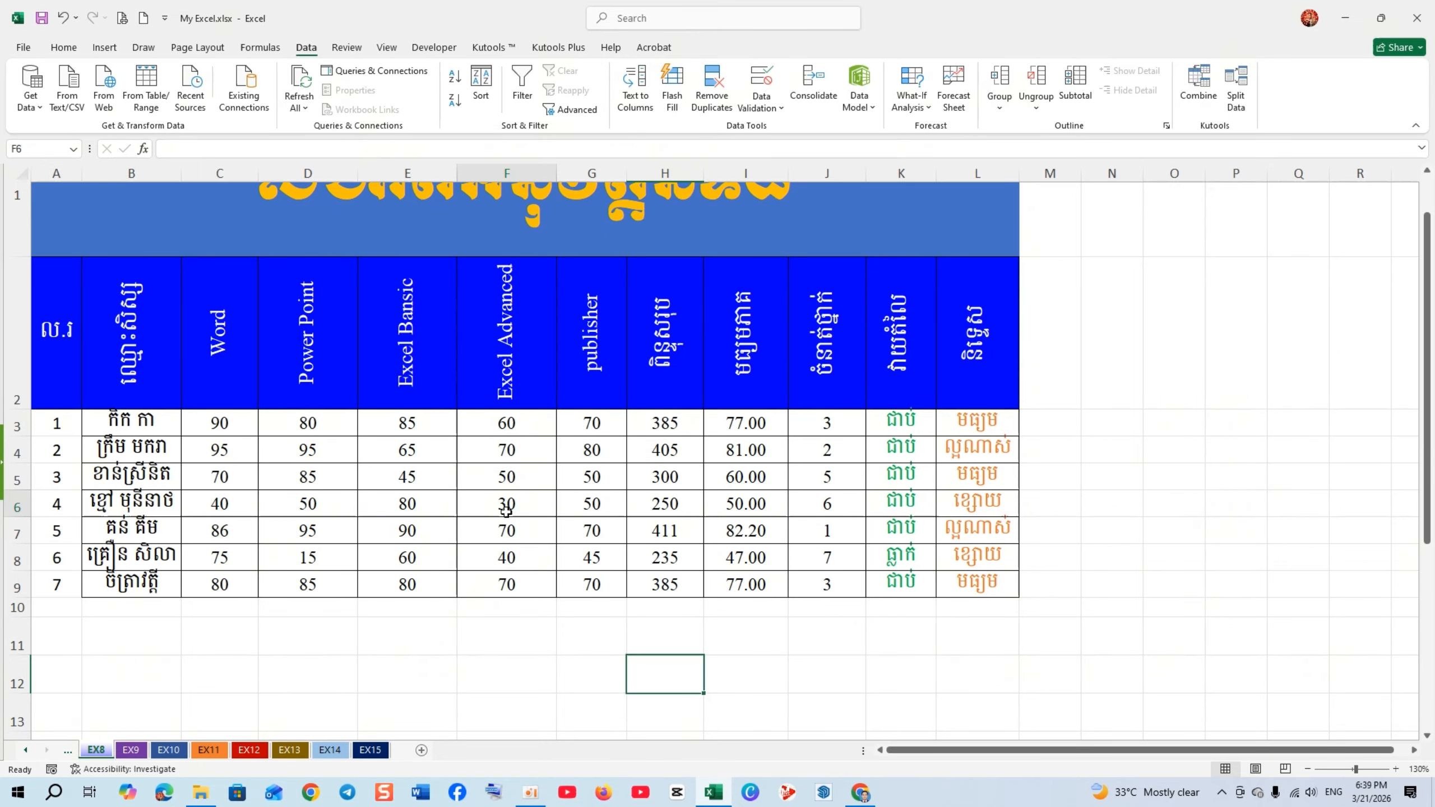
click(748, 495)
click(234, 447)
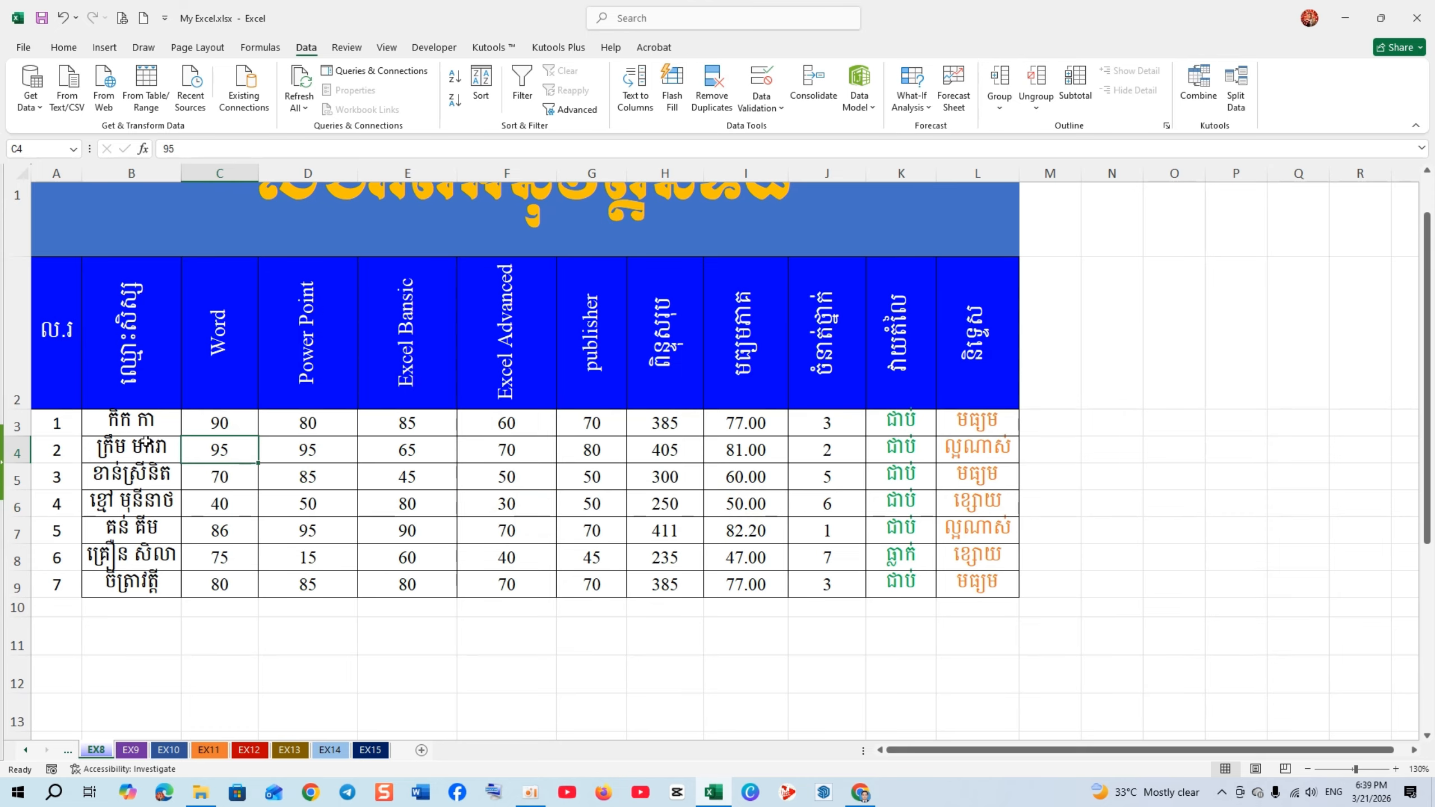
Copy the titled score table A1:L9 from EX8 and paste it as values only at A1 of a new sheet.
scroll(215, 436, up, 1)
mouse_move(165, 269)
mouse_down()
mouse_move(141, 260)
mouse_move(467, 545)
mouse_move(508, 624)
mouse_move(495, 639)
mouse_up()
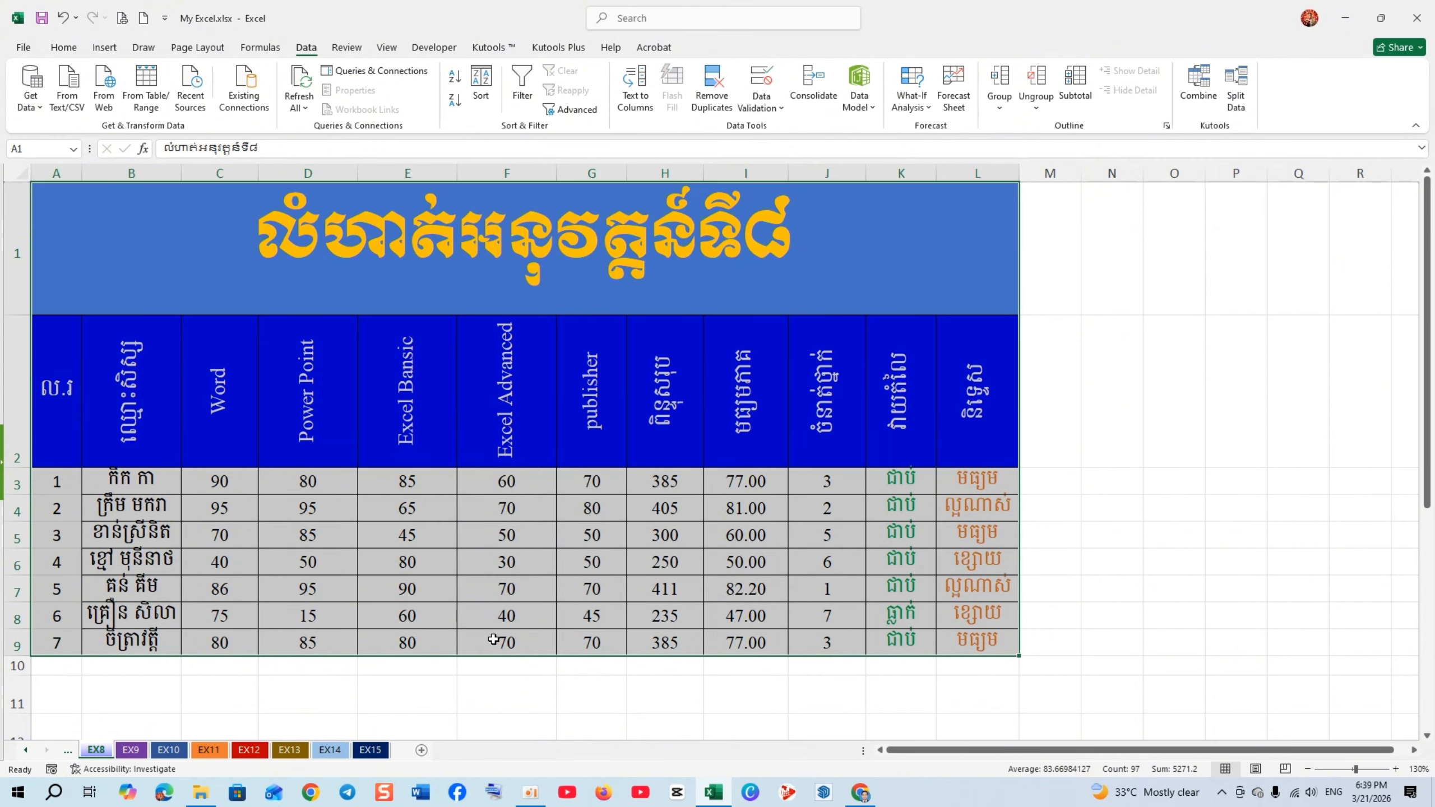
right_click(469, 604)
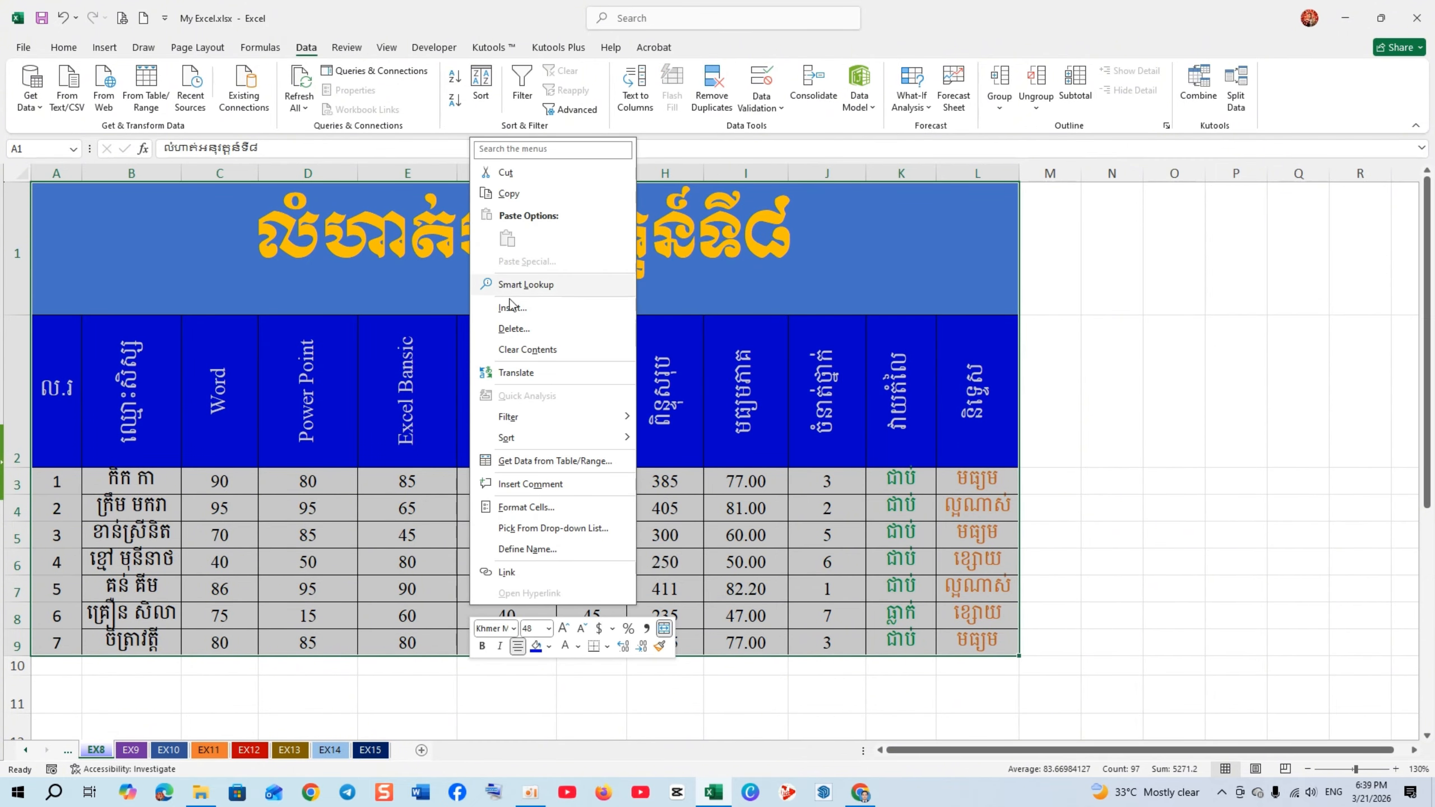
click(508, 193)
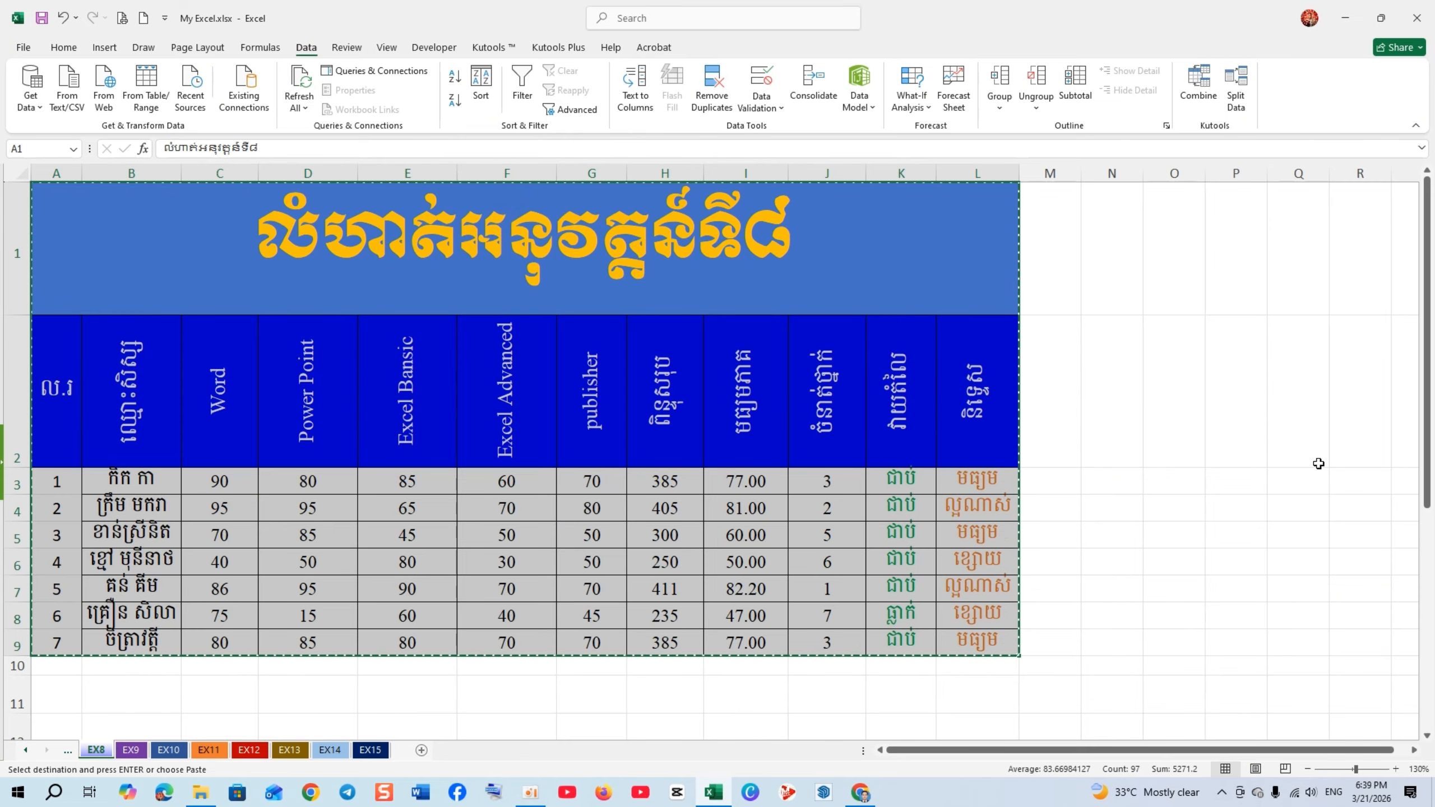
click(1236, 378)
click(364, 684)
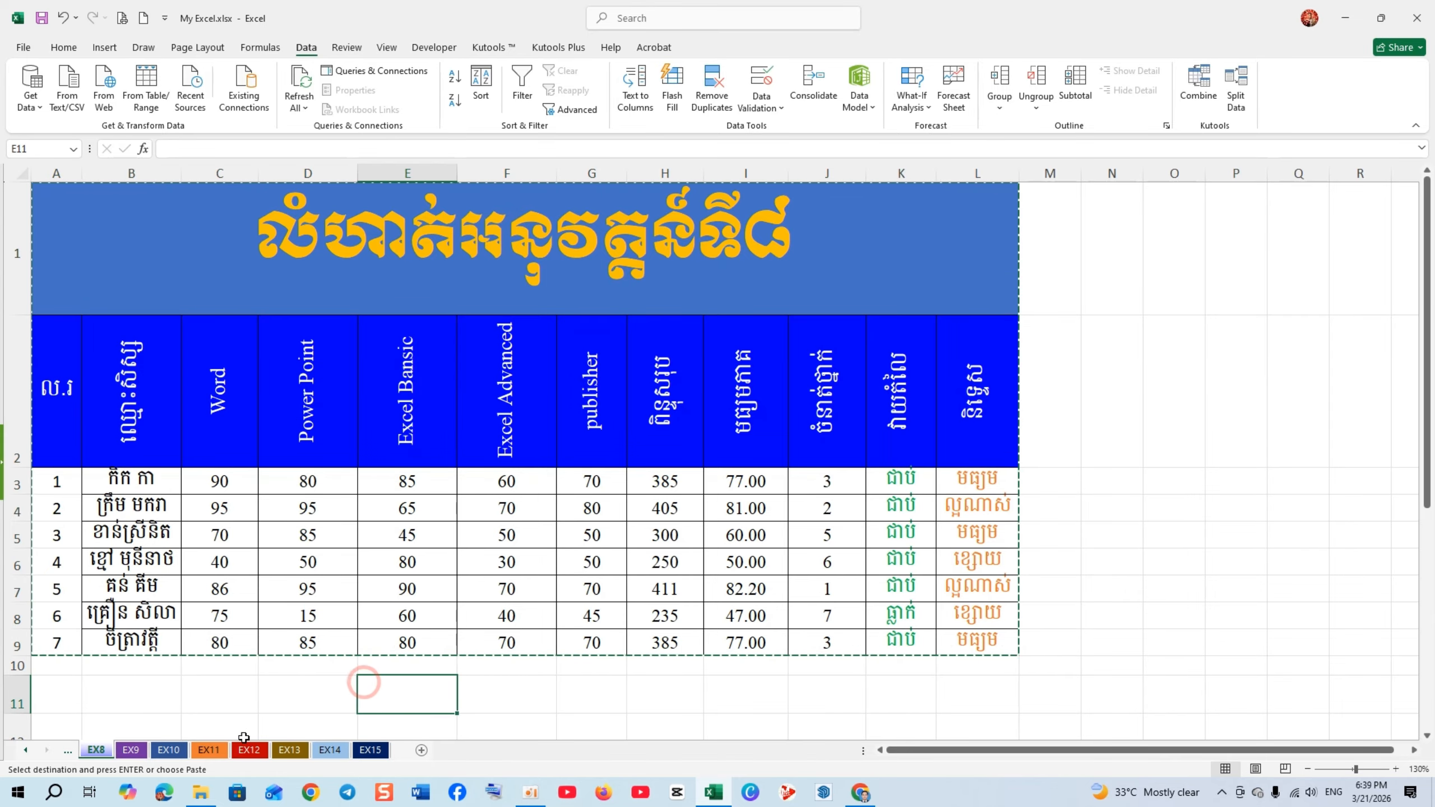
click(421, 750)
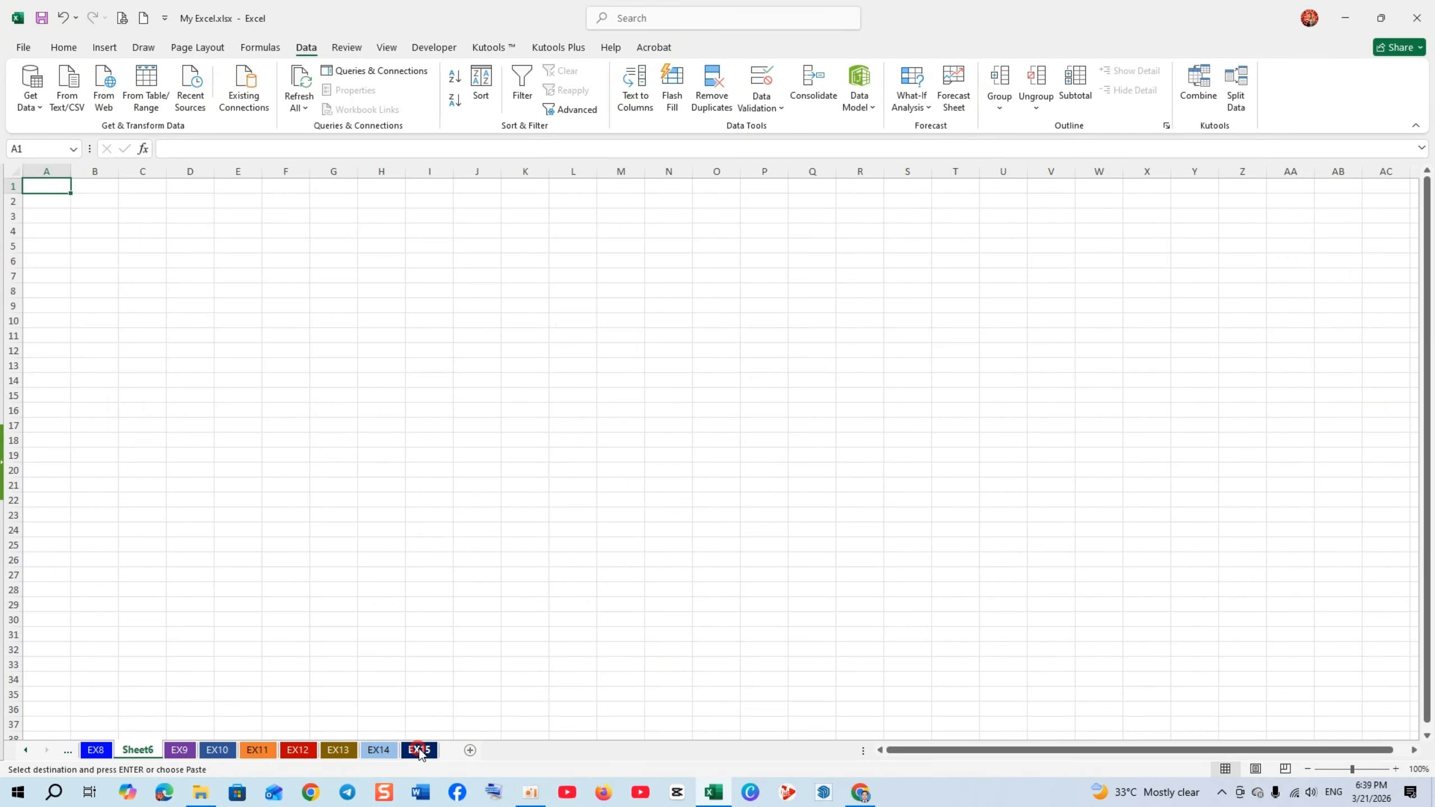
right_click(53, 191)
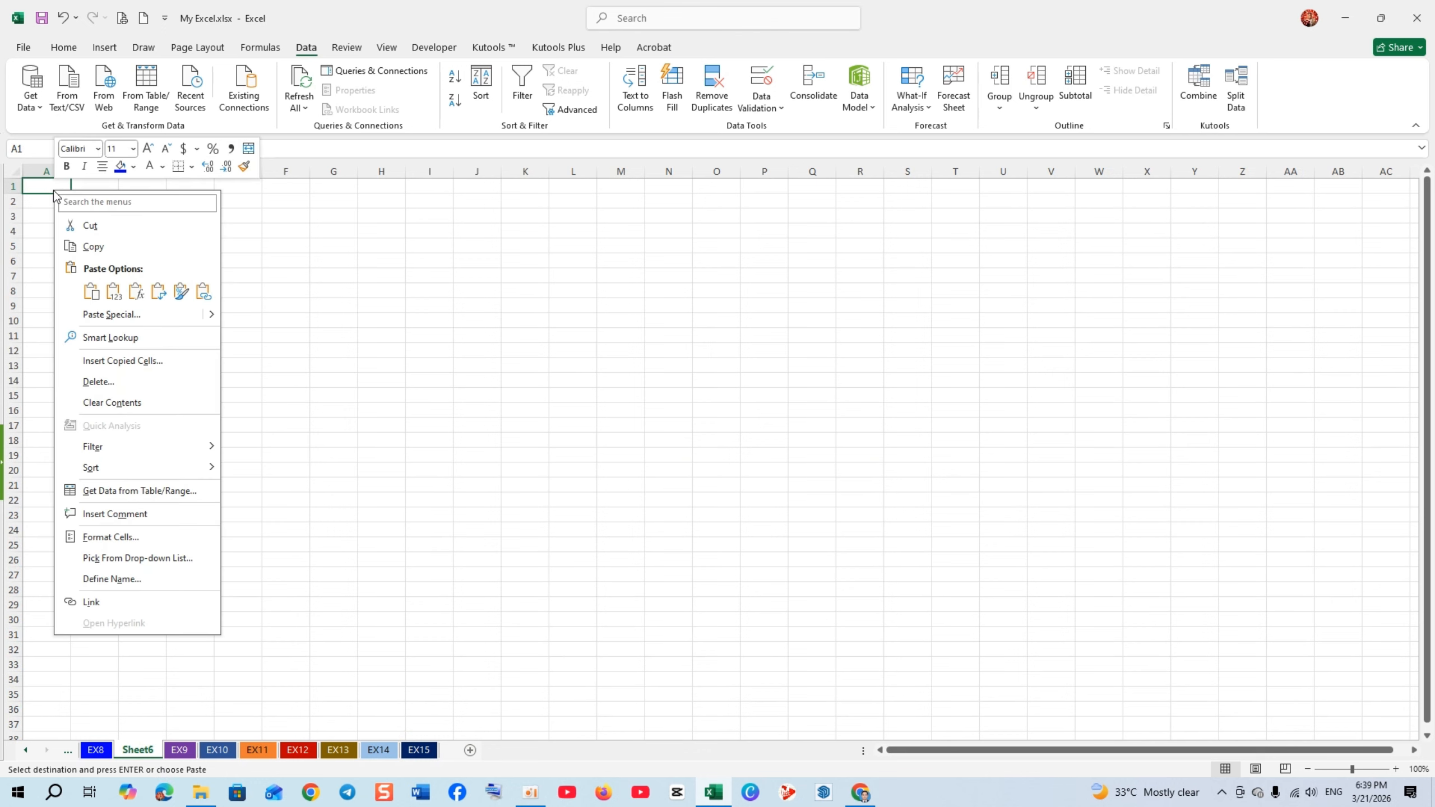
click(115, 291)
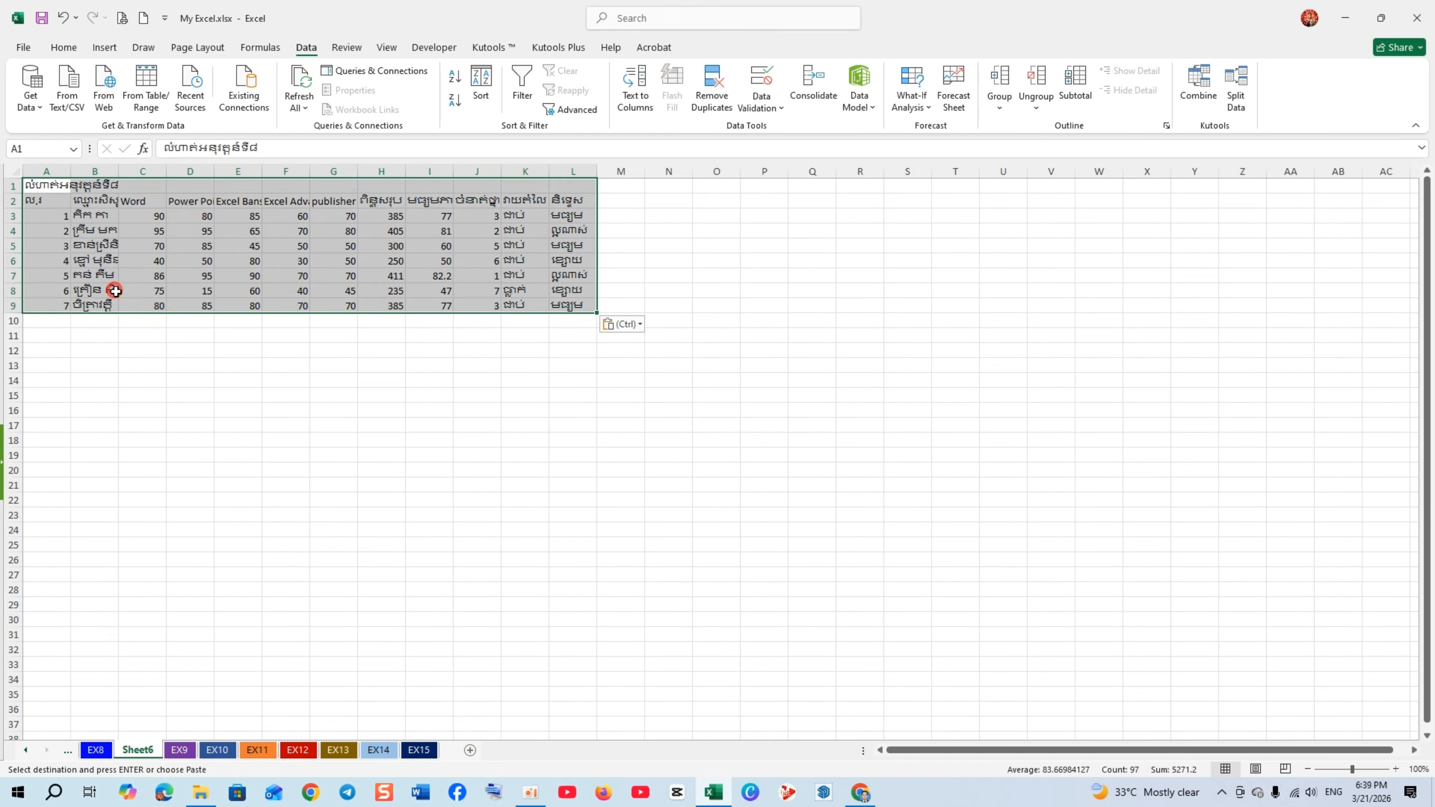
click(353, 282)
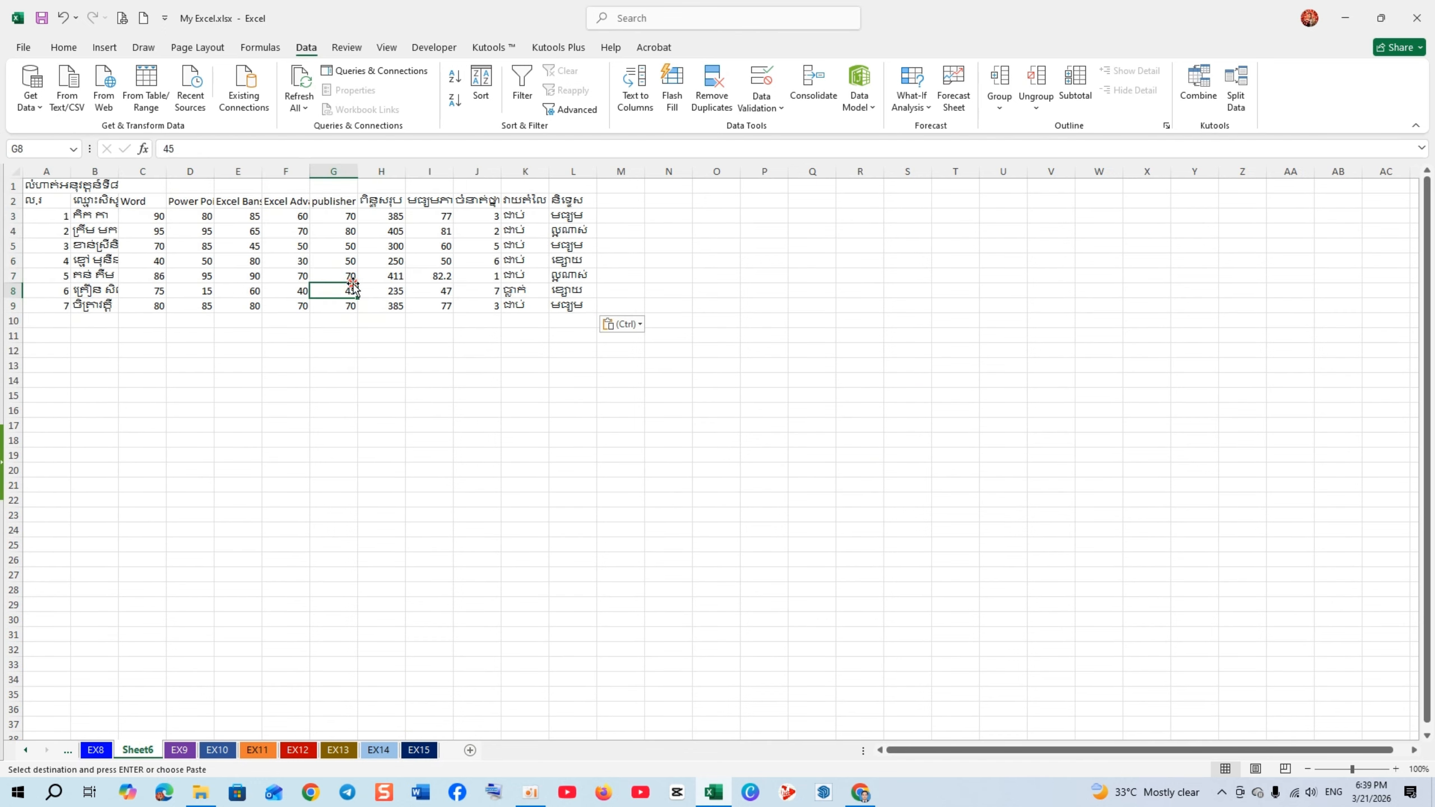
click(142, 231)
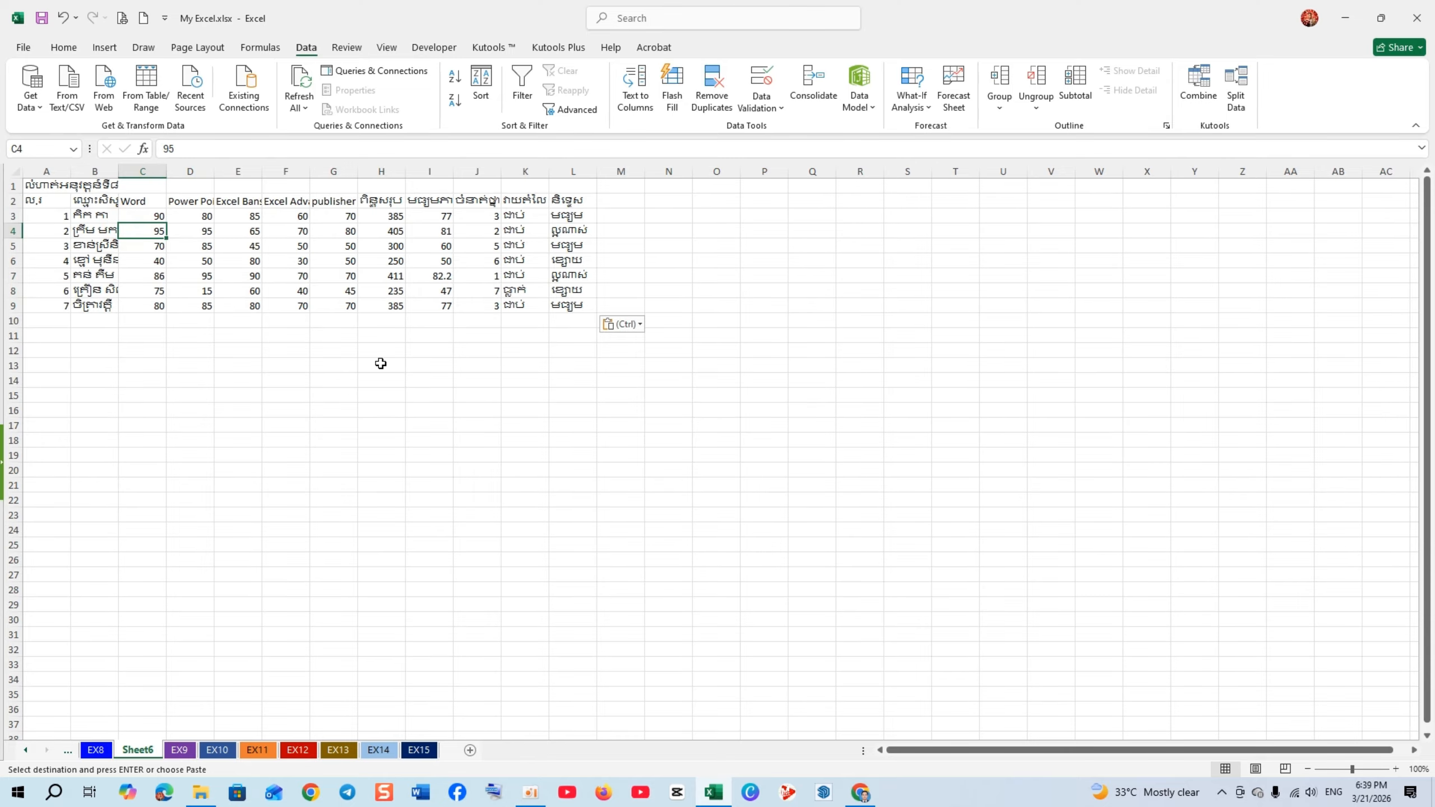
Merge and center the title across A1:L1 and set its font to !Khmer OS Siemreap.
scroll(378, 367, up, 2)
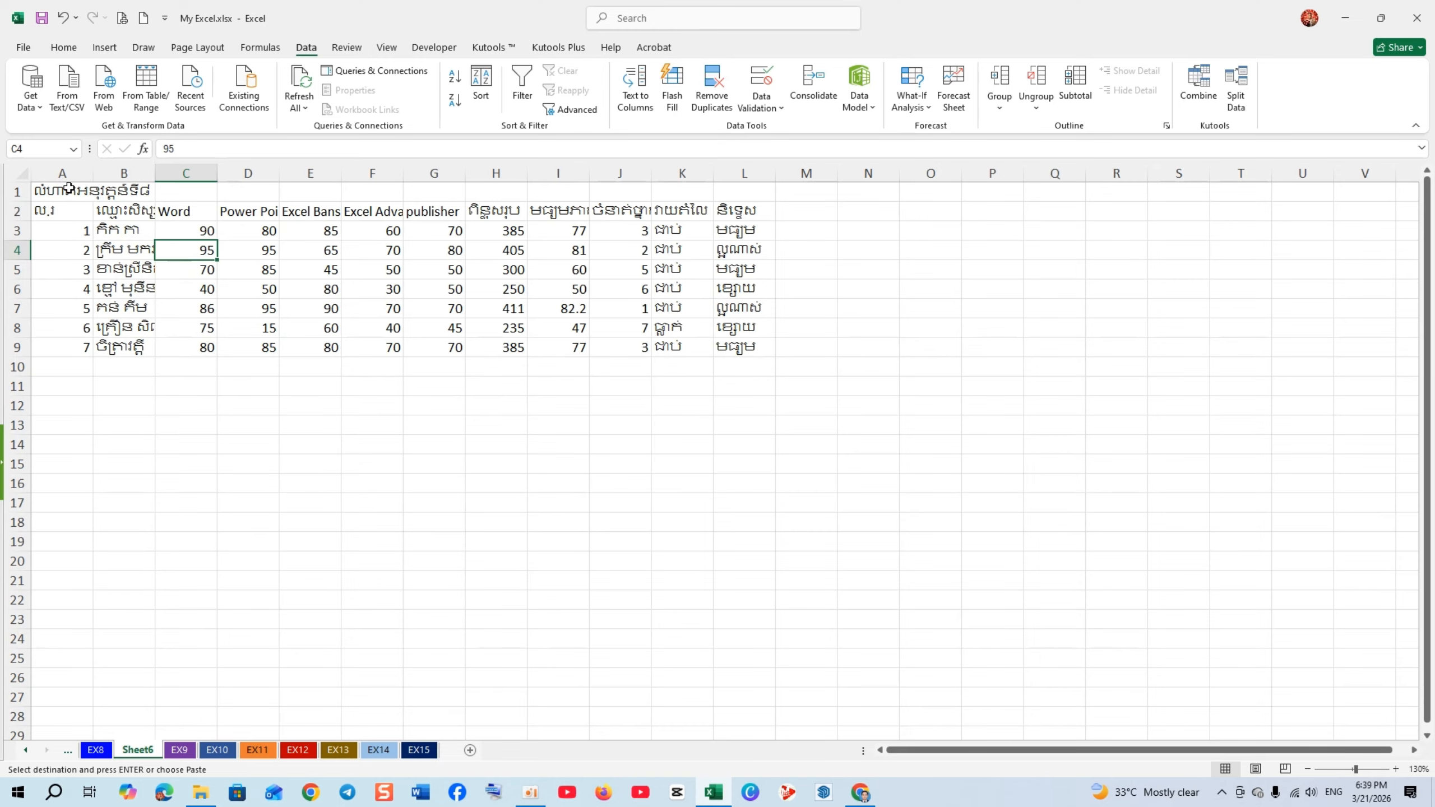
drag(69, 188, 746, 197)
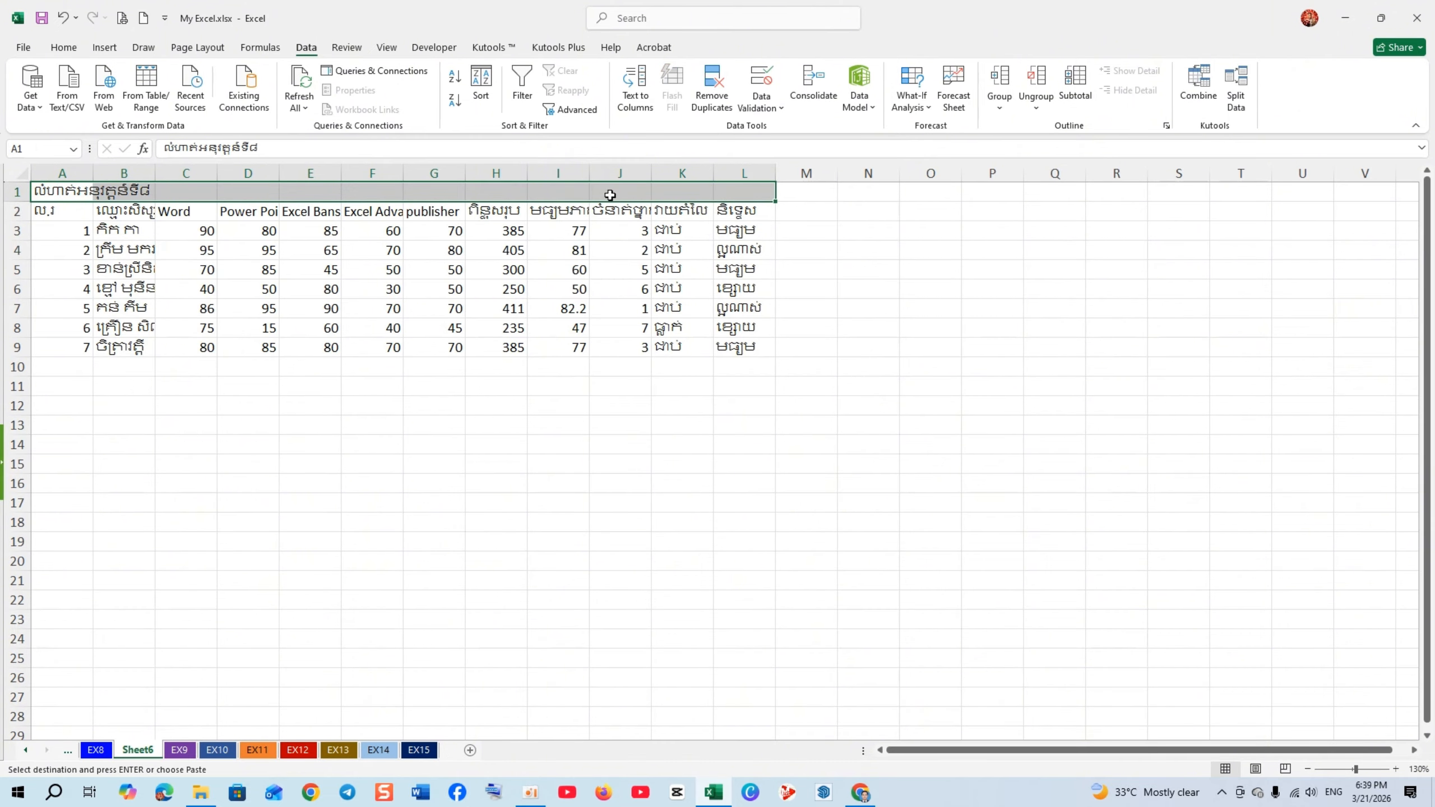
right_click(263, 191)
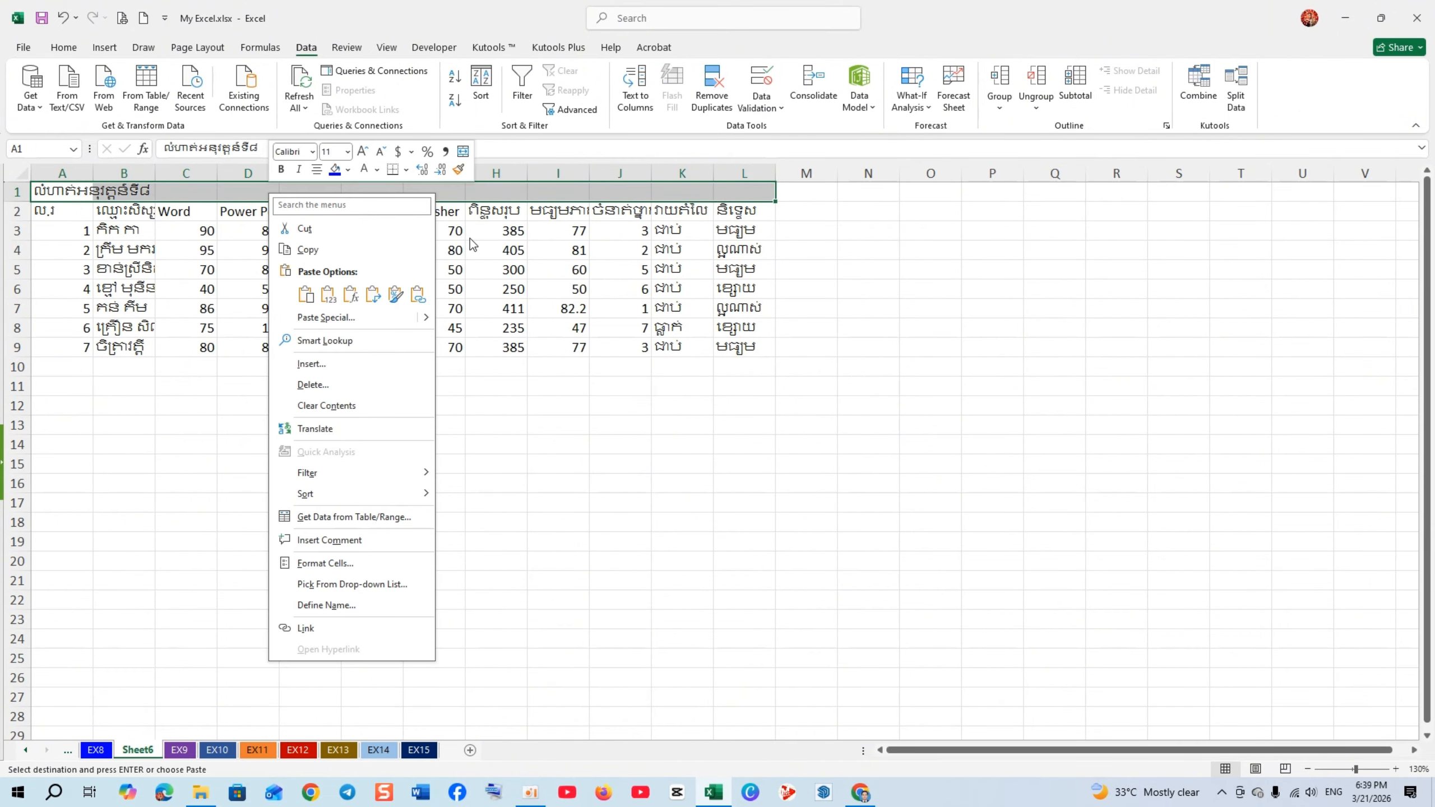
click(462, 152)
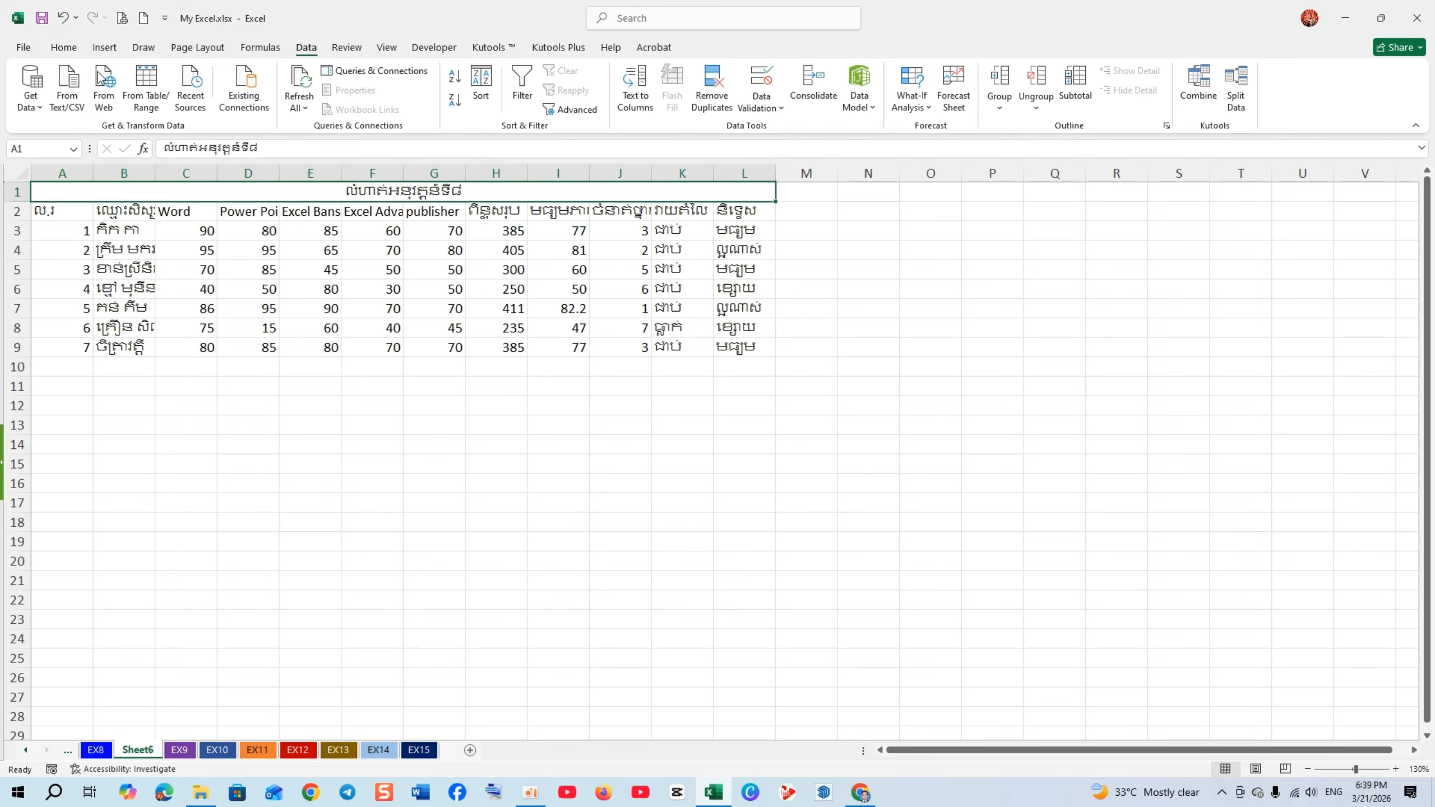
click(64, 47)
click(230, 76)
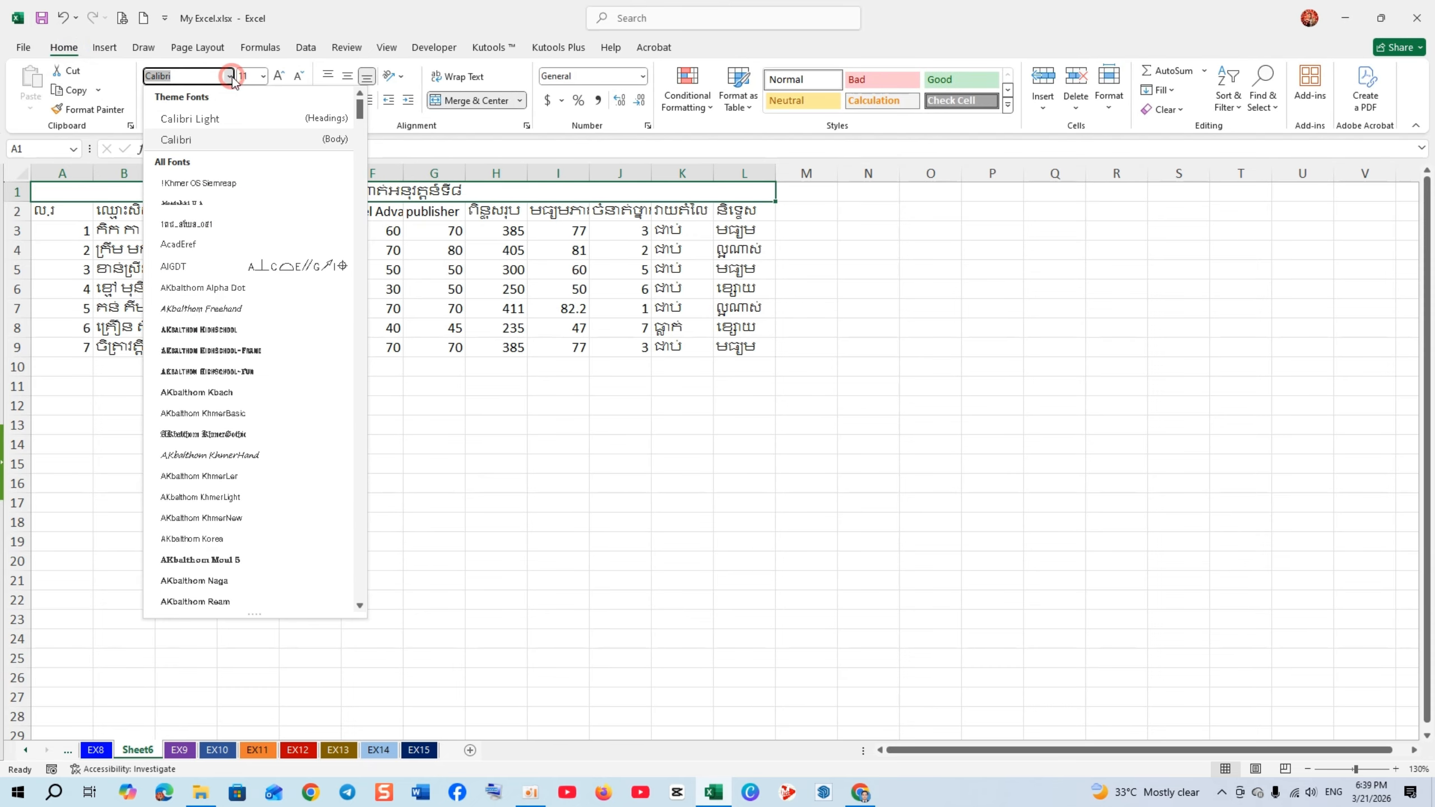
click(189, 187)
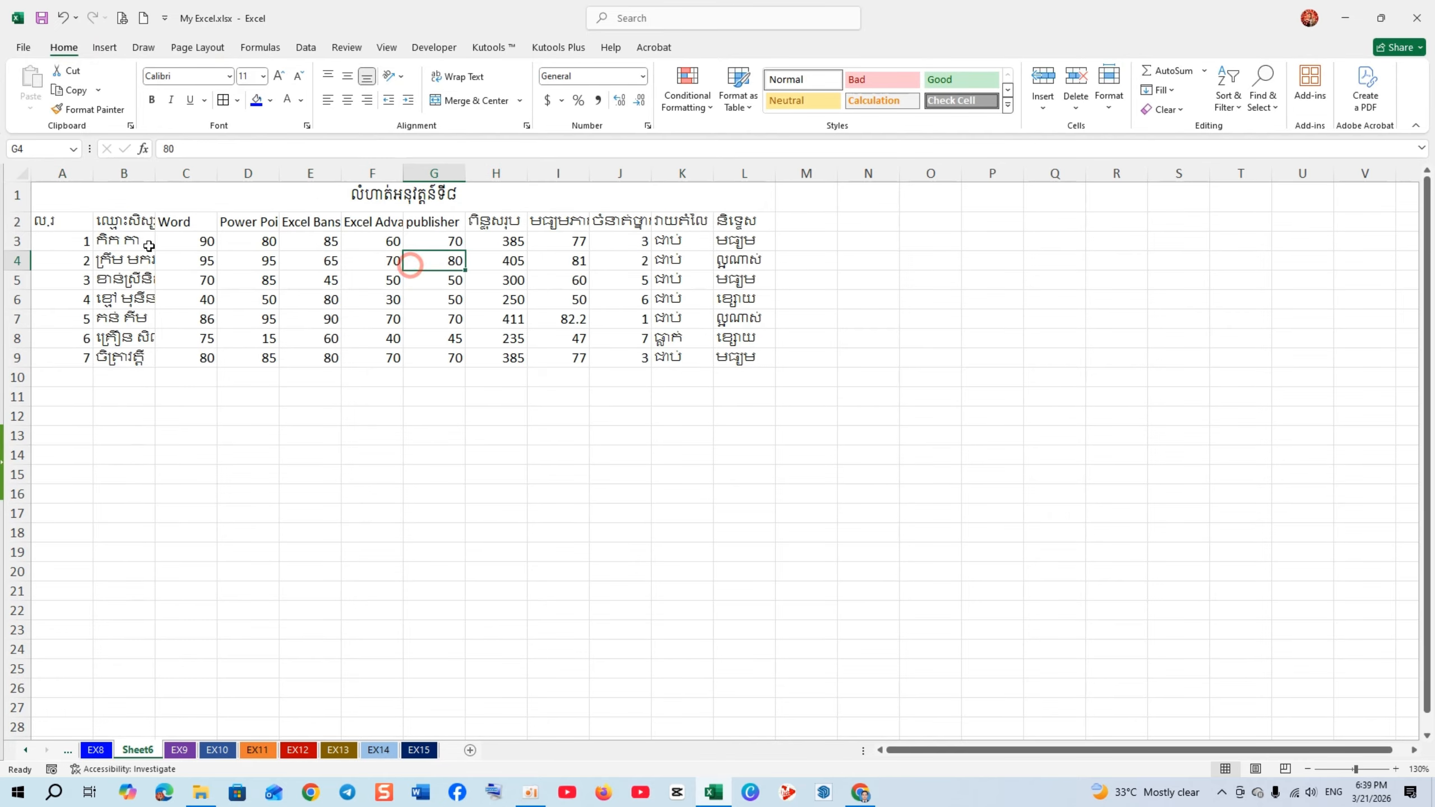
Set the font of A2:L9 to !Khmer OS Siemreap and center the cells vertically and horizontally.
drag(62, 221, 745, 362)
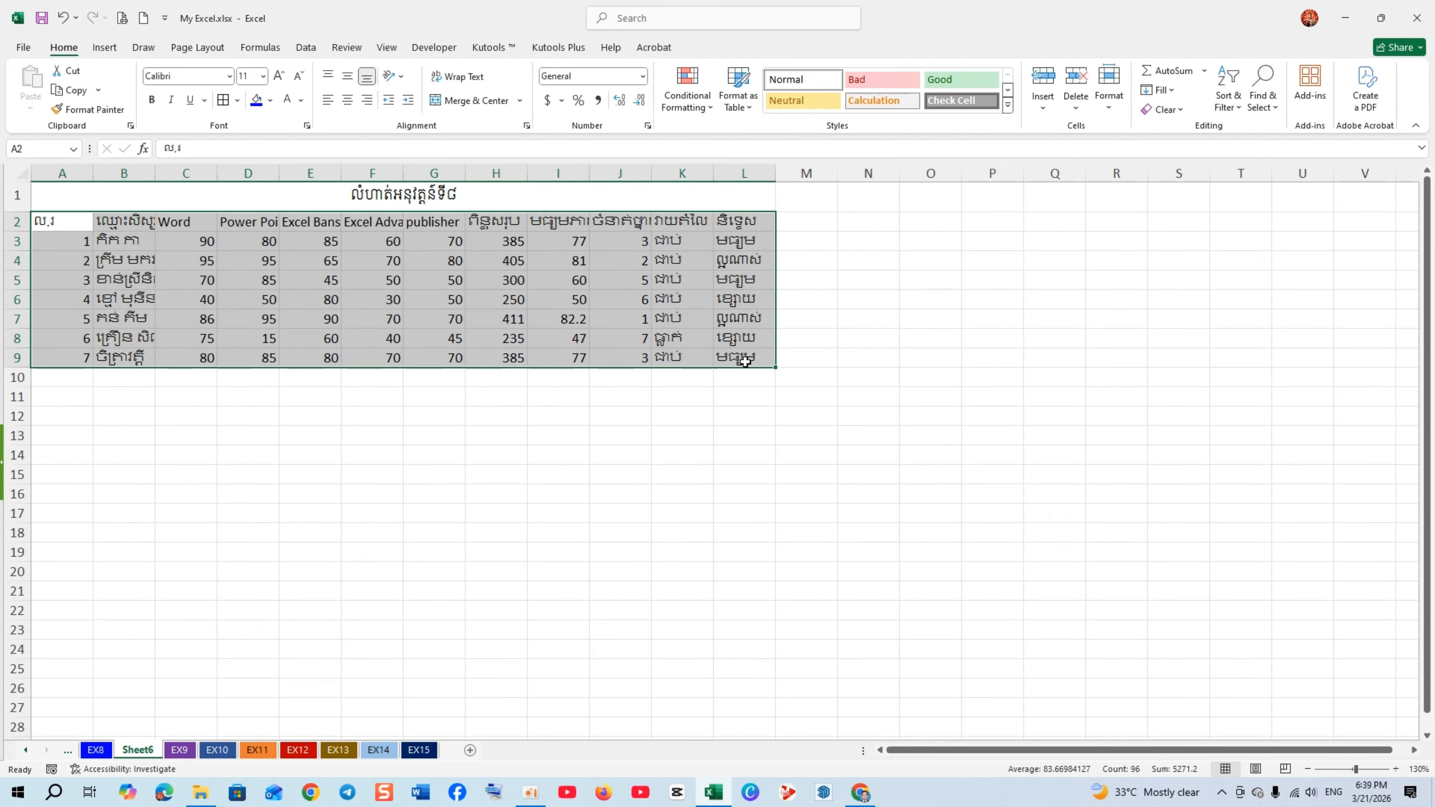
click(229, 79)
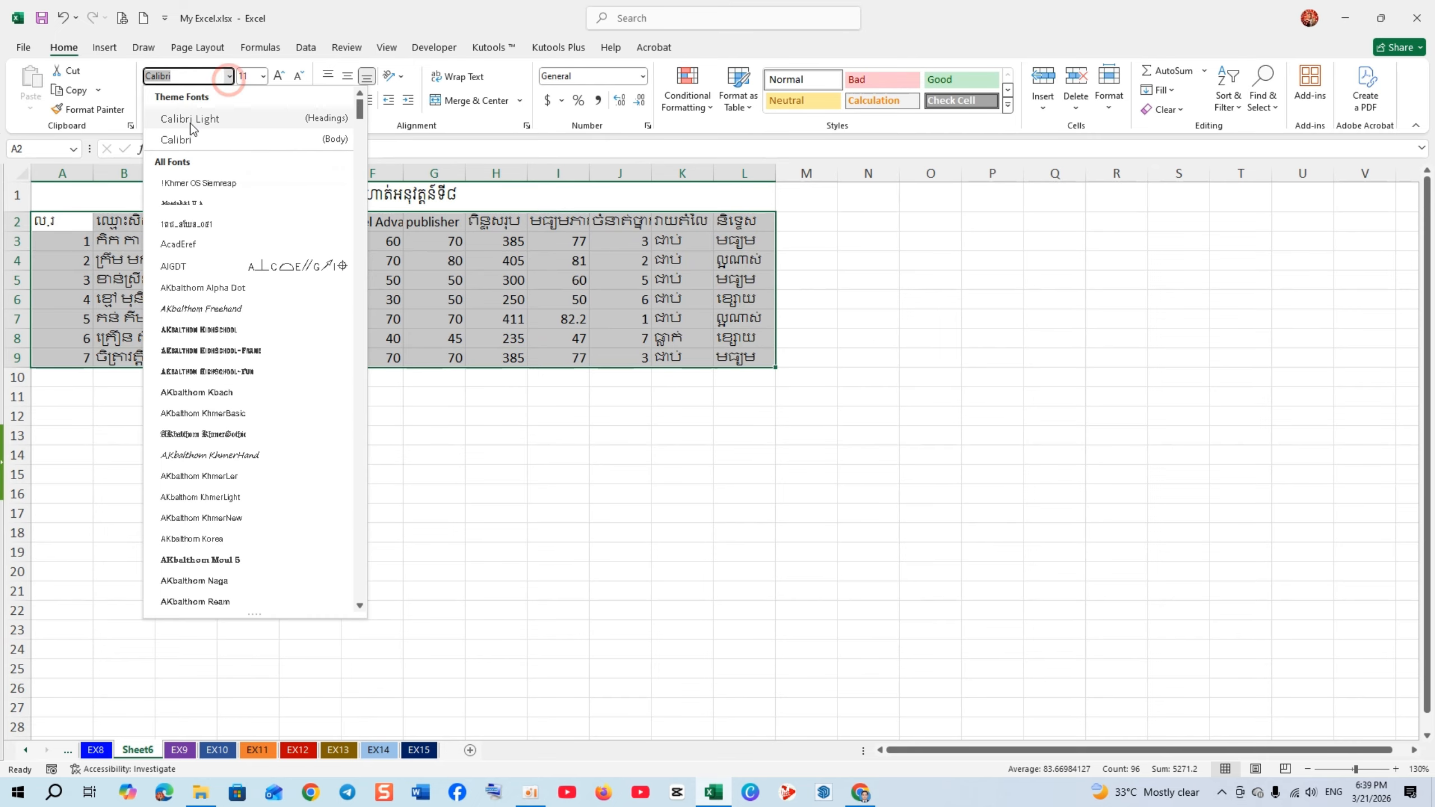
click(191, 184)
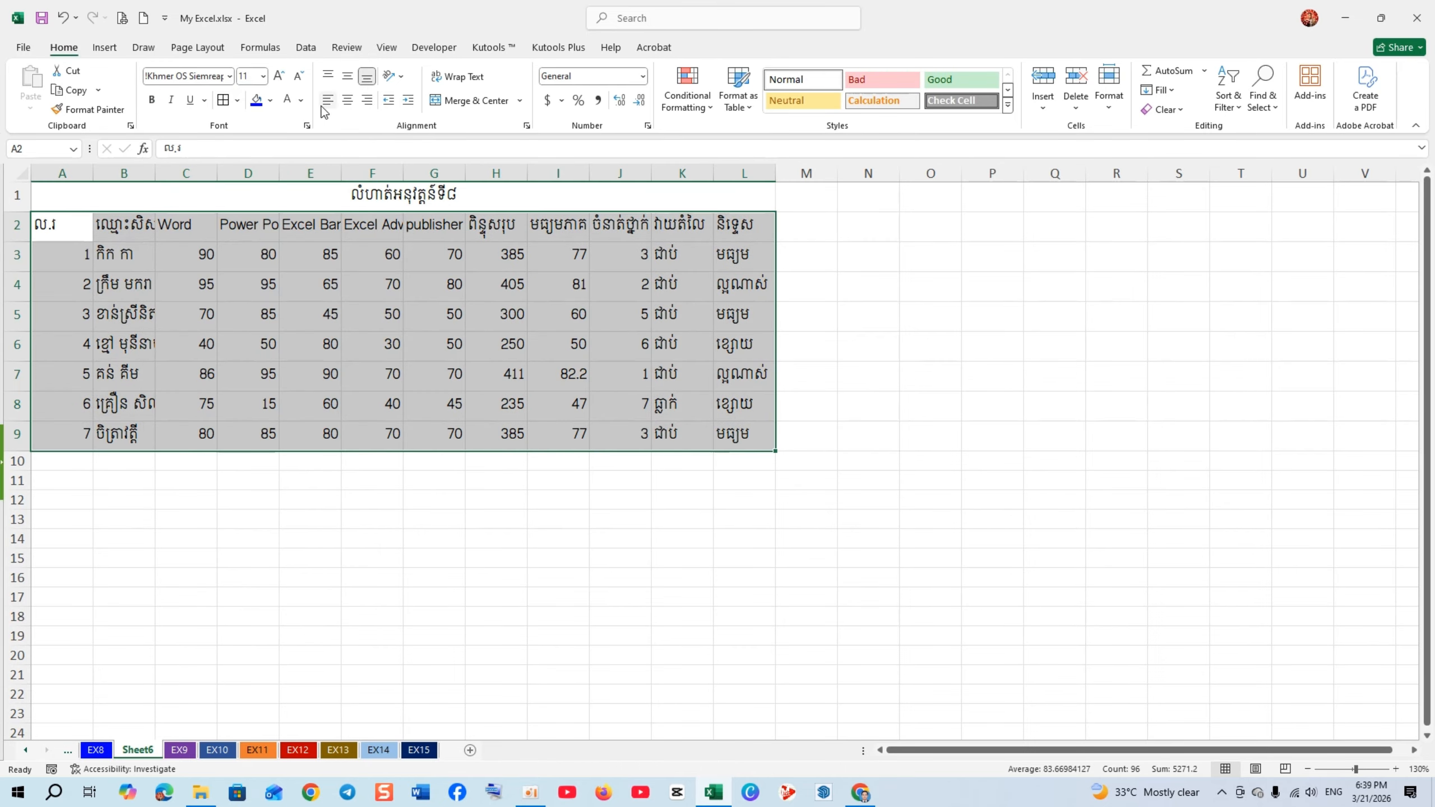
click(347, 76)
click(347, 100)
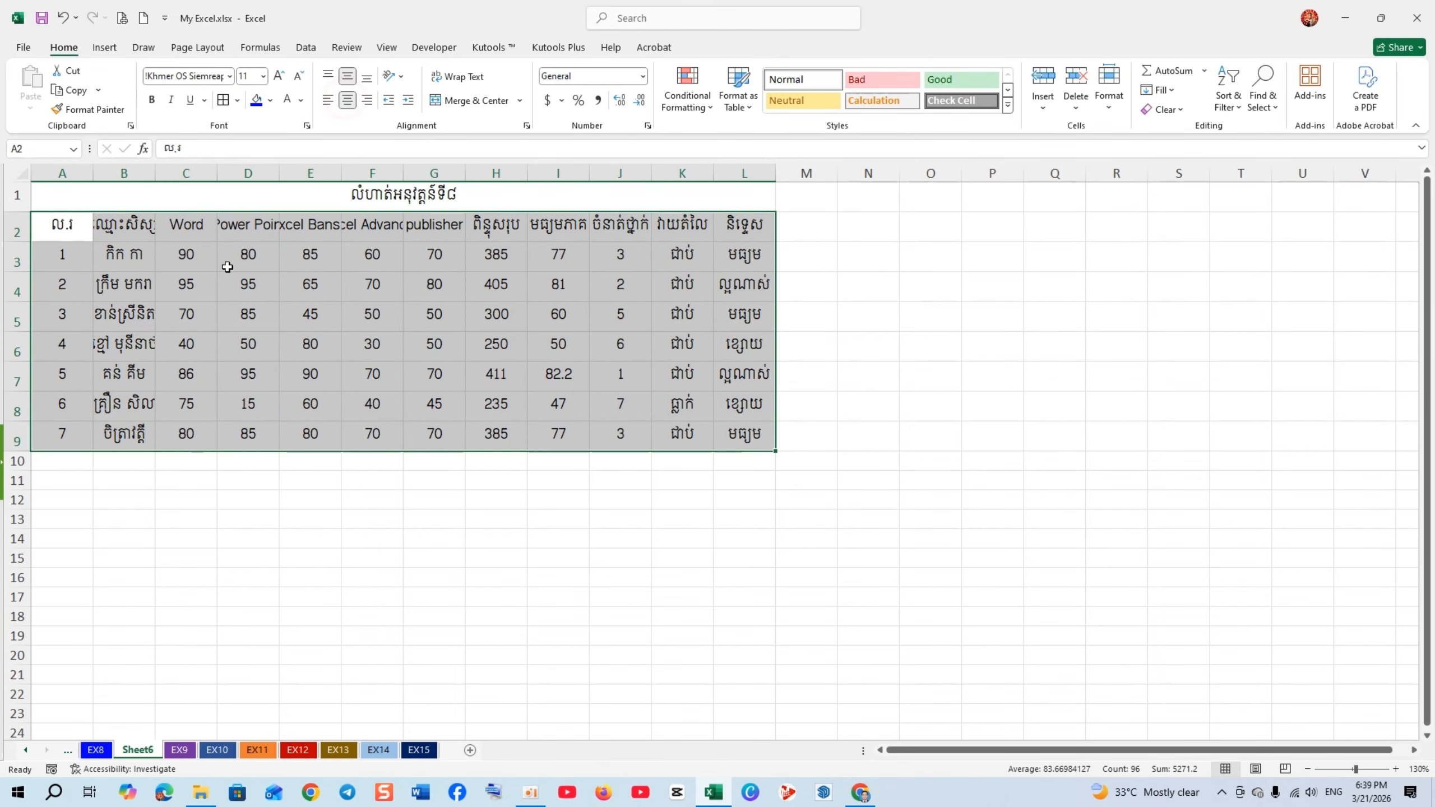
Give the header row A2:L2 a blue fill and white text.
drag(64, 224, 755, 220)
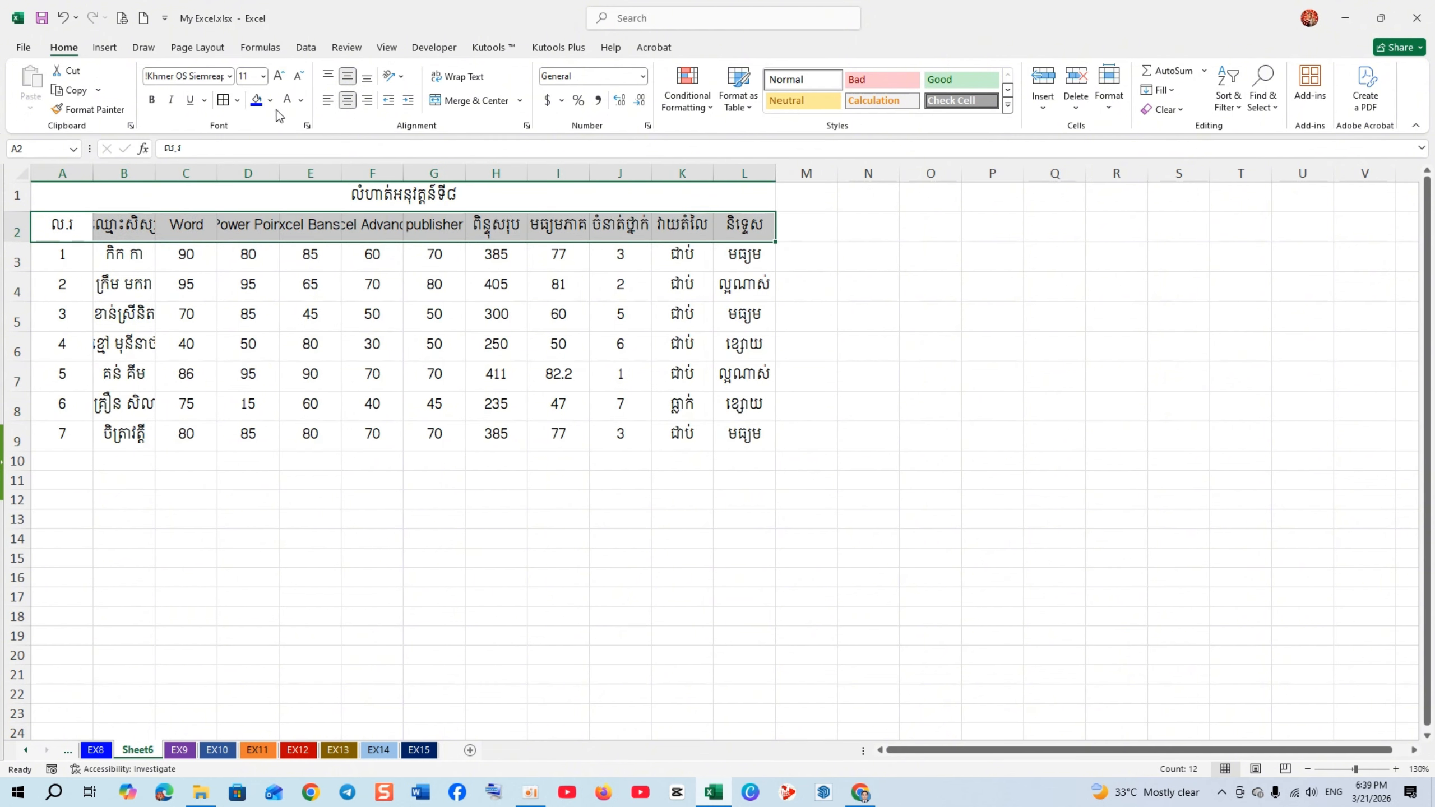
click(255, 100)
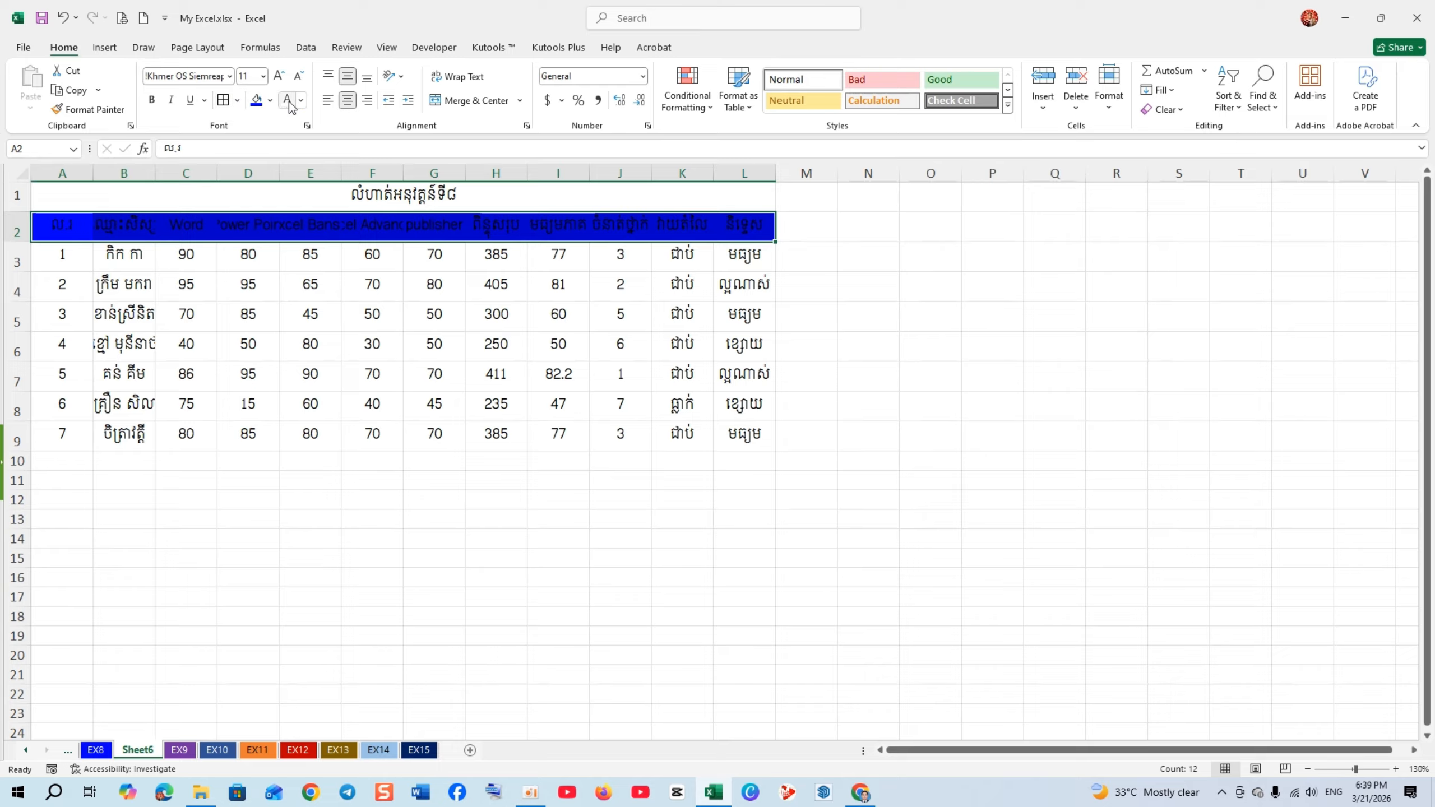
click(287, 100)
Apply borders to all cells of the table A2:L9.
drag(82, 226, 760, 438)
click(222, 100)
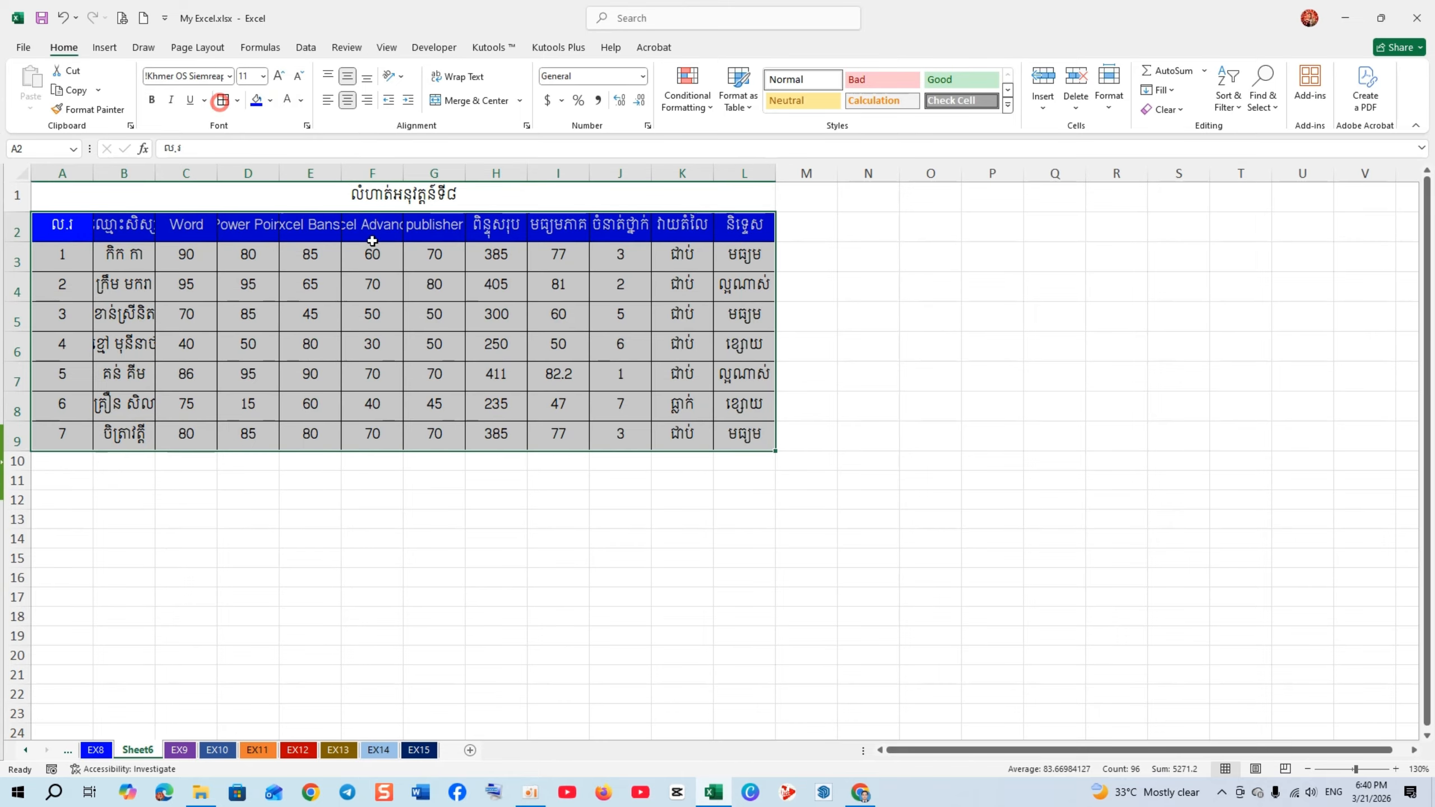
click(496, 314)
click(322, 311)
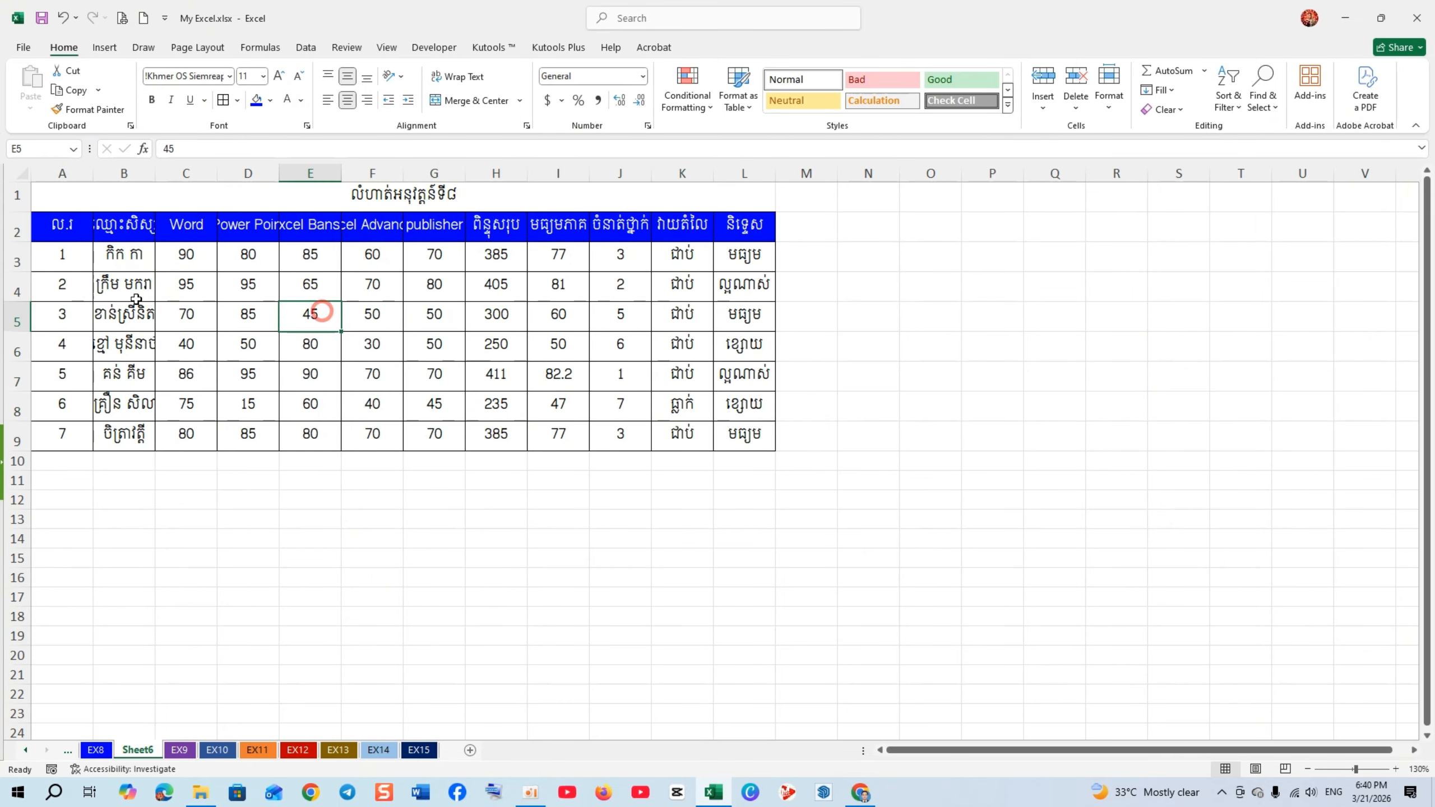
click(136, 299)
click(71, 255)
click(298, 269)
click(622, 288)
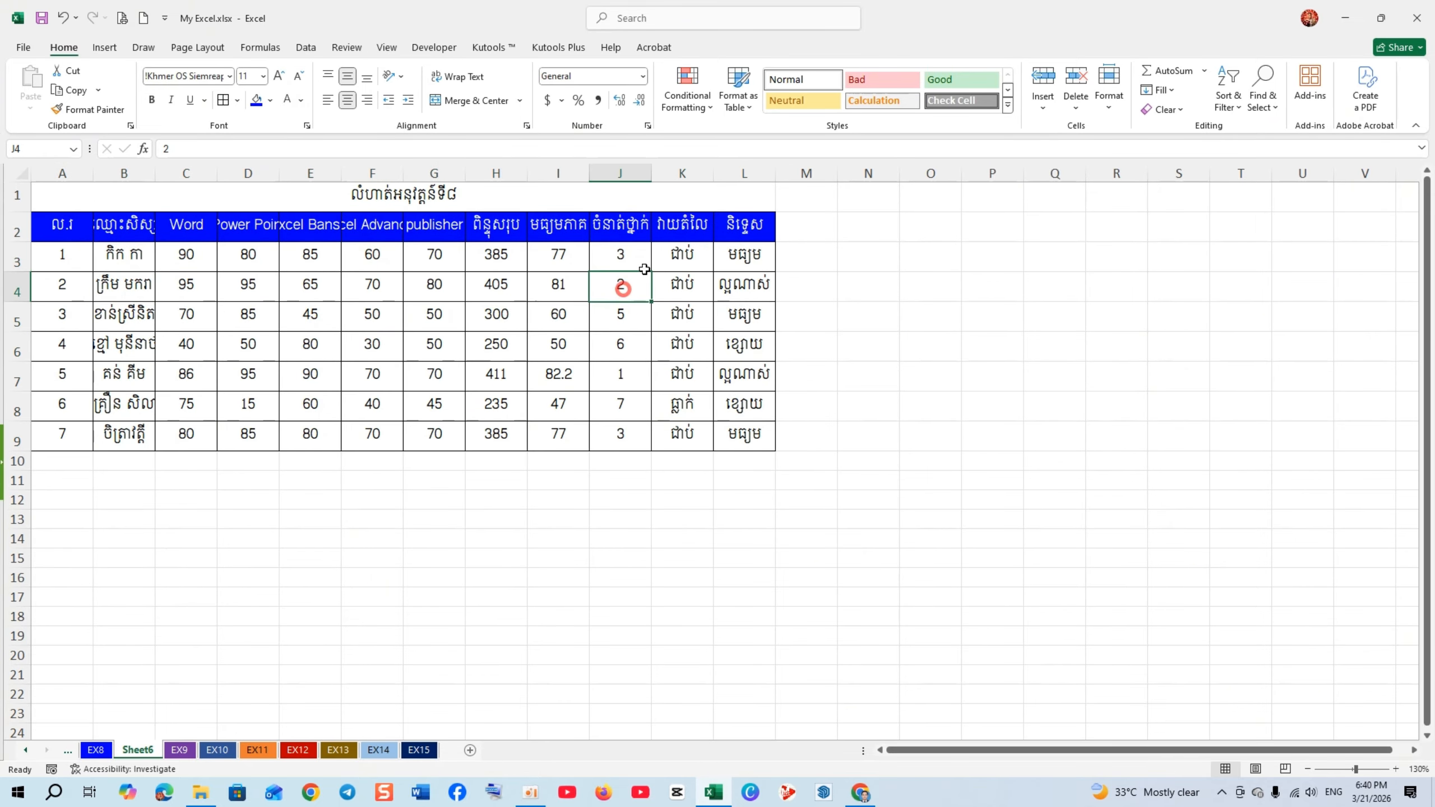
click(287, 363)
Sort the pasted table A2:L9 by the rank column on cell values, smallest to largest, treating the first row as headers.
drag(61, 225, 782, 455)
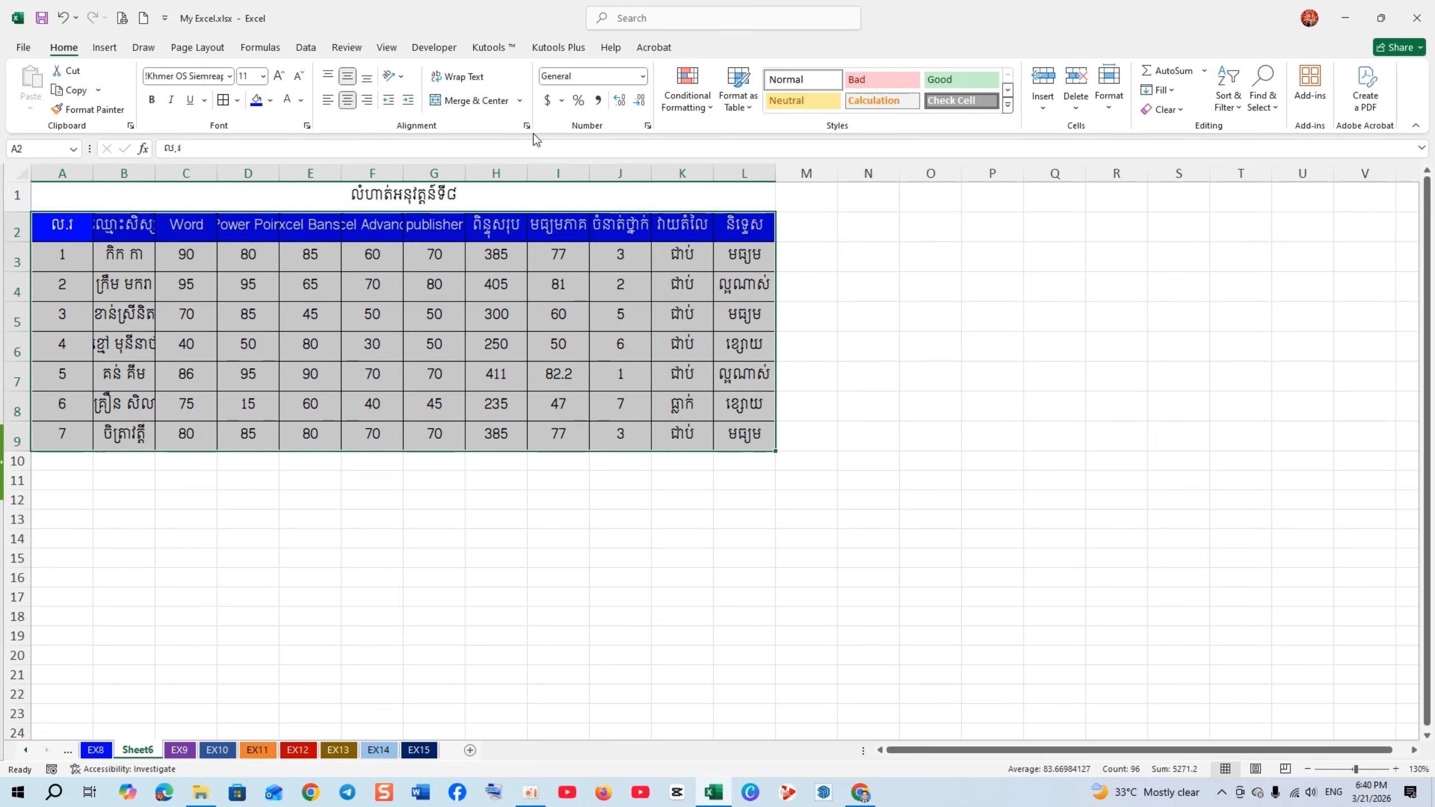
click(305, 50)
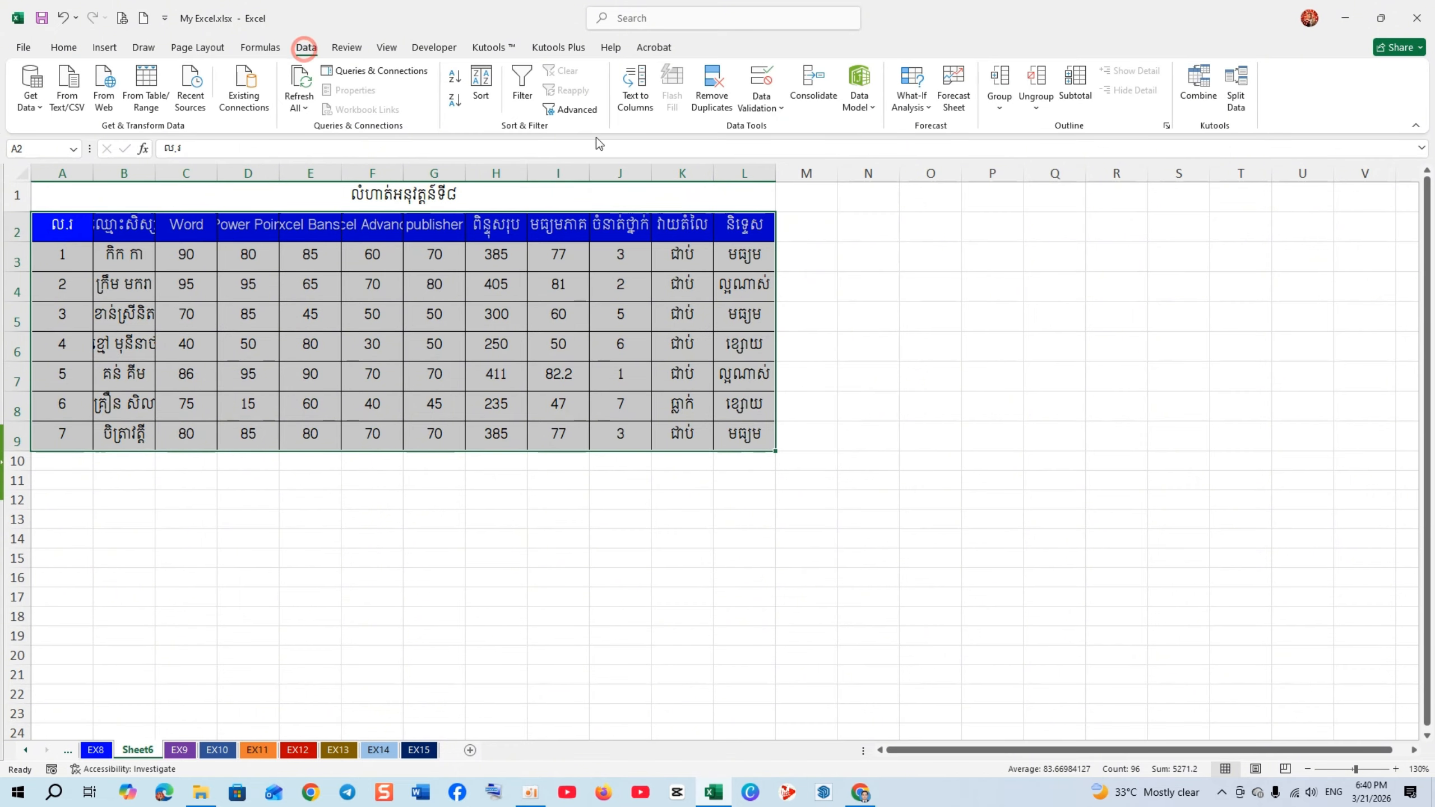
click(481, 84)
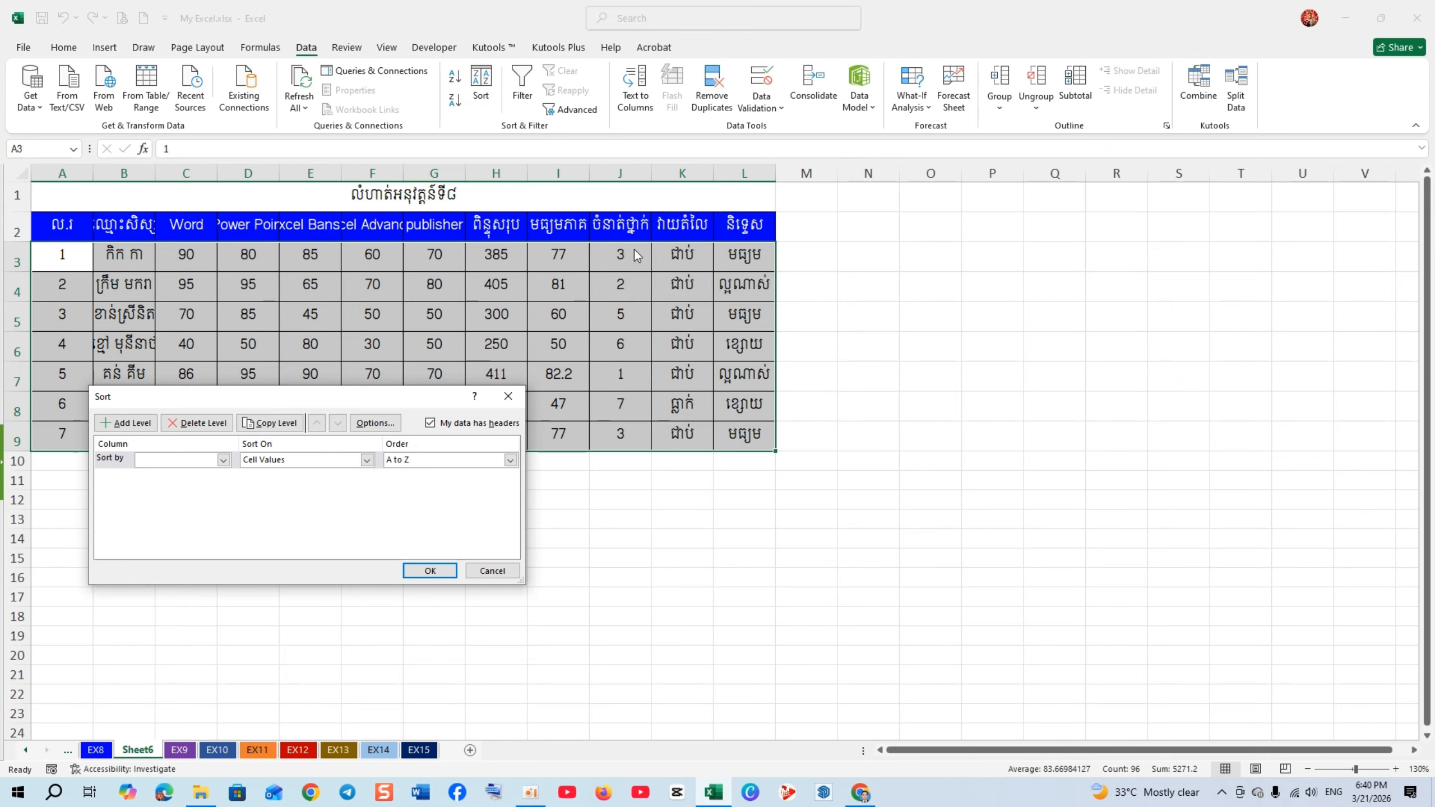
click(223, 460)
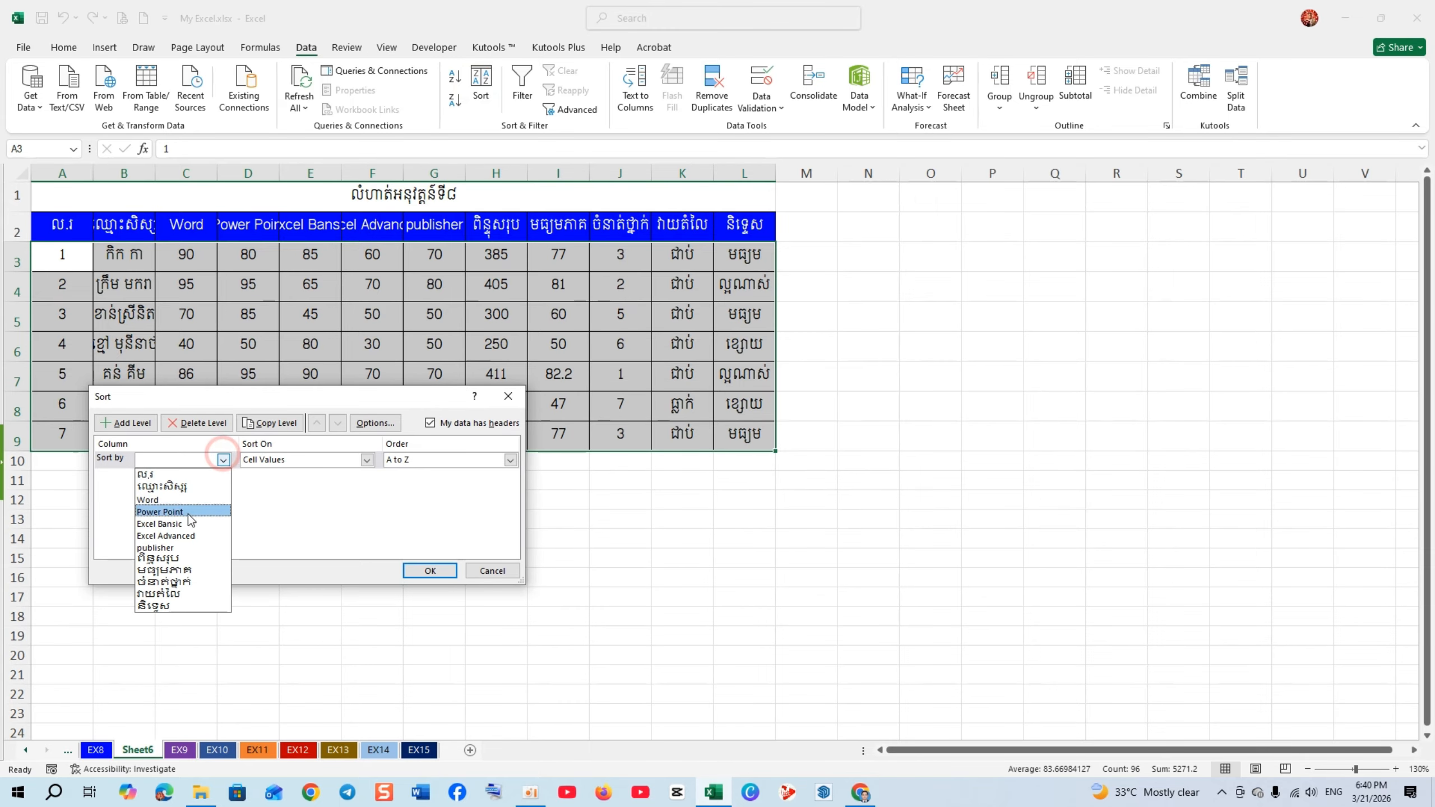
click(184, 582)
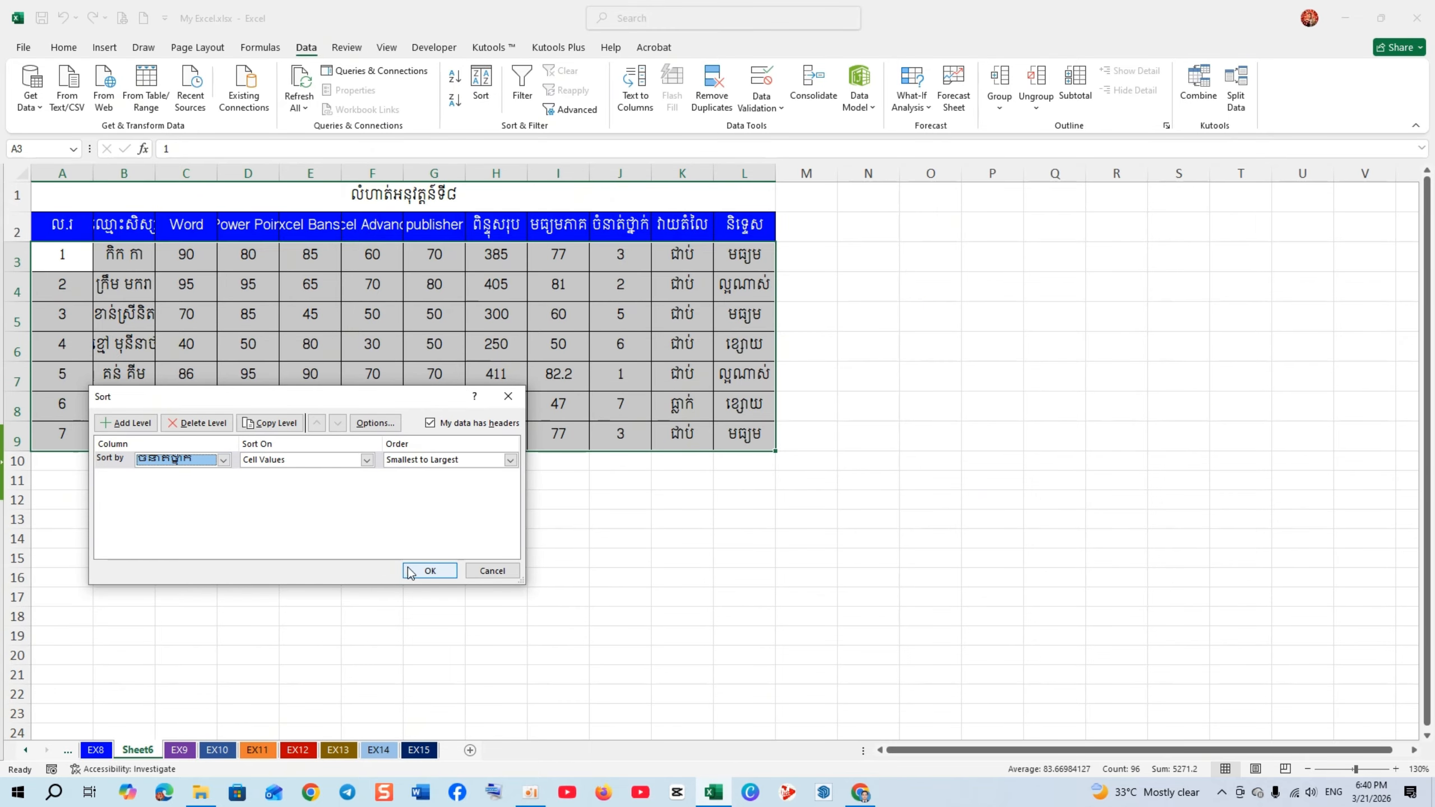
click(424, 570)
Check the order of the values in rank column J of the sorted table, down to its last row.
click(639, 376)
click(620, 409)
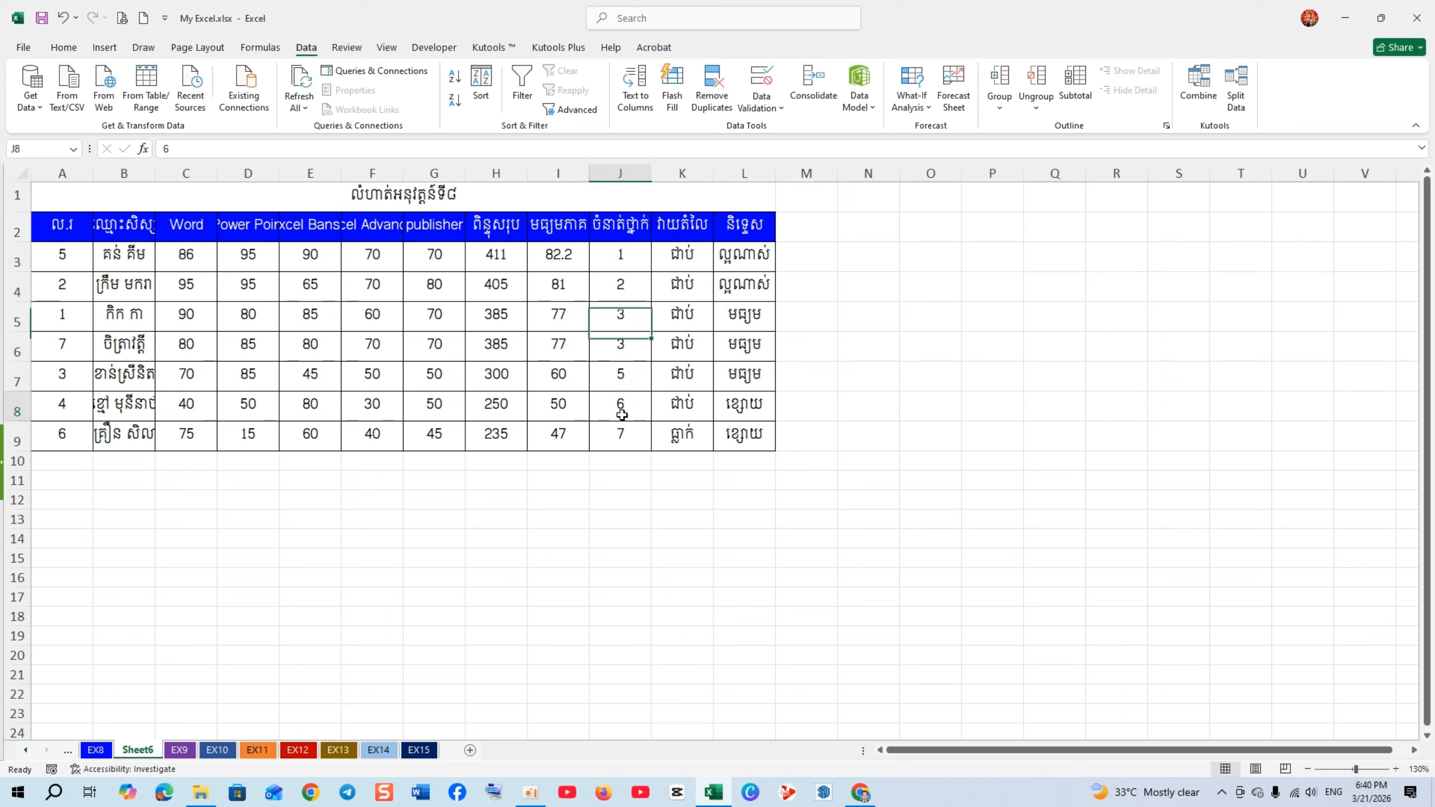
click(624, 439)
click(220, 481)
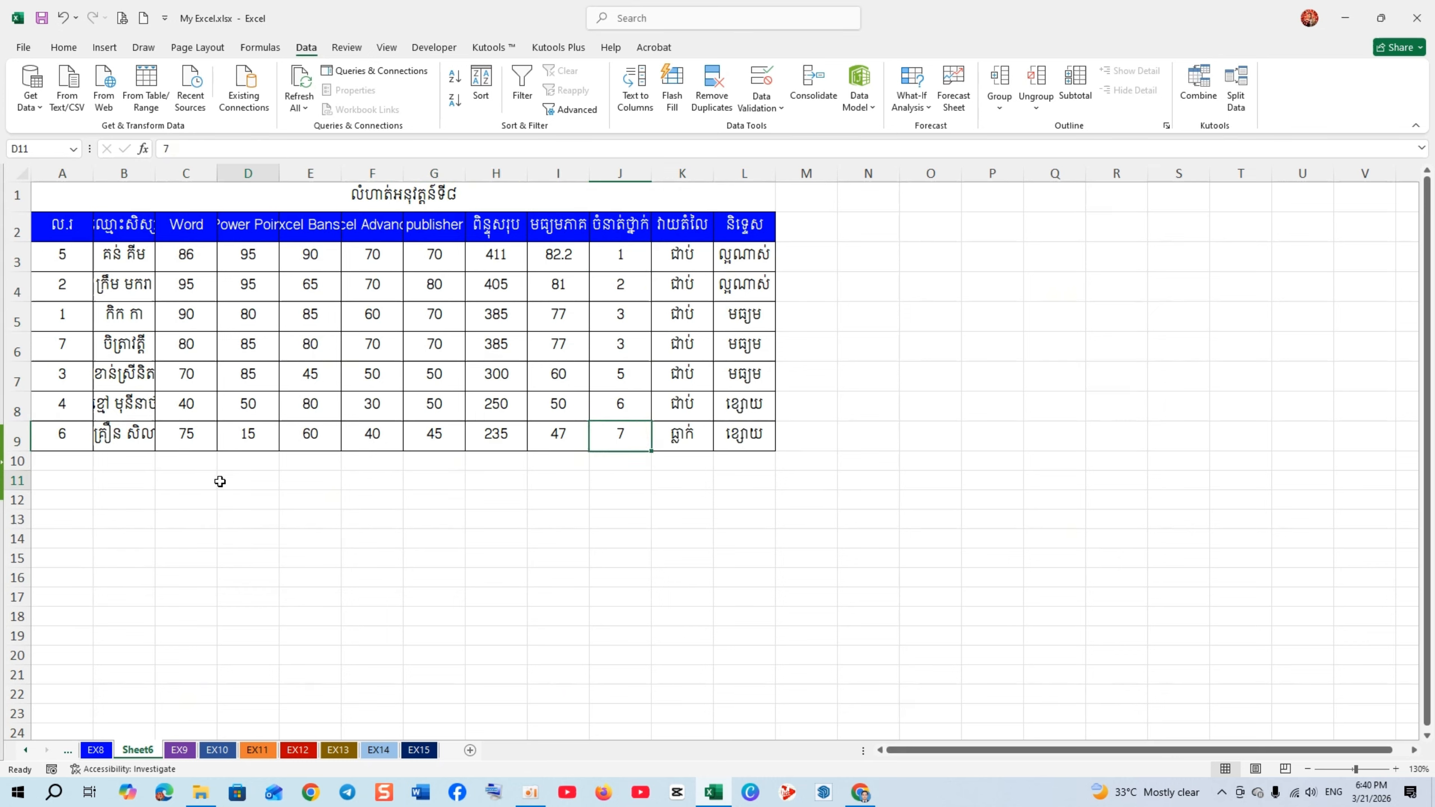
click(69, 462)
click(112, 500)
click(61, 491)
click(62, 462)
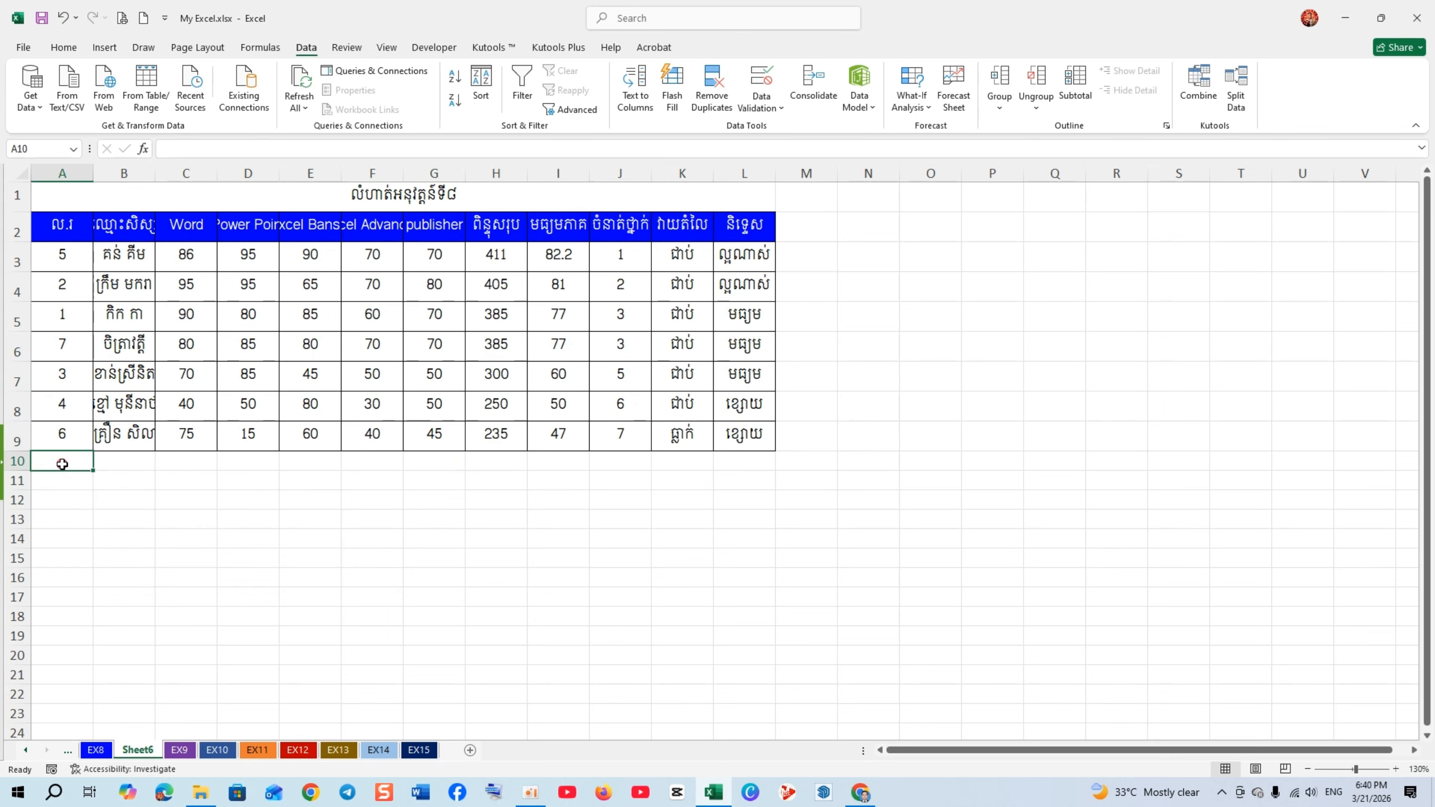
click(74, 482)
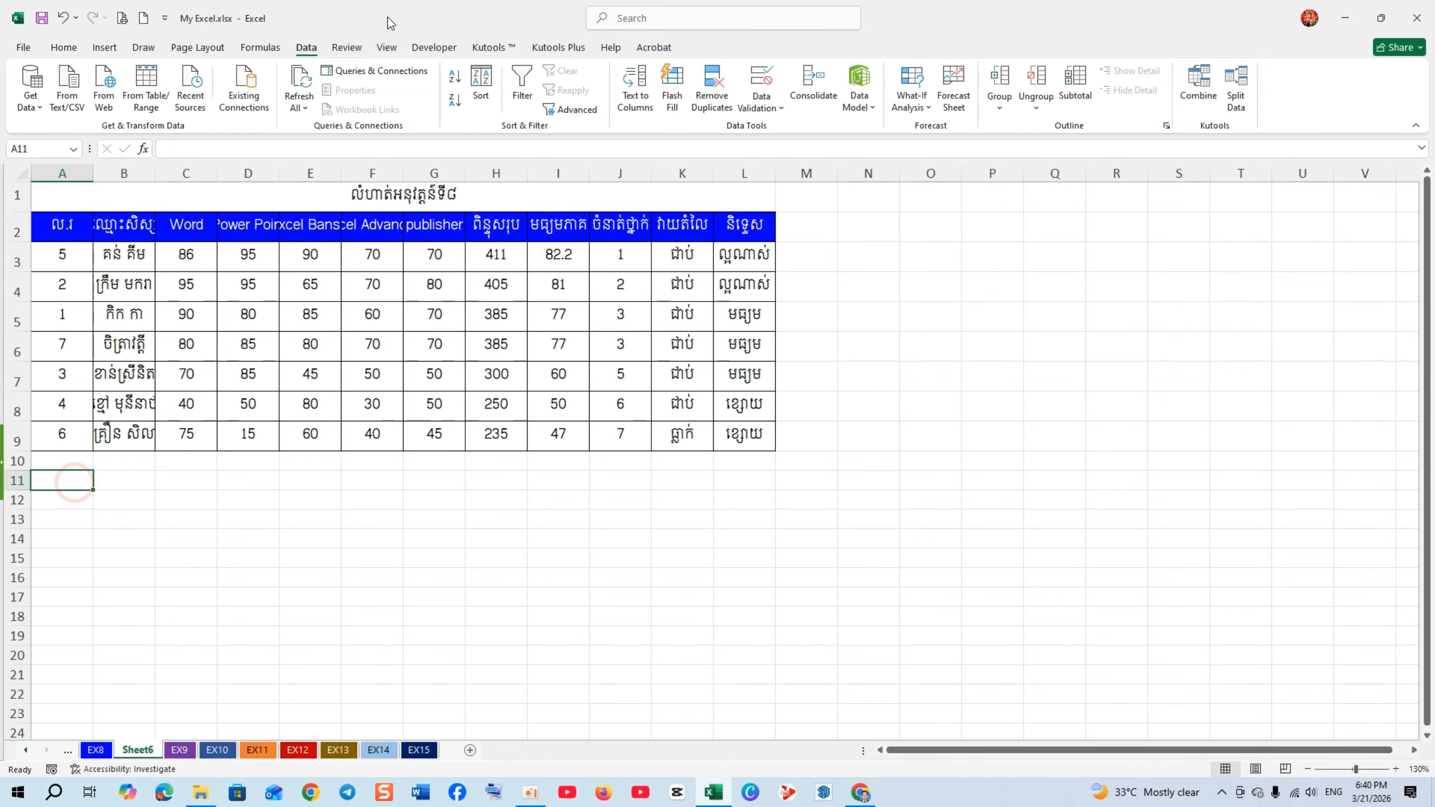
Undo the last sort of the pasted table.
click(62, 19)
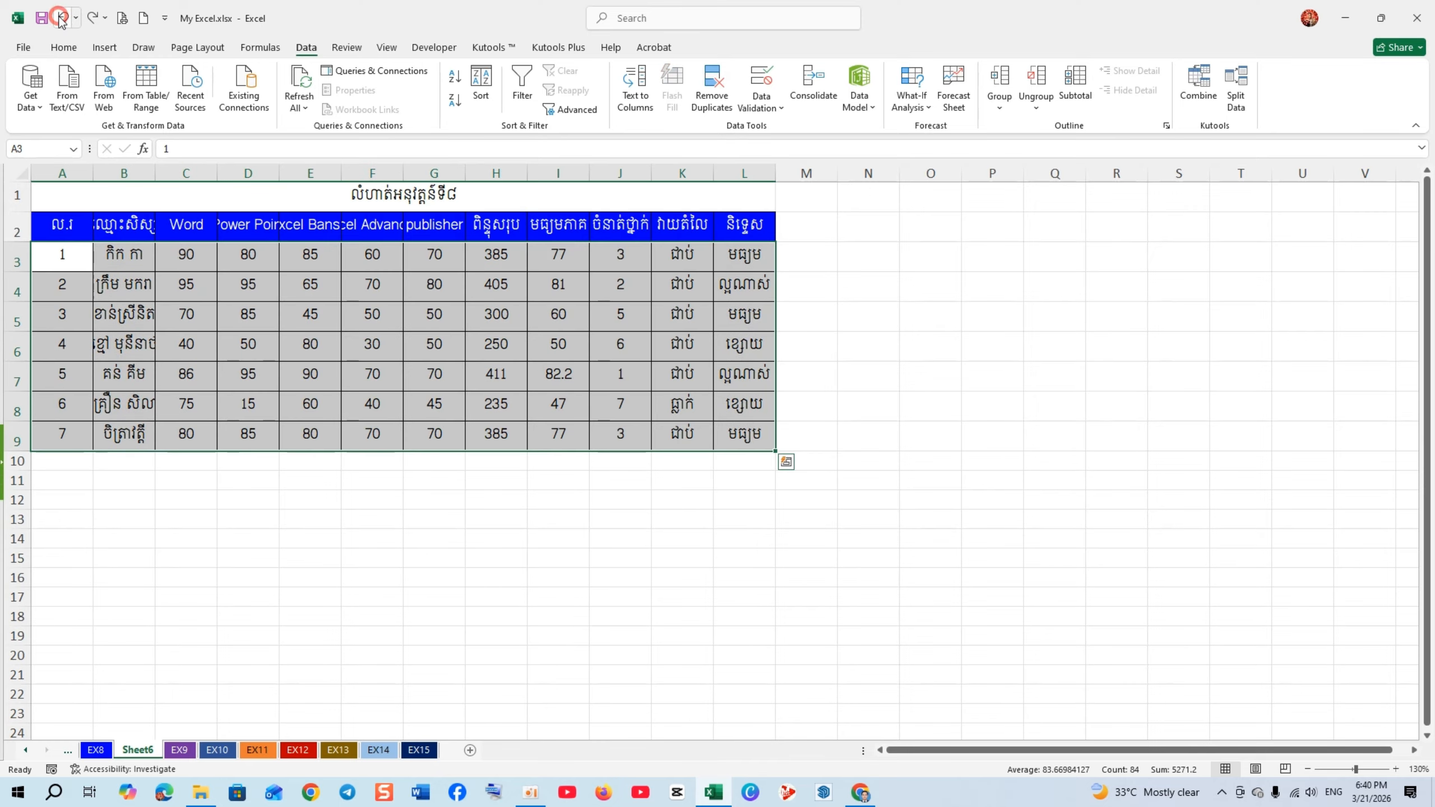
click(426, 339)
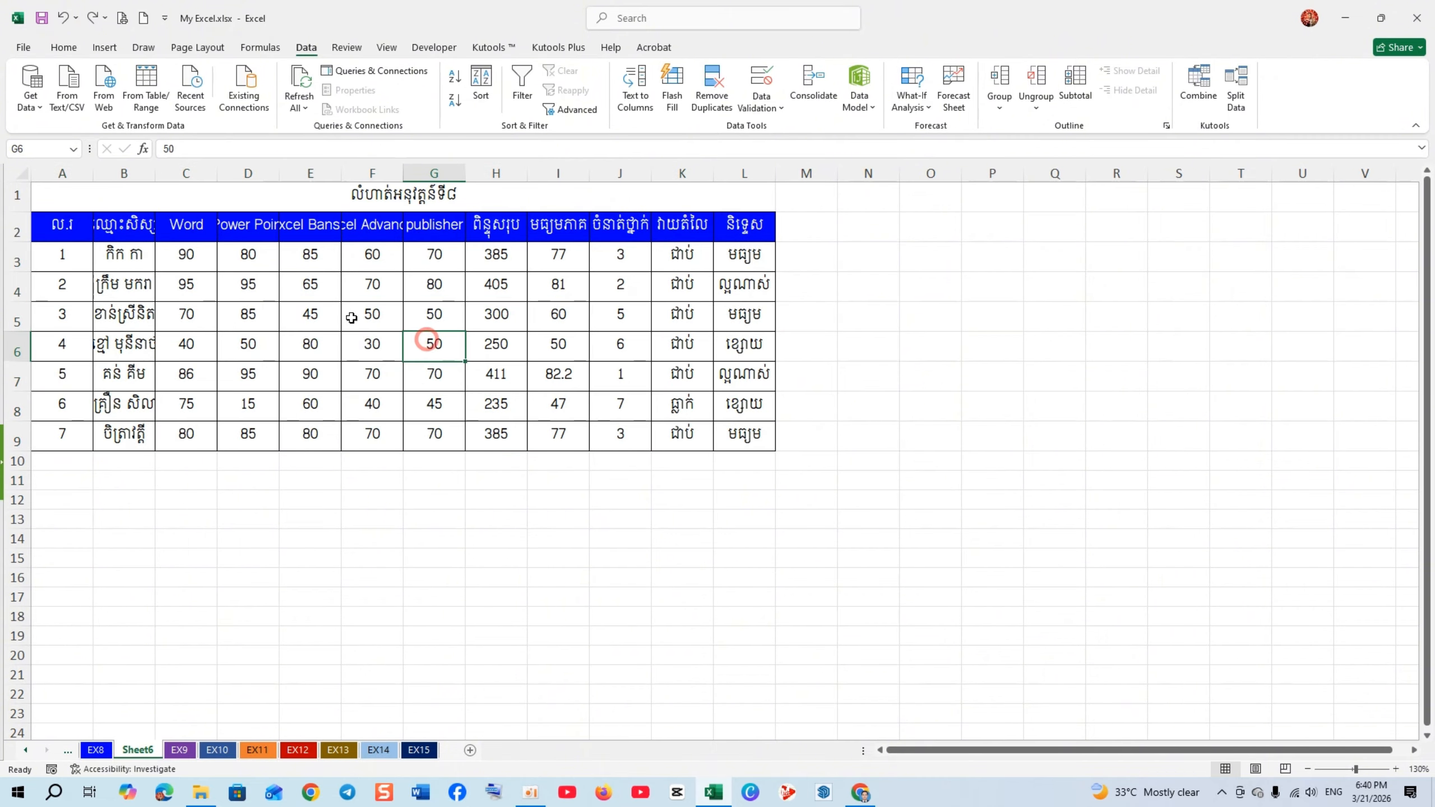
Convert the range A2:L9 into a table, using its first row as headers.
click(74, 259)
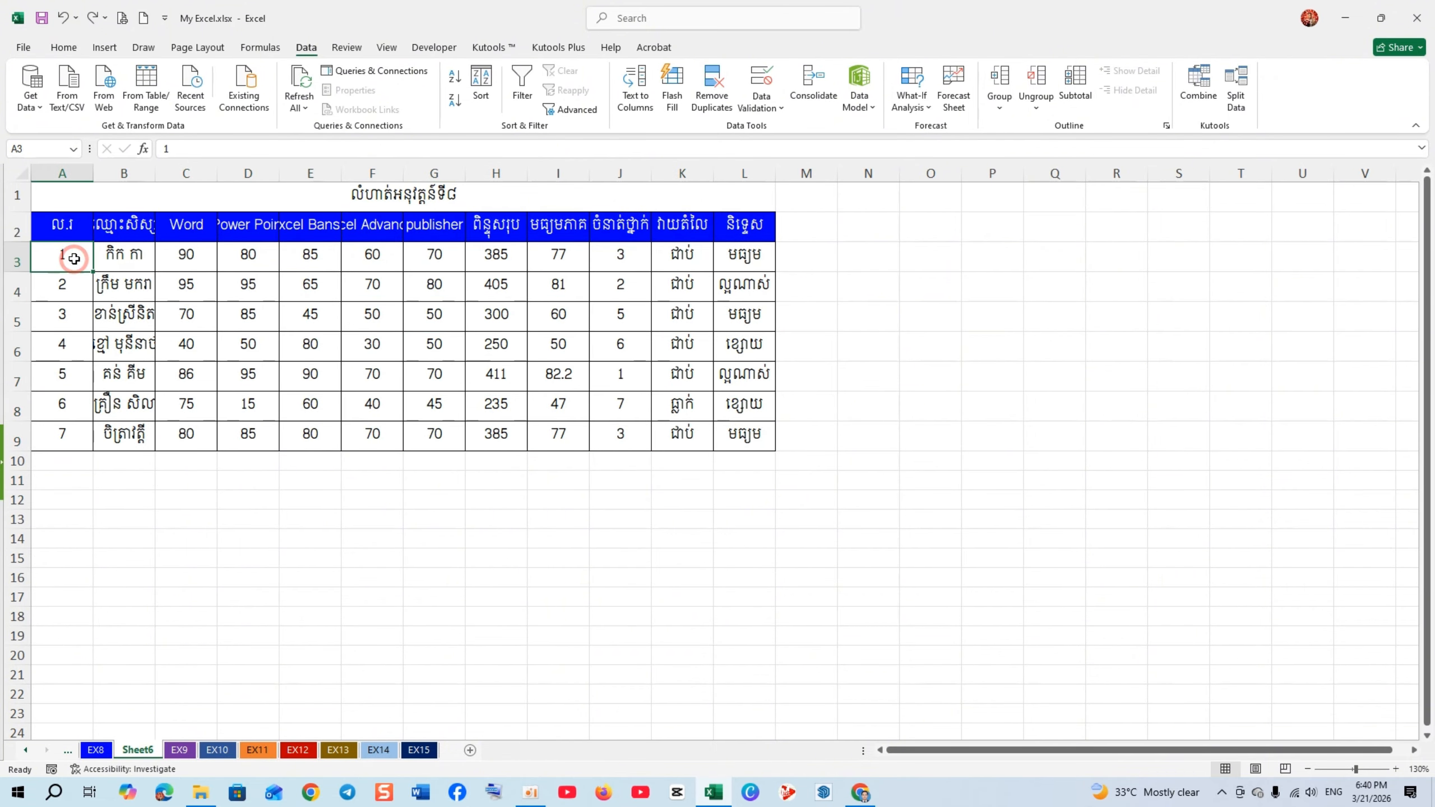
drag(75, 234, 755, 433)
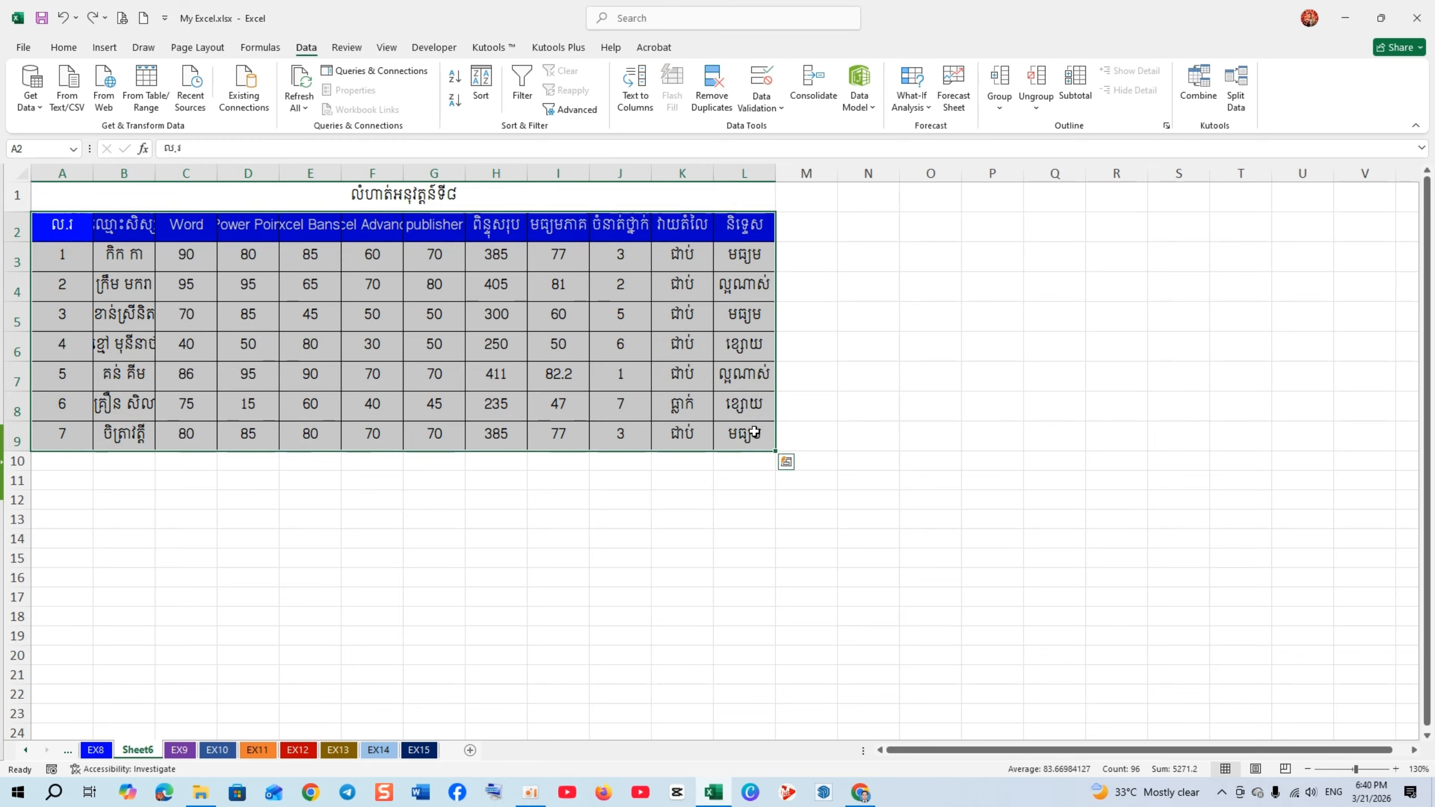
key(ctrl+t)
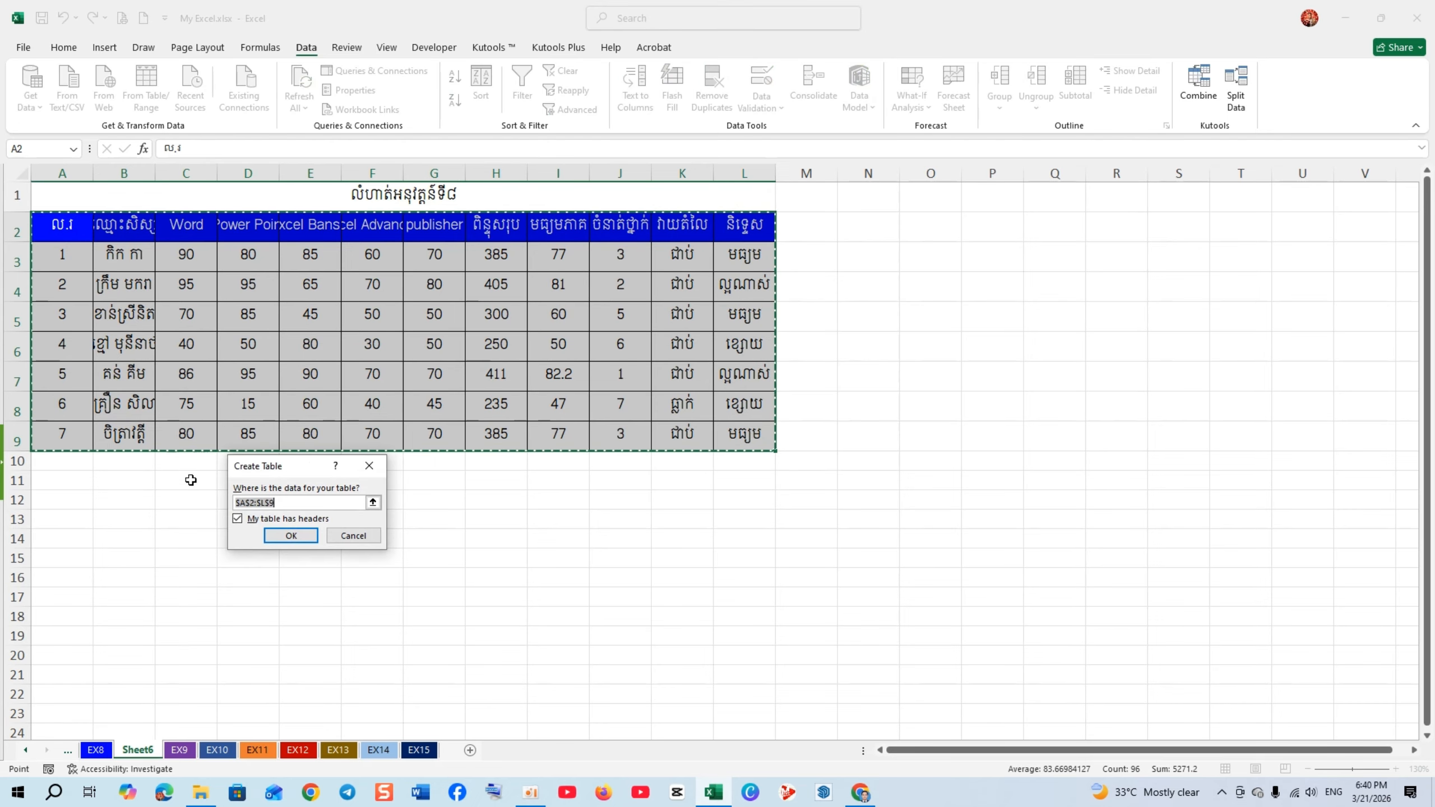
click(291, 535)
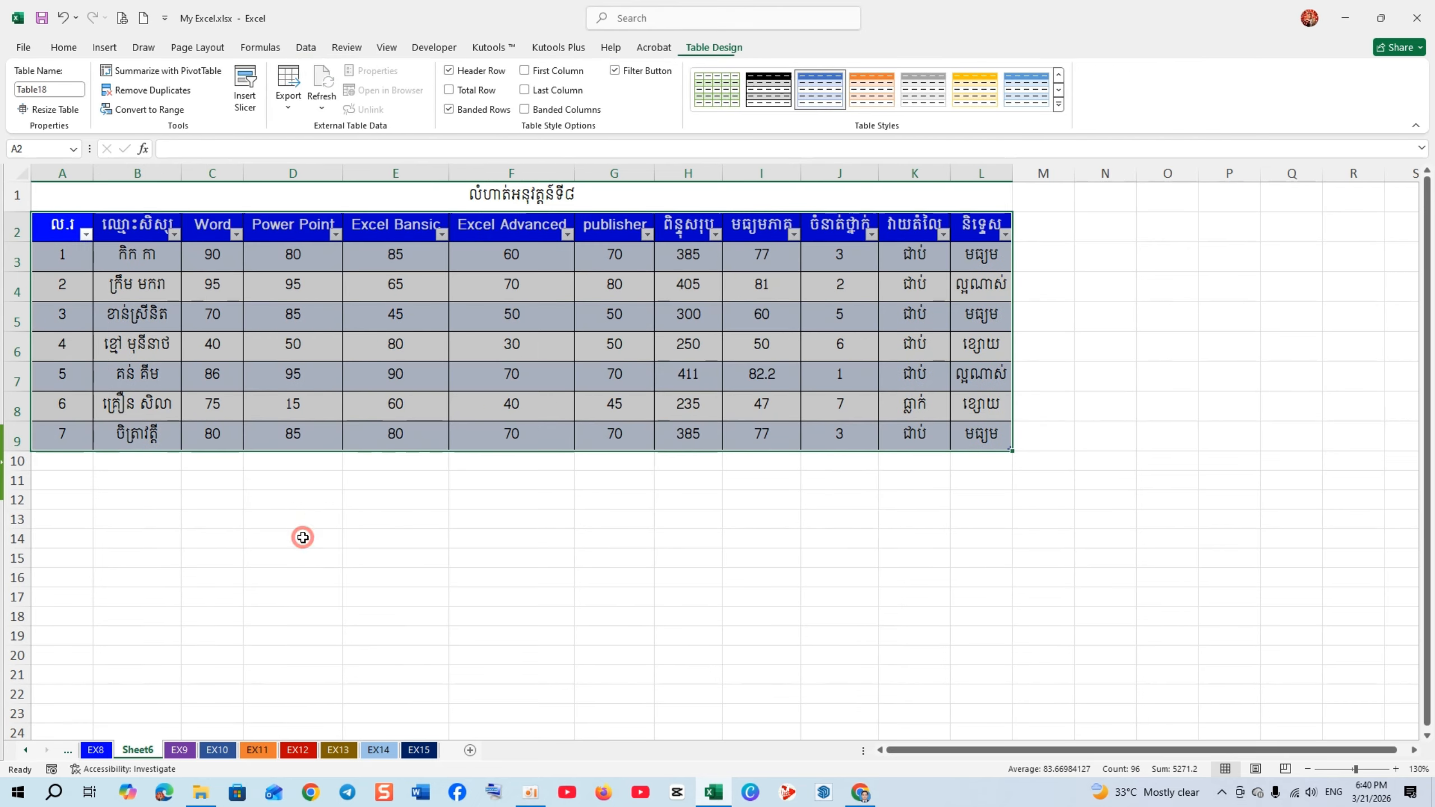
click(648, 522)
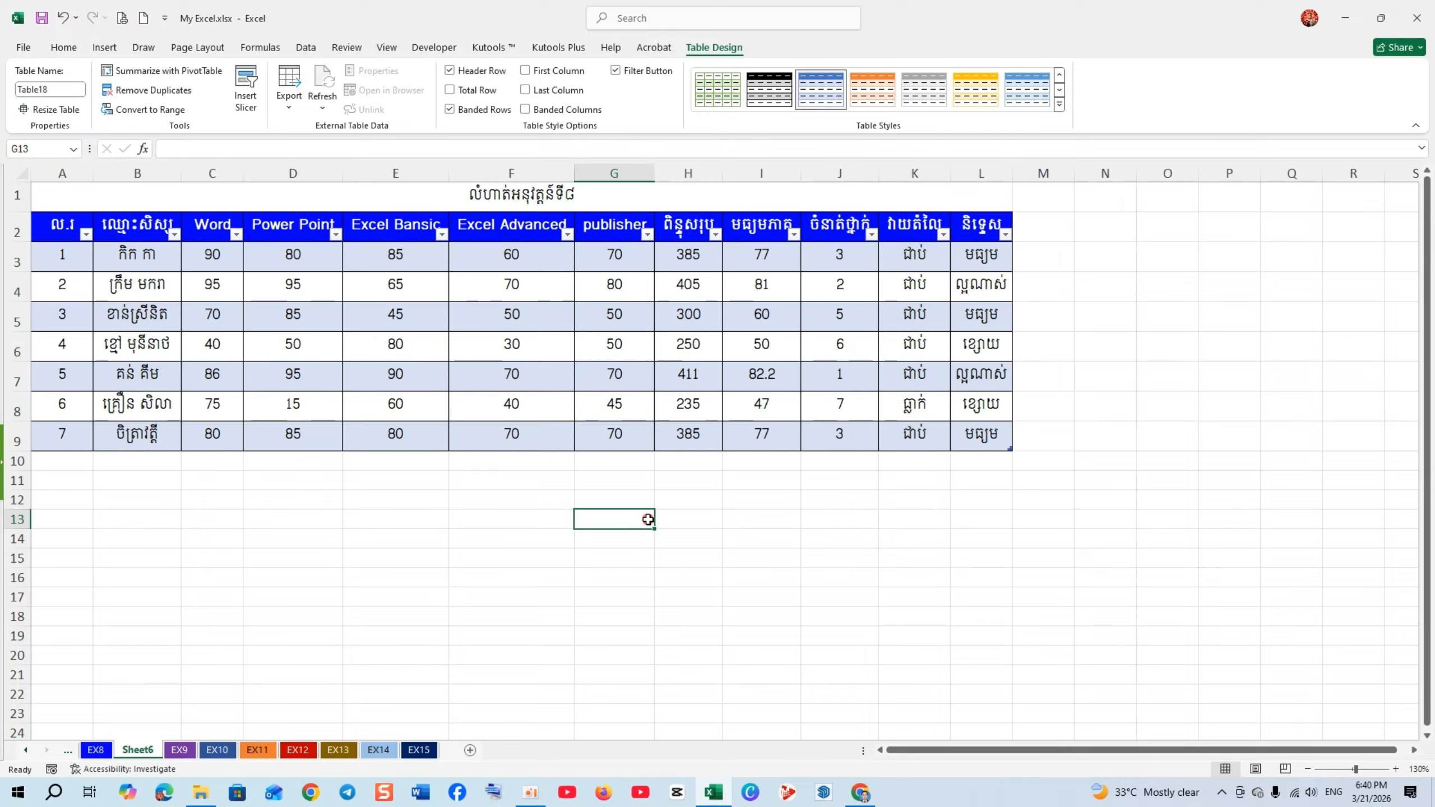
click(465, 388)
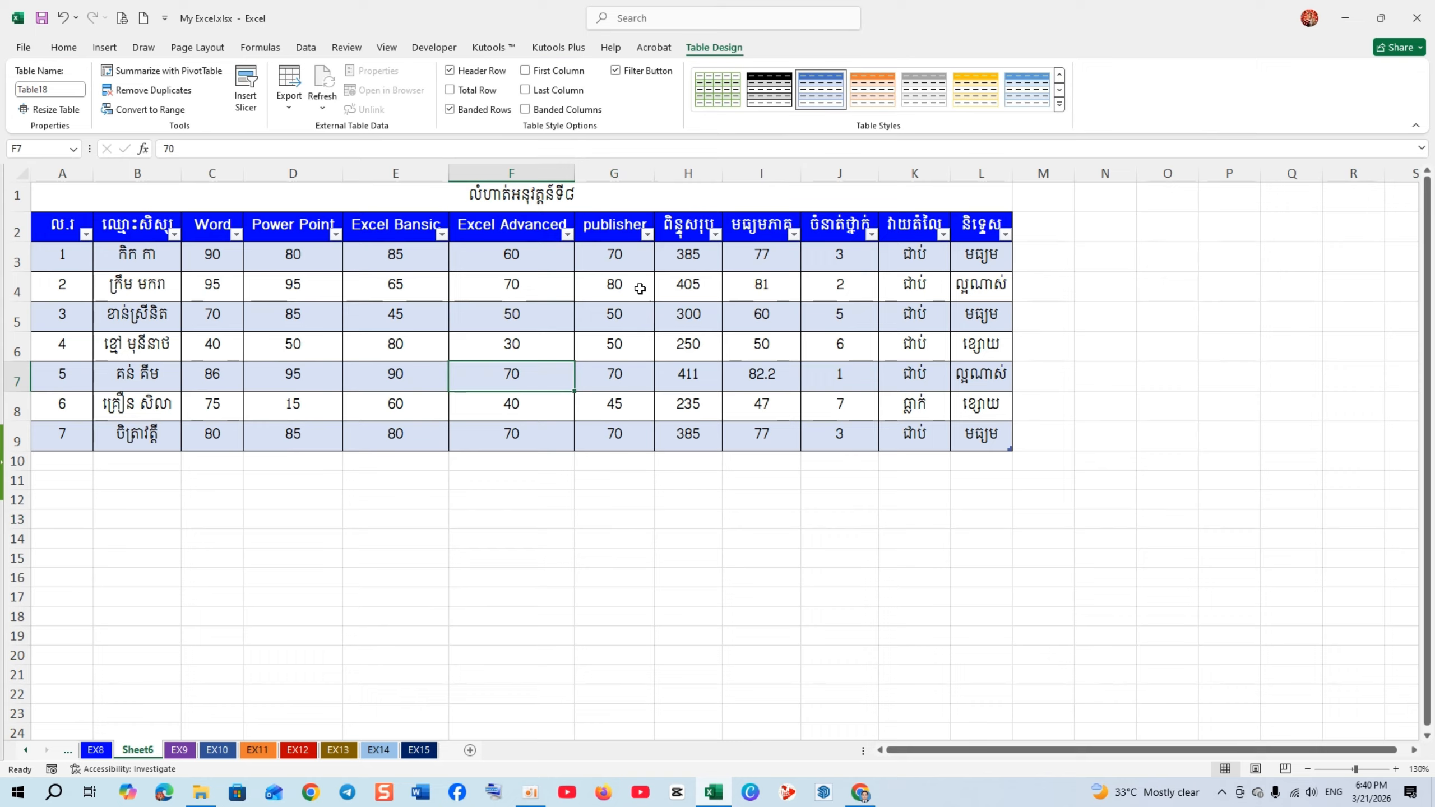
click(293, 436)
Enter =SORT(Table18,10,1) in cell A12 to list the table's rows by the tenth column in ascending order.
click(62, 495)
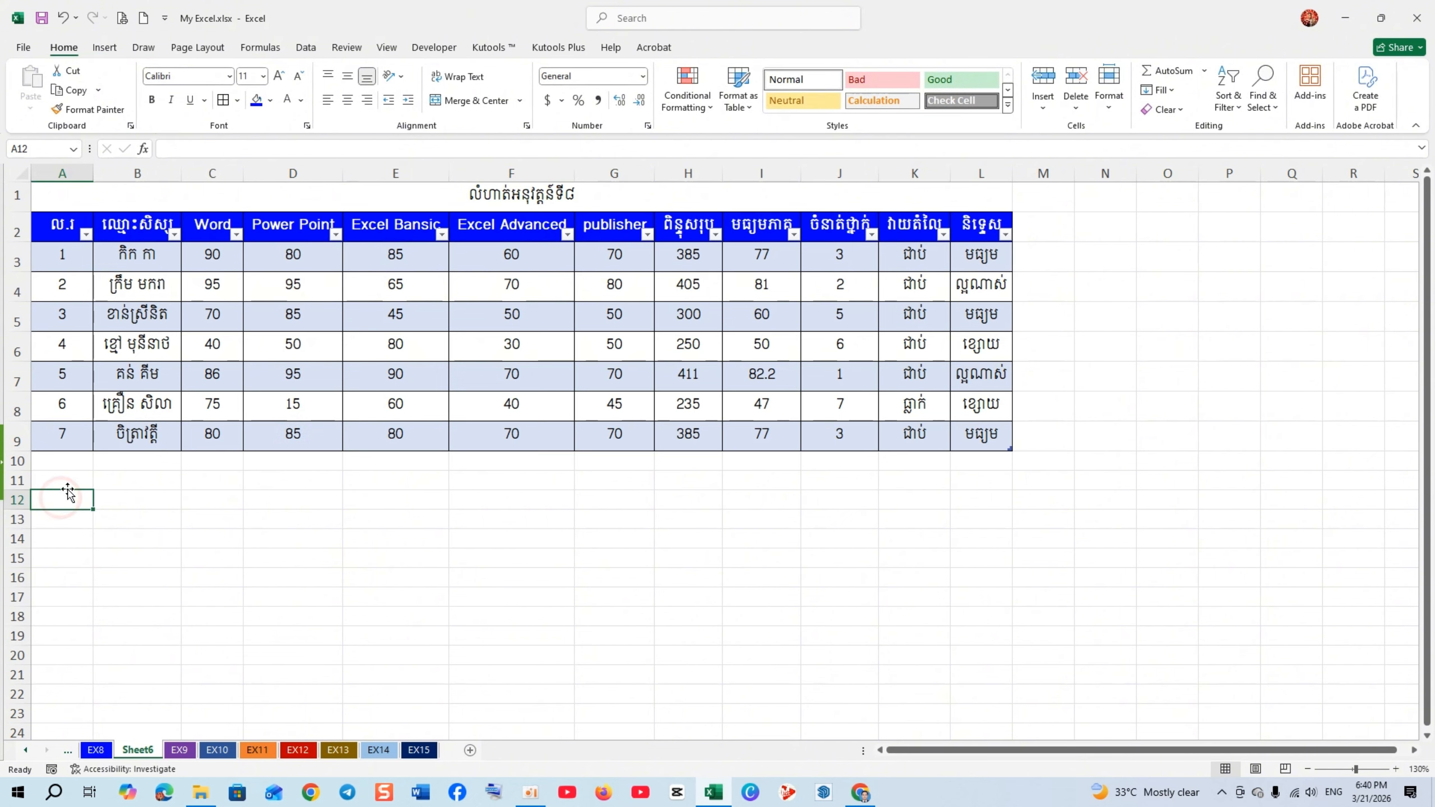
click(67, 486)
click(67, 501)
text(=)
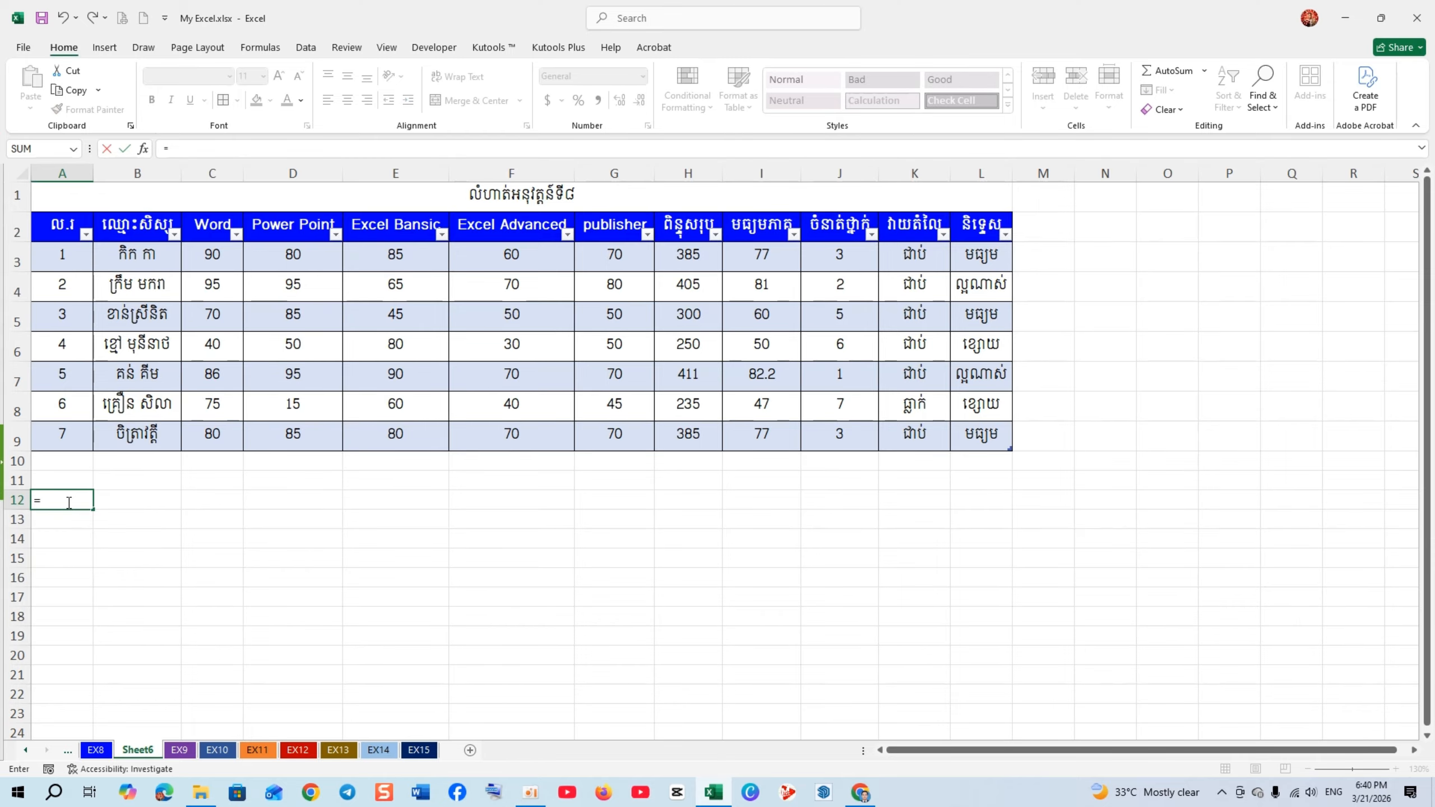
text(so)
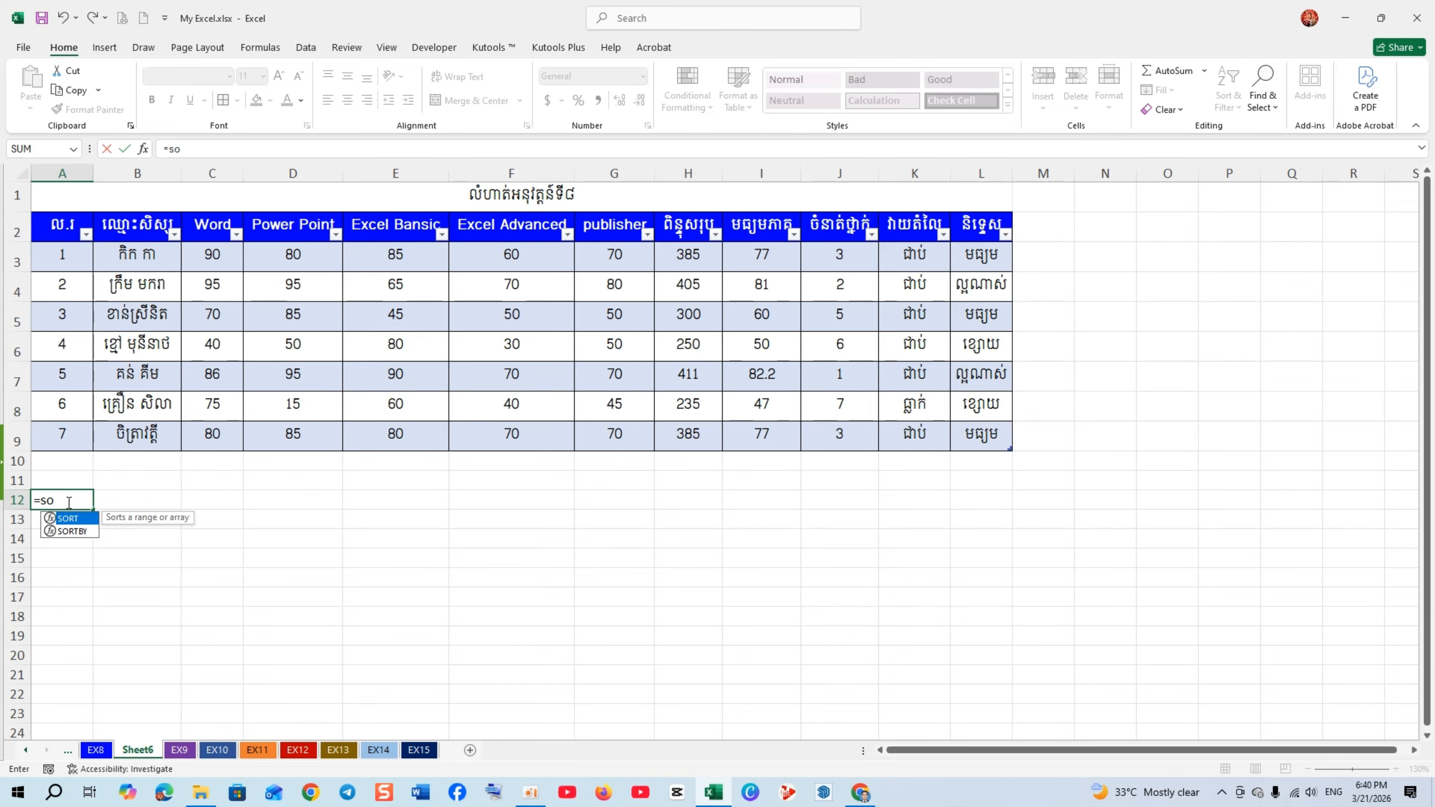
double_click(67, 518)
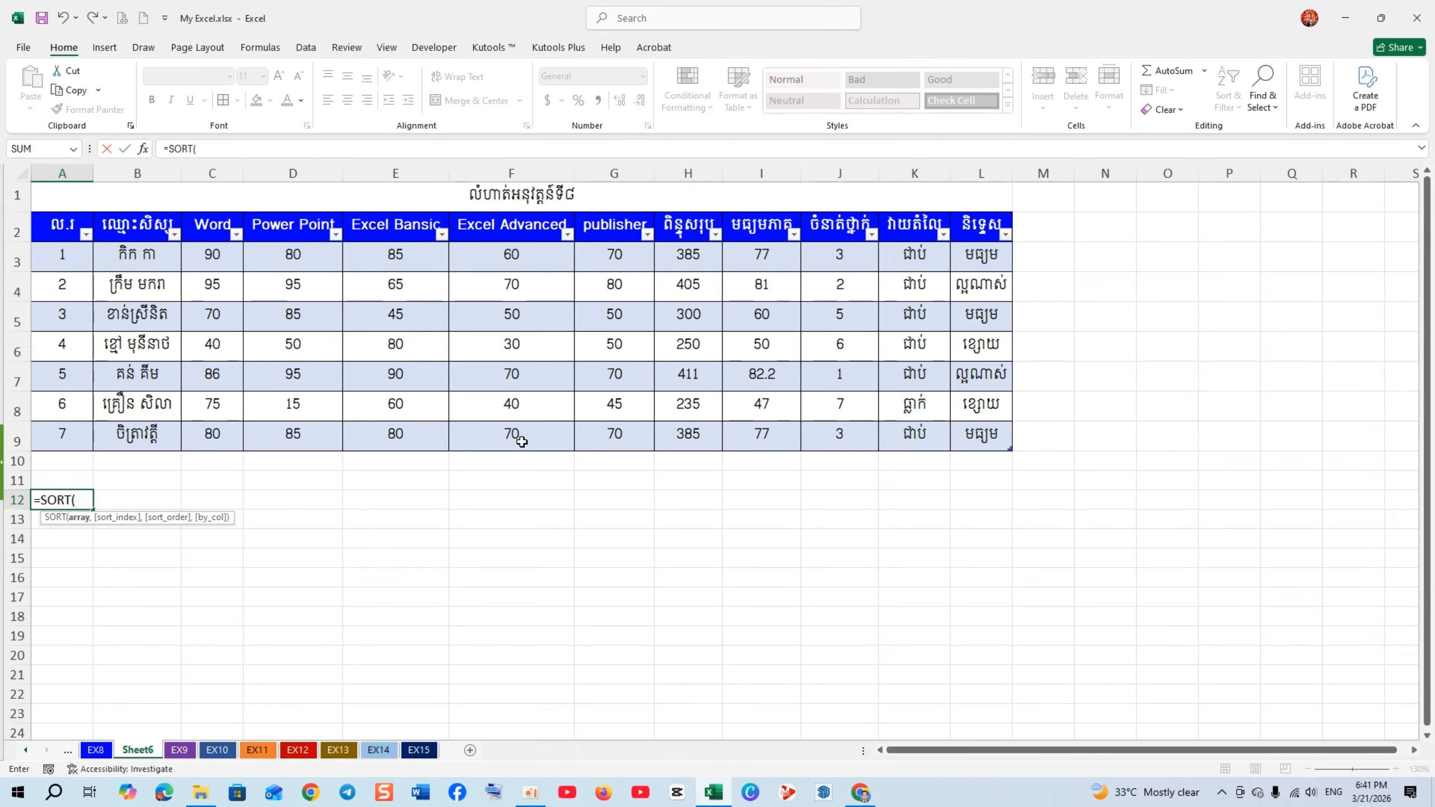
drag(87, 271, 983, 422)
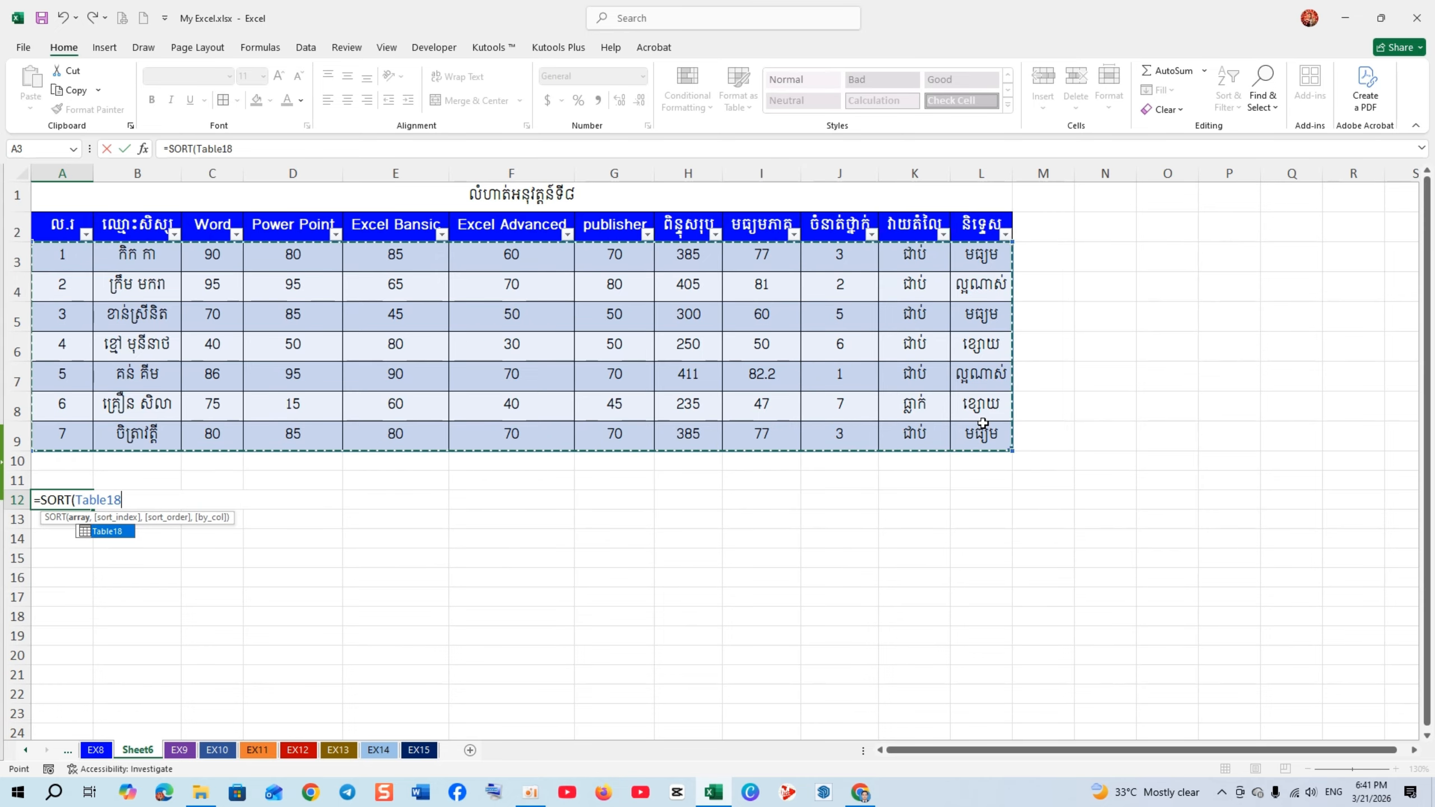
text(,10)
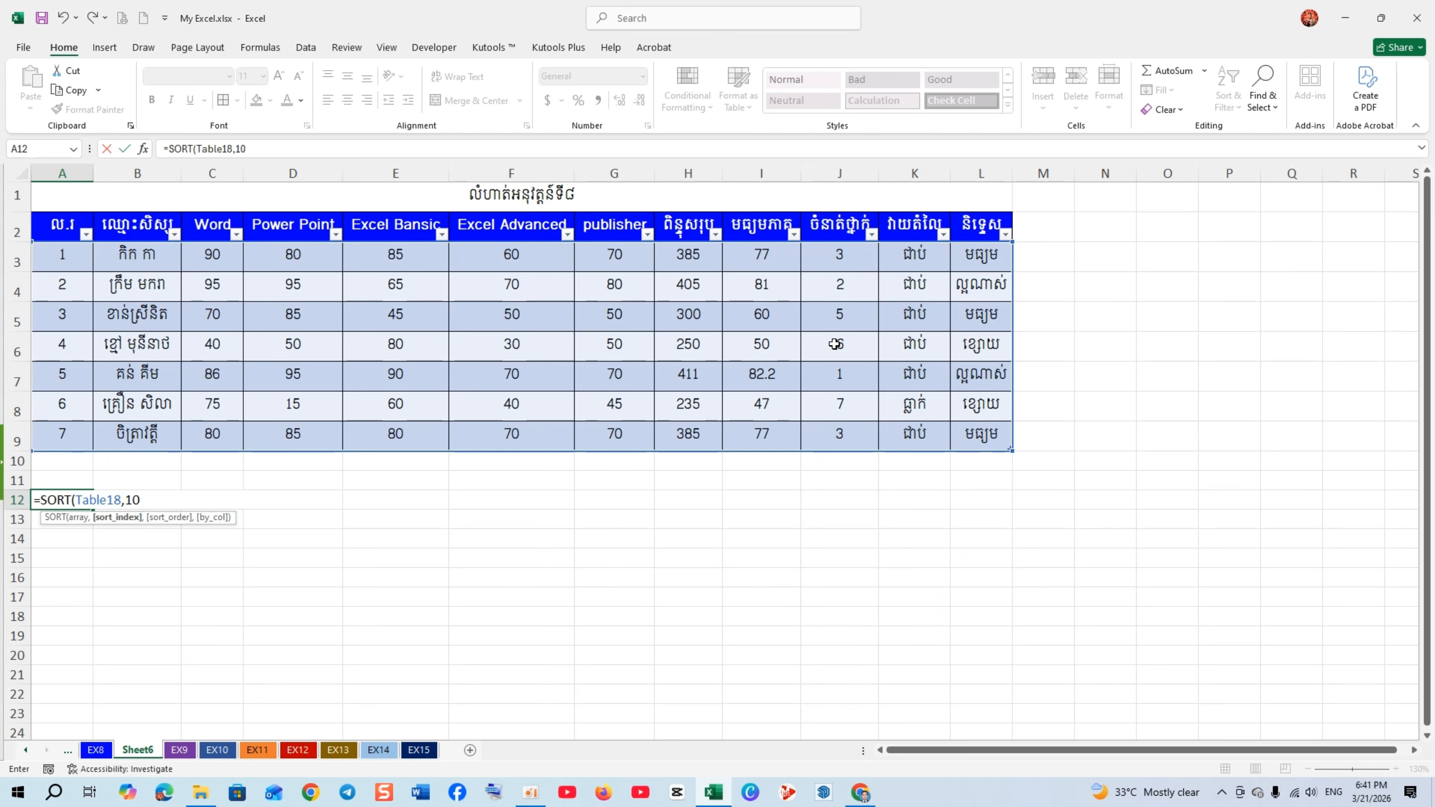
text(,)
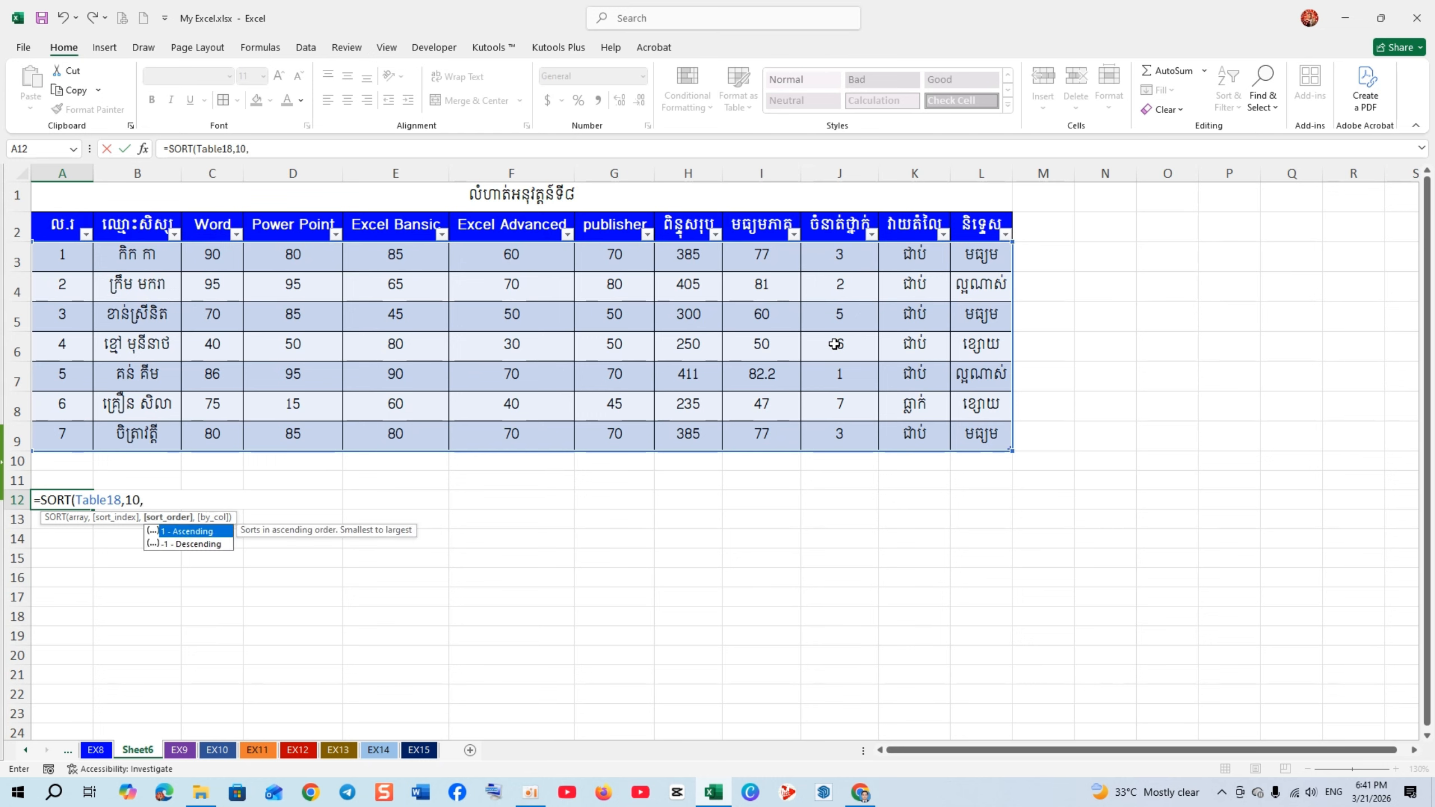
double_click(208, 534)
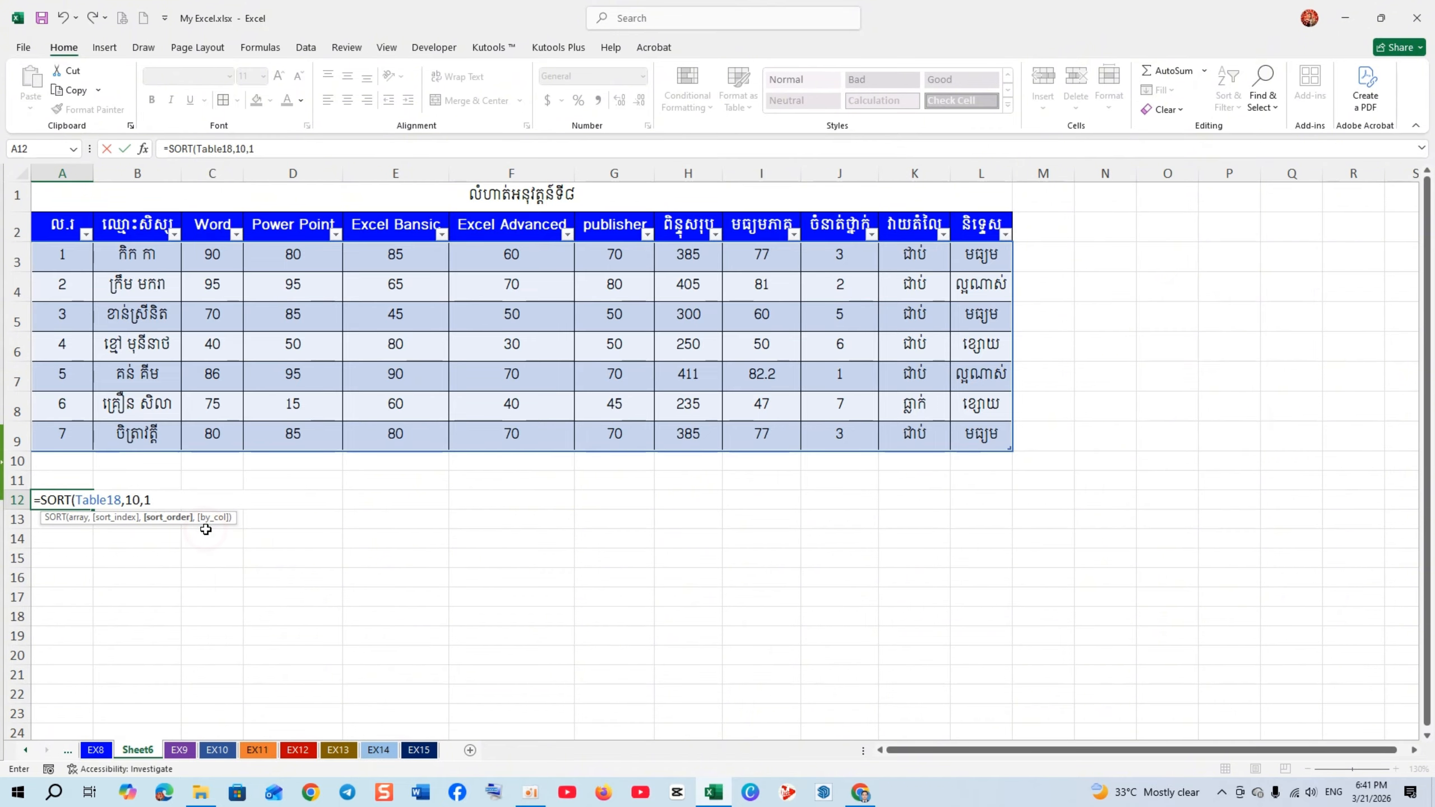
text())
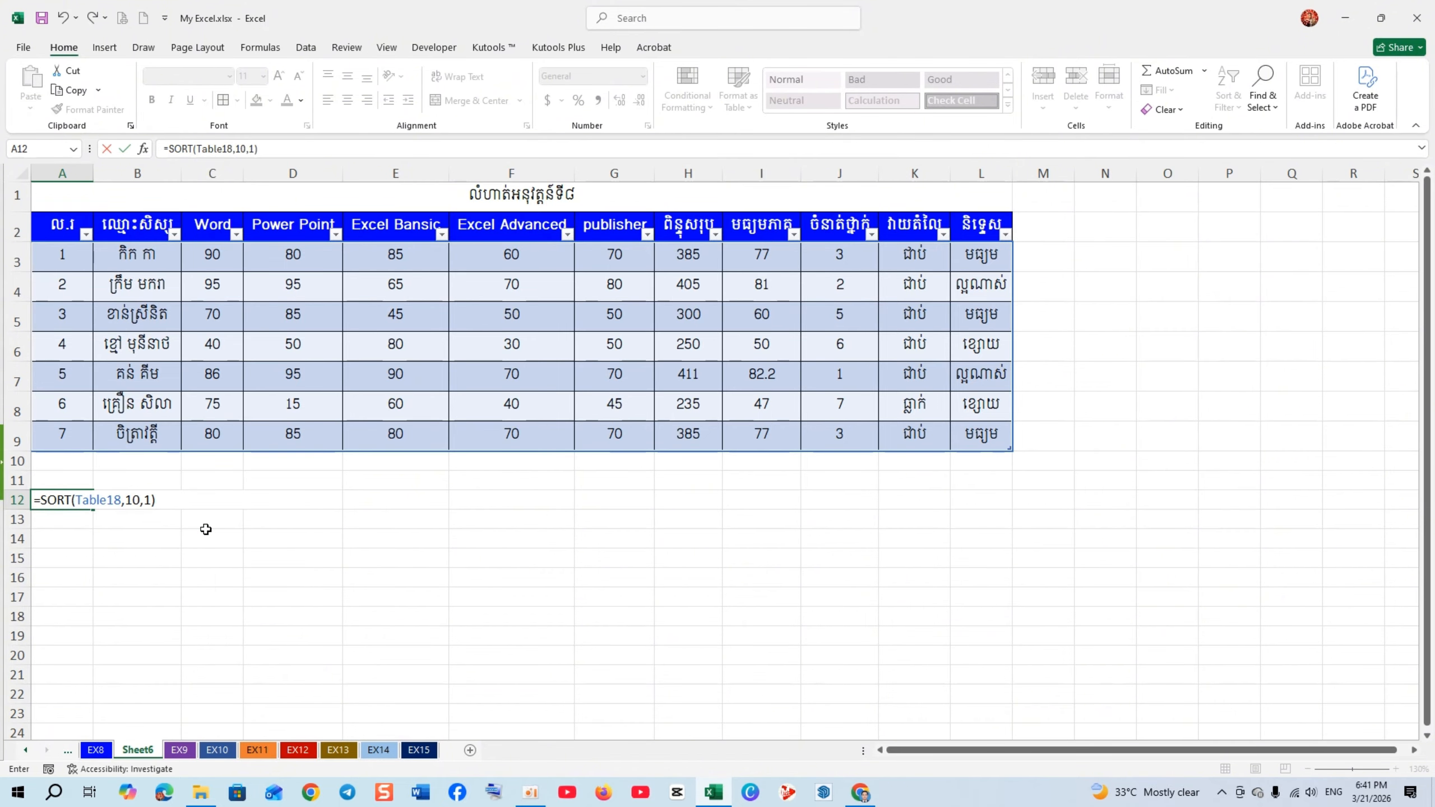
key(Return)
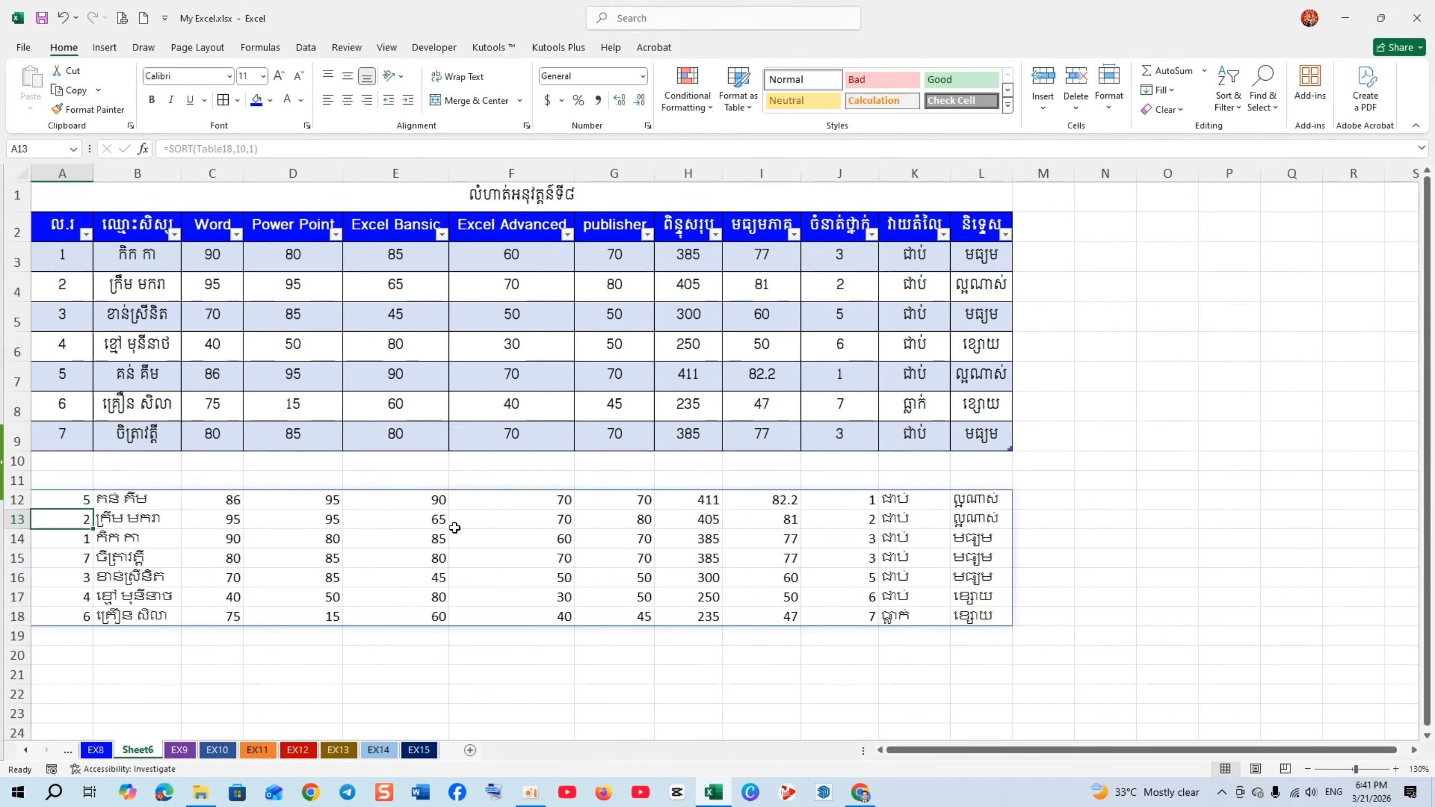
click(469, 559)
click(829, 578)
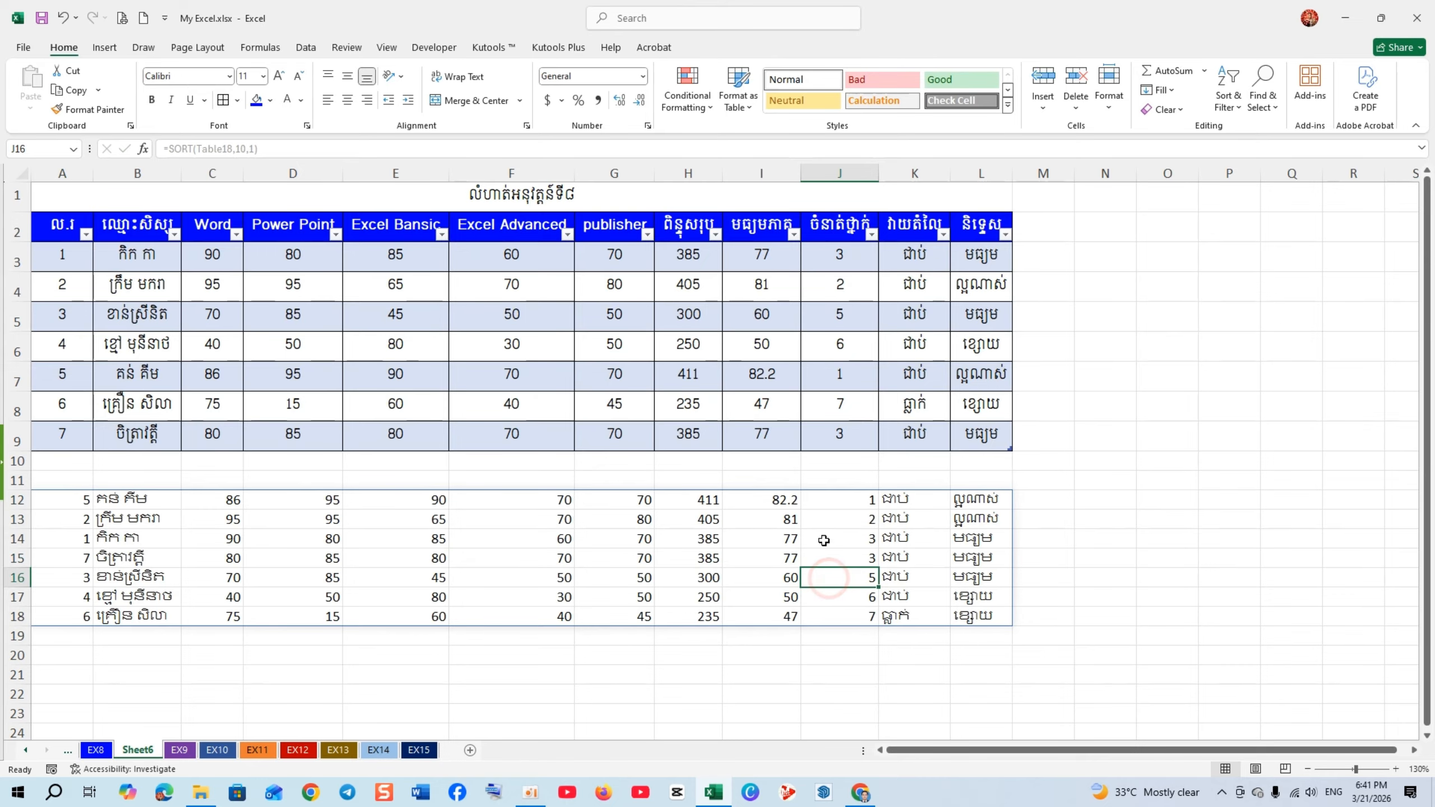
Add a new row directly below the table's last record, with number 8 in A10 and a student name in B10.
click(65, 459)
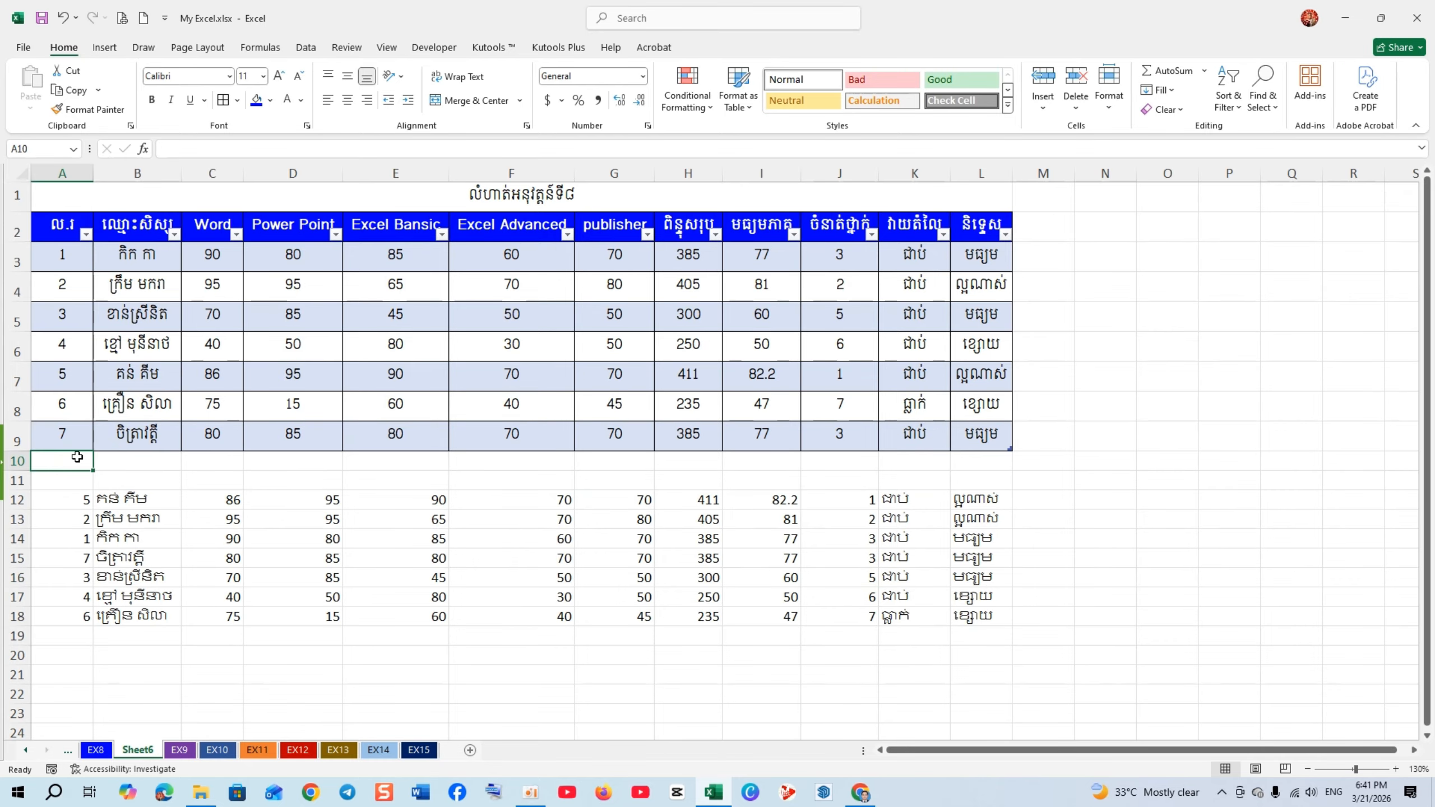
text(8)
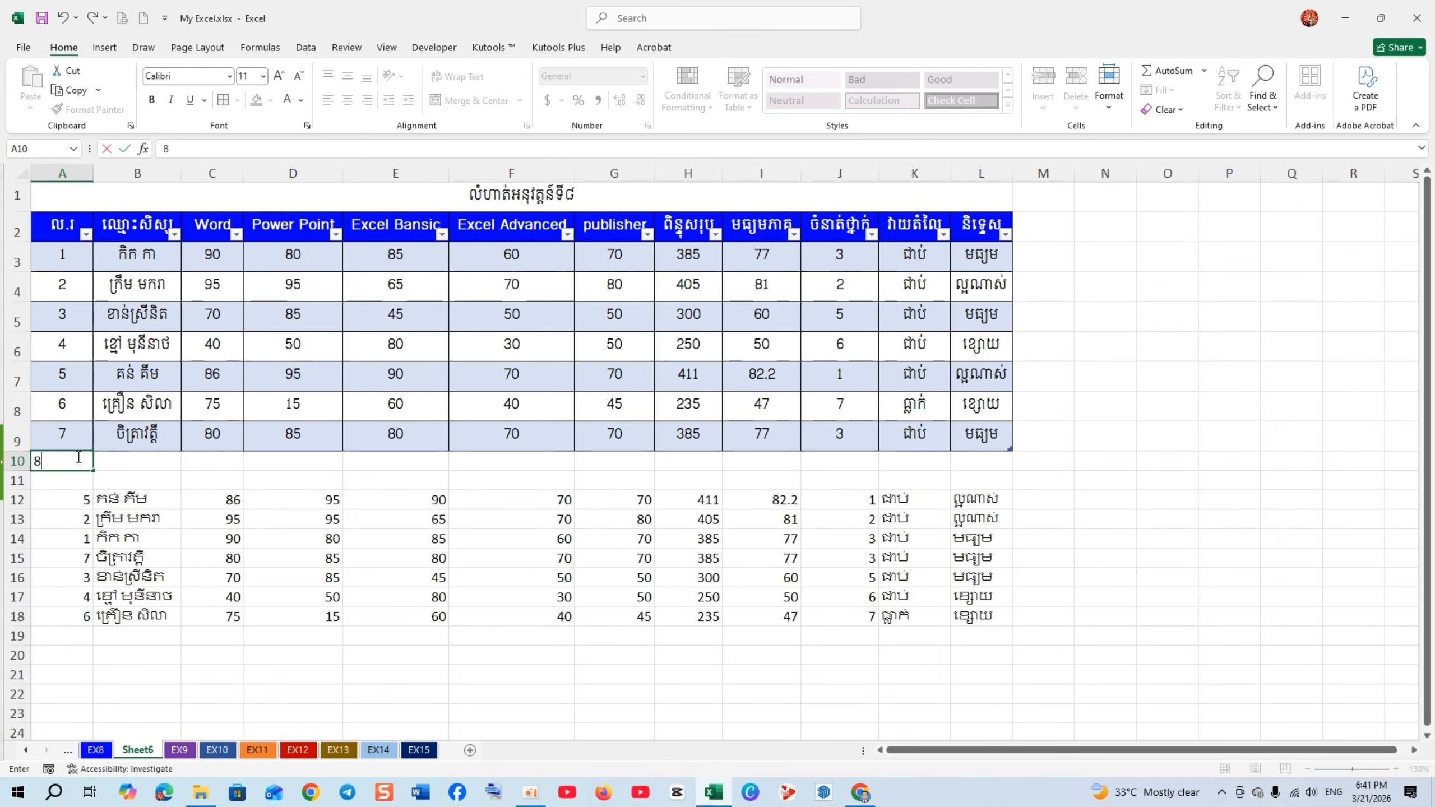
key(Return)
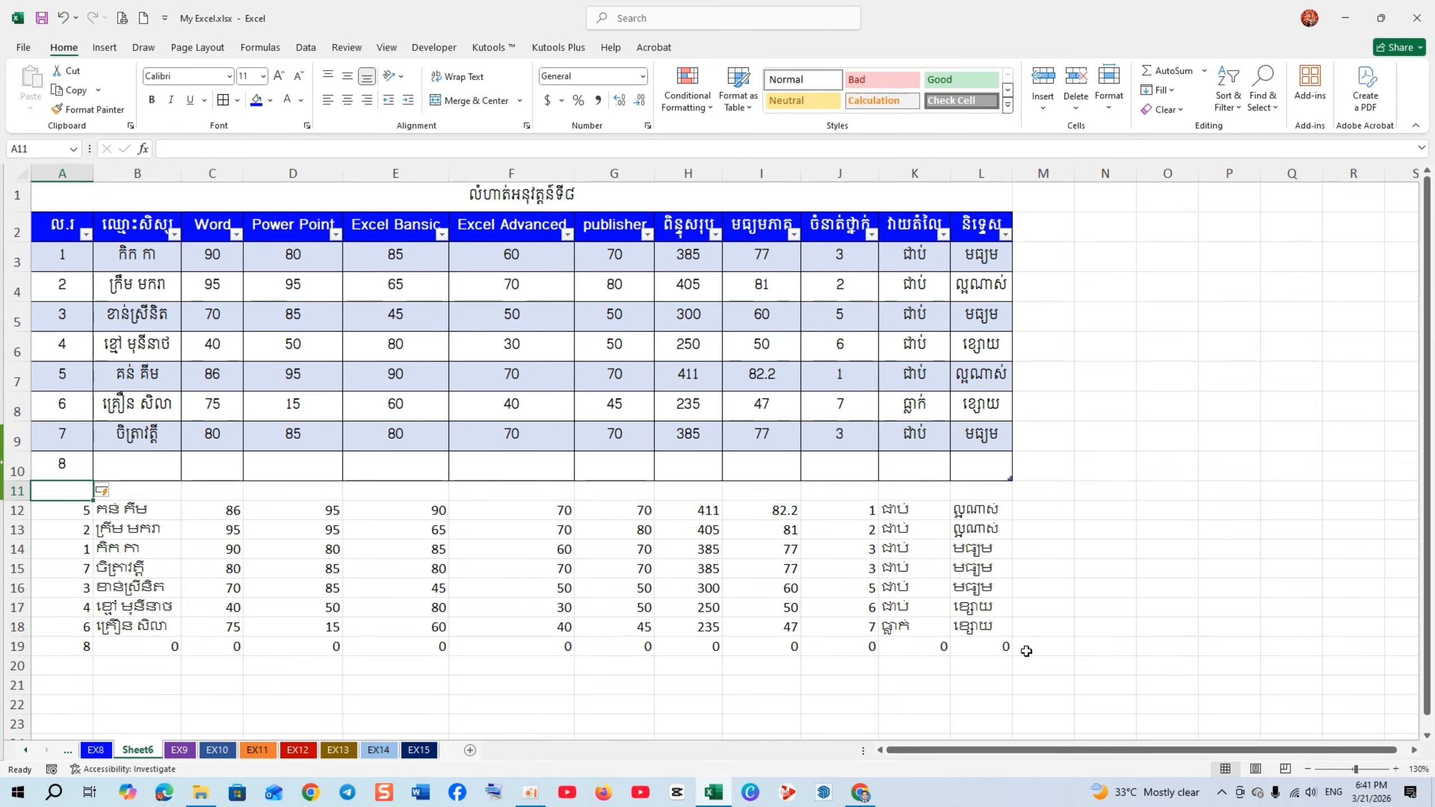
click(215, 464)
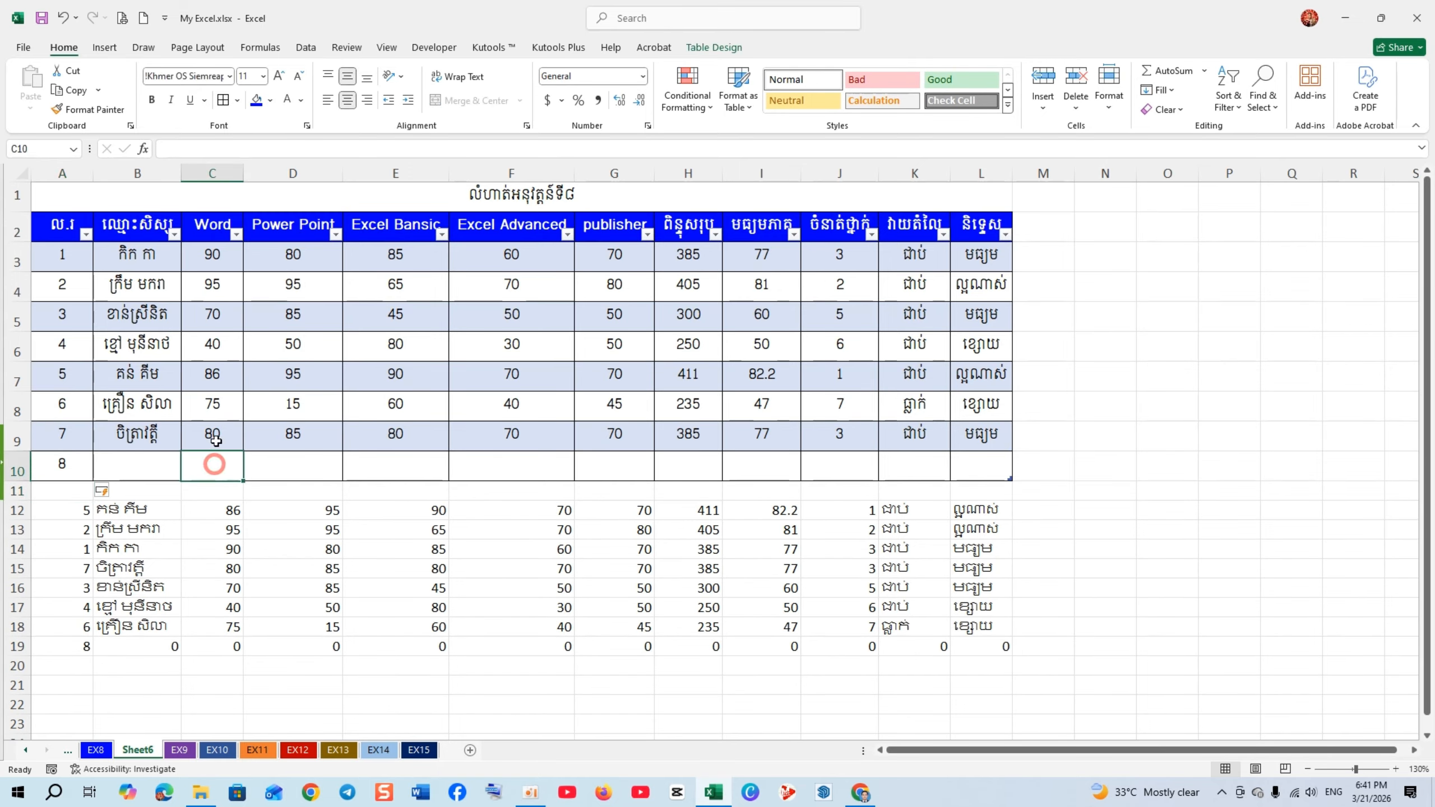
click(209, 438)
click(209, 475)
click(151, 470)
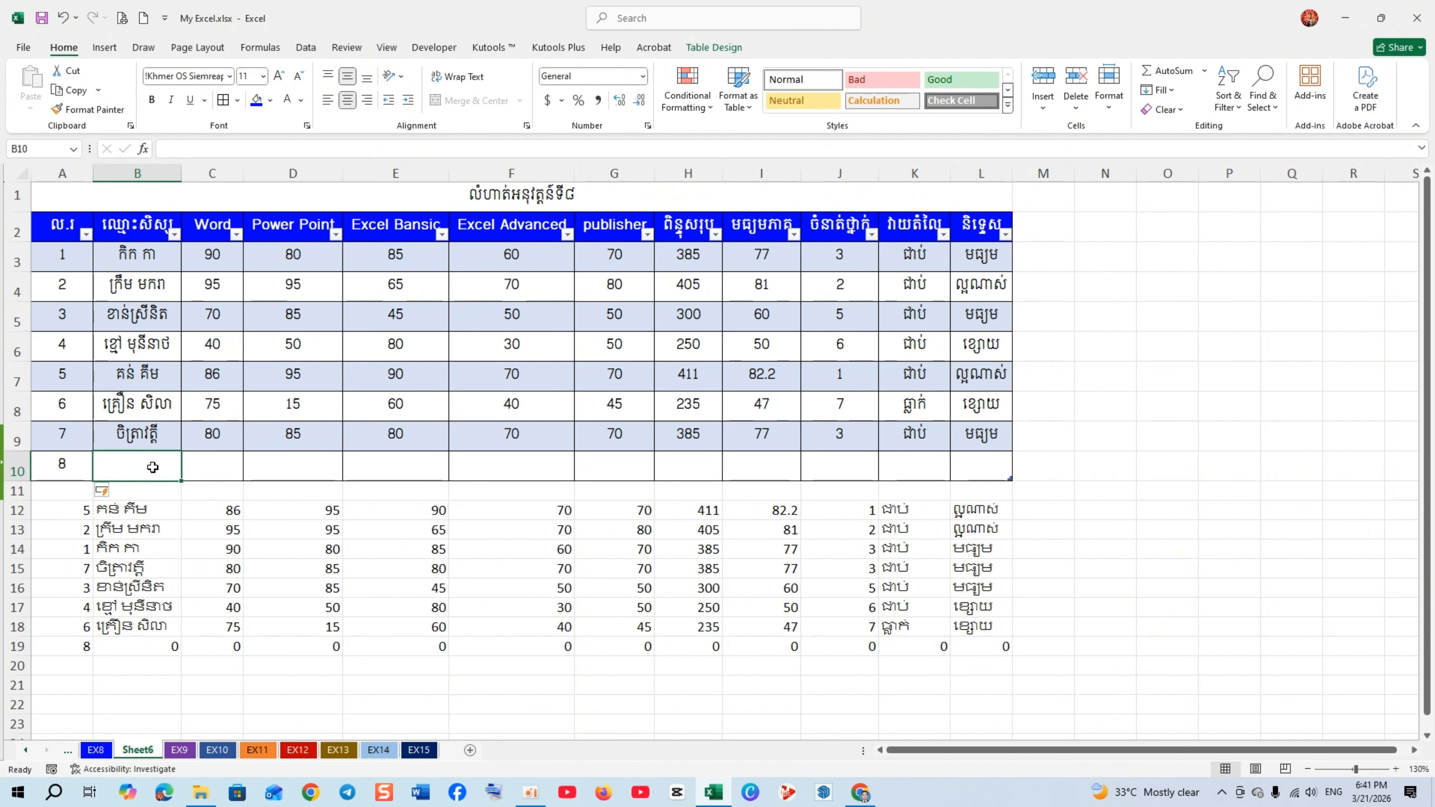
text(ហហ)
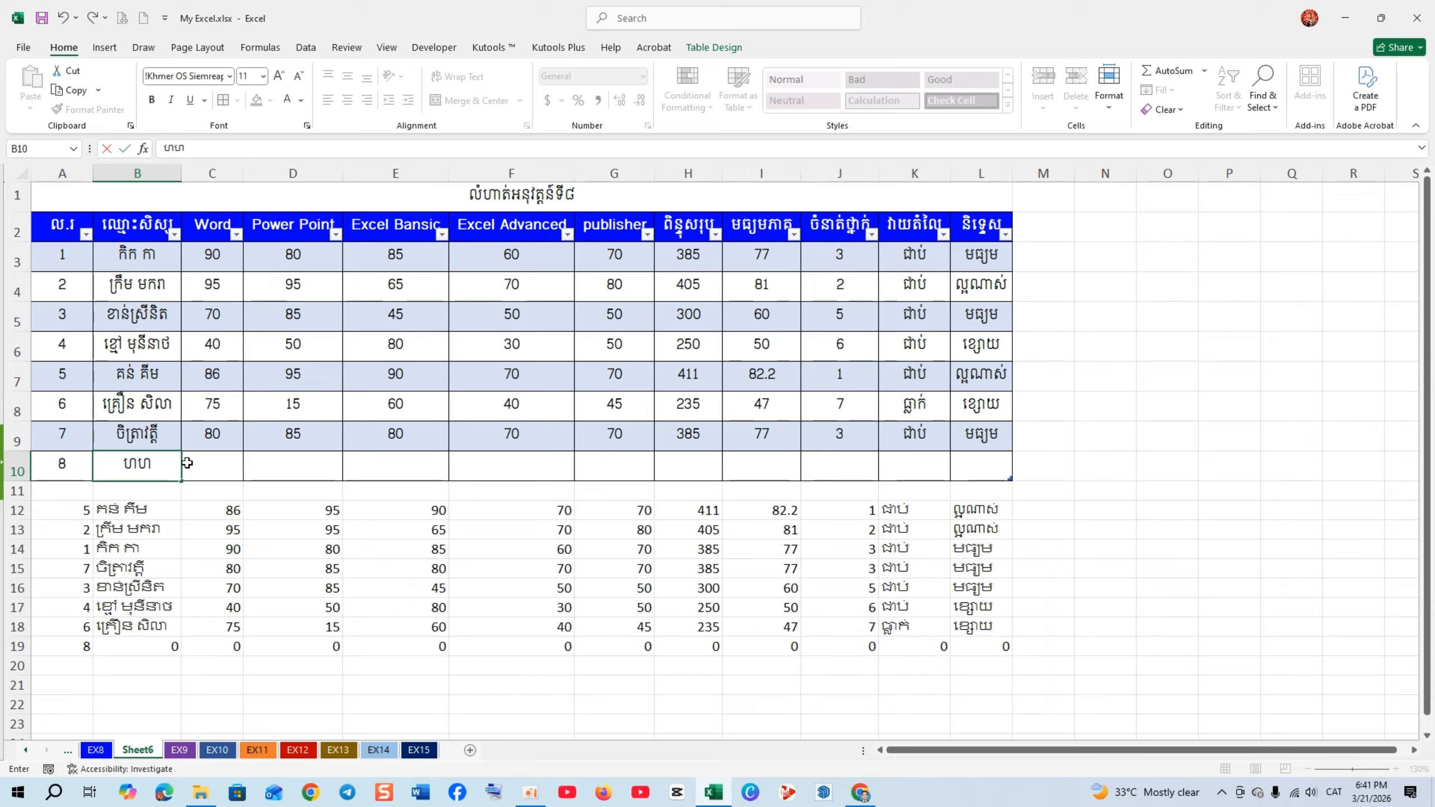
Enter 90 as the Word score in C10 and fill it across the row through I10.
click(225, 467)
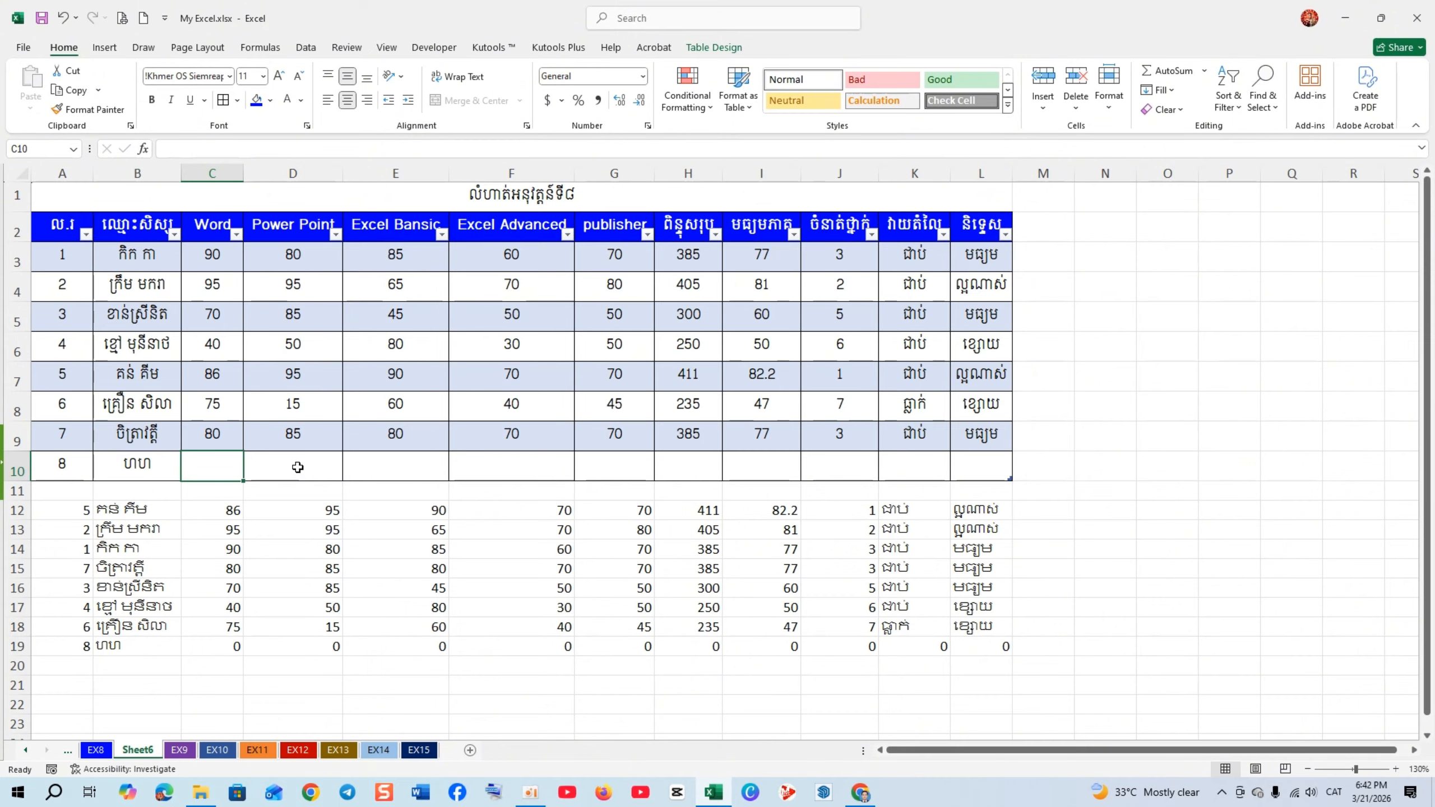
click(227, 473)
text(90)
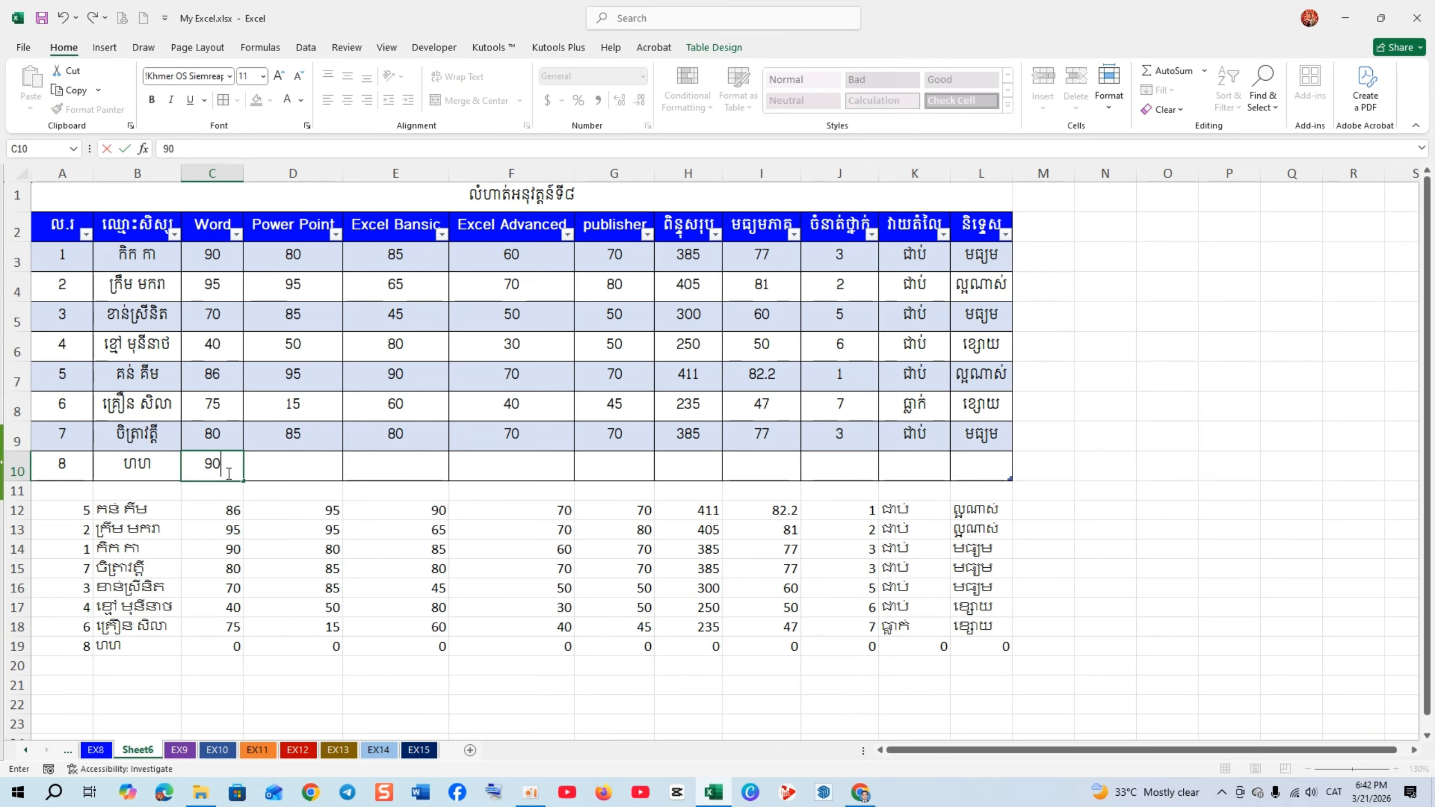
key(Tab)
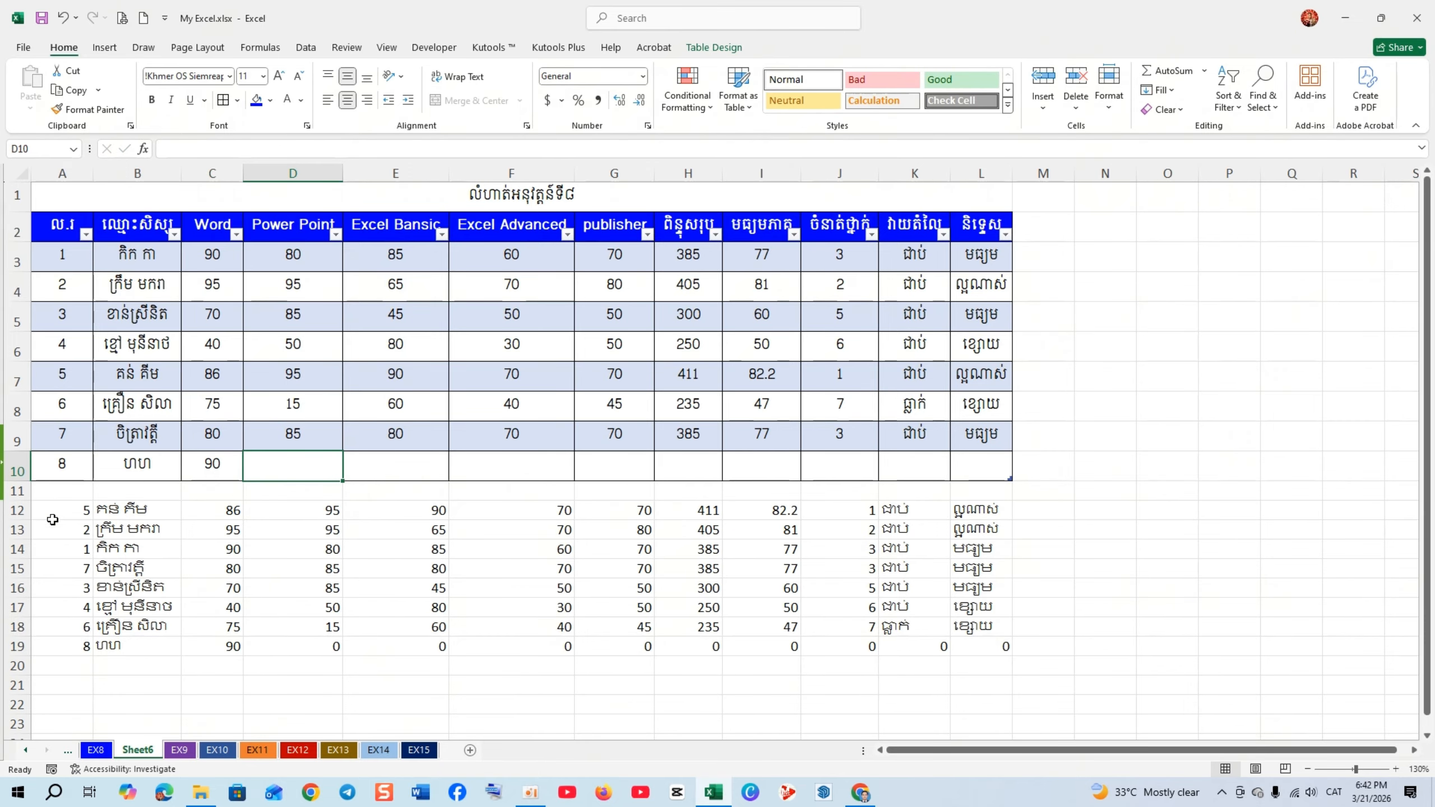
click(210, 464)
mouse_move(243, 482)
mouse_down()
mouse_move(512, 460)
mouse_move(840, 464)
mouse_move(761, 470)
mouse_up()
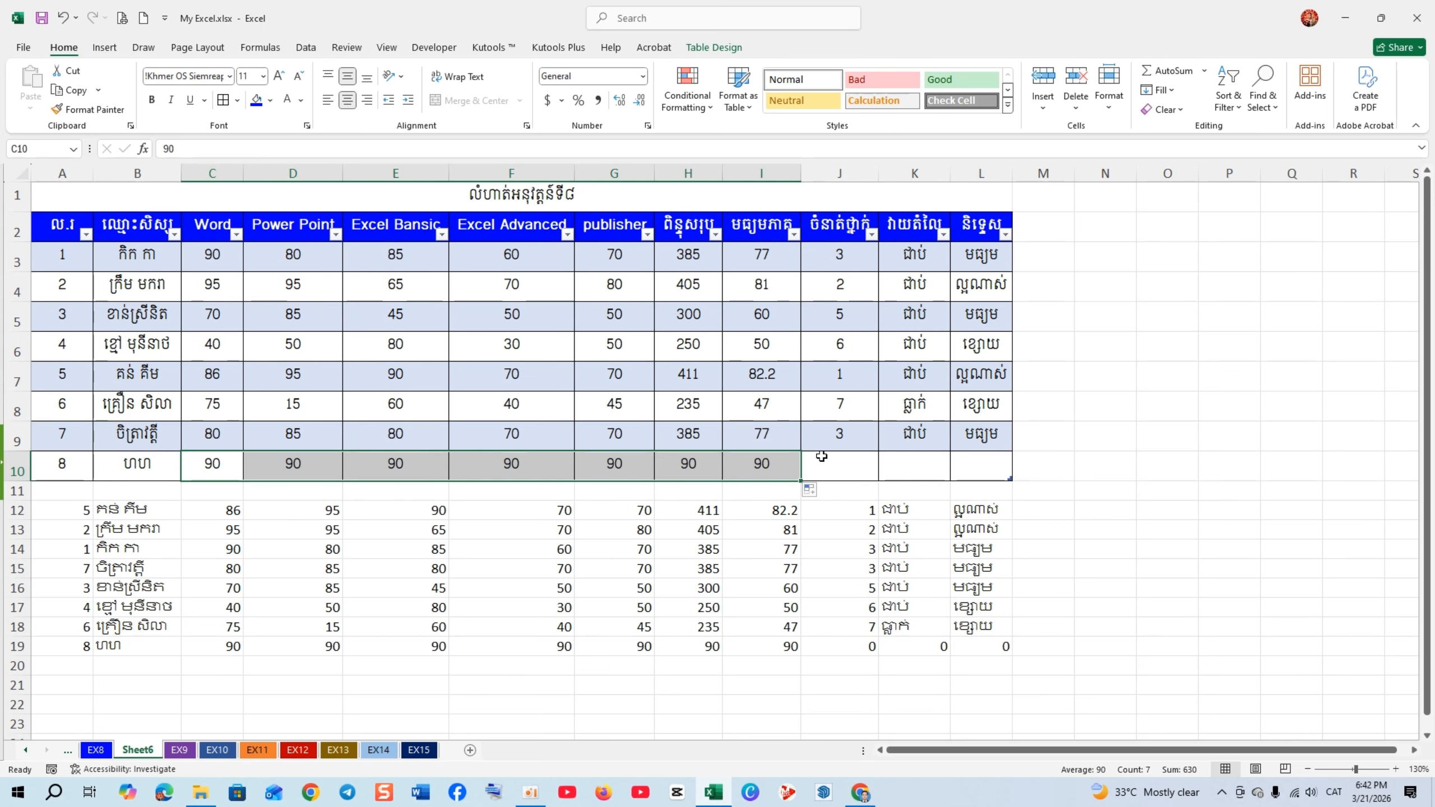
Set the new student's rank in J10 to 1.
click(847, 467)
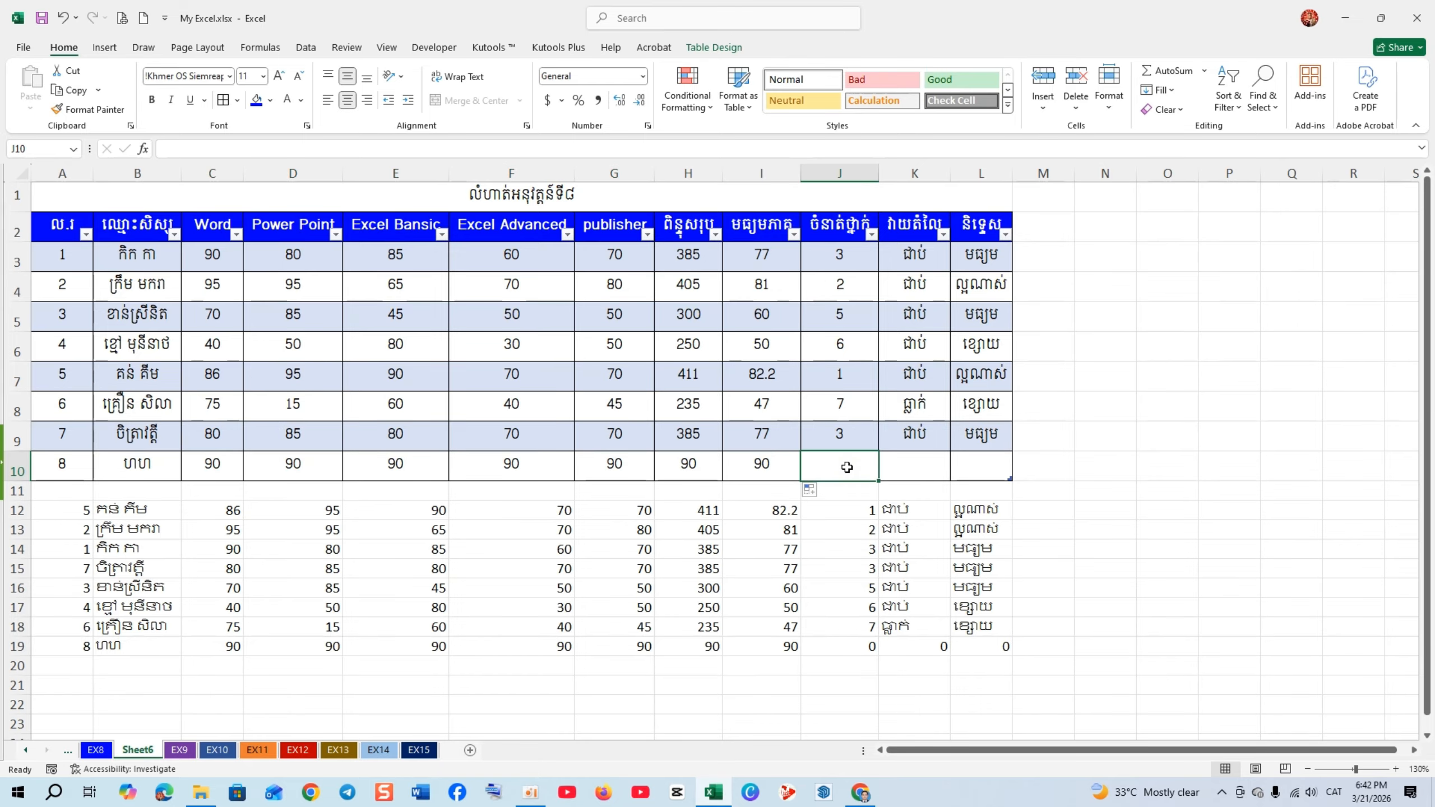
text(1)
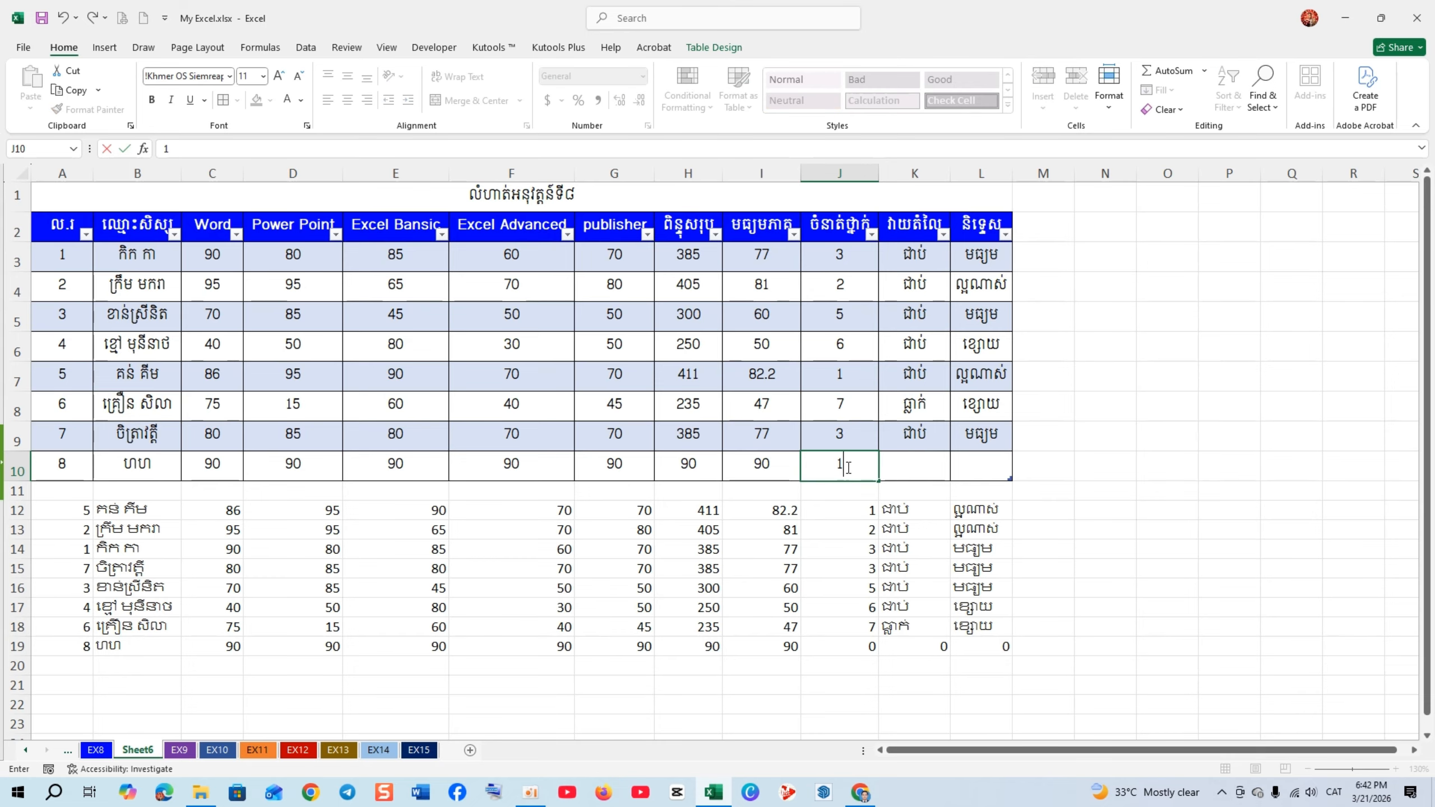
key(Return)
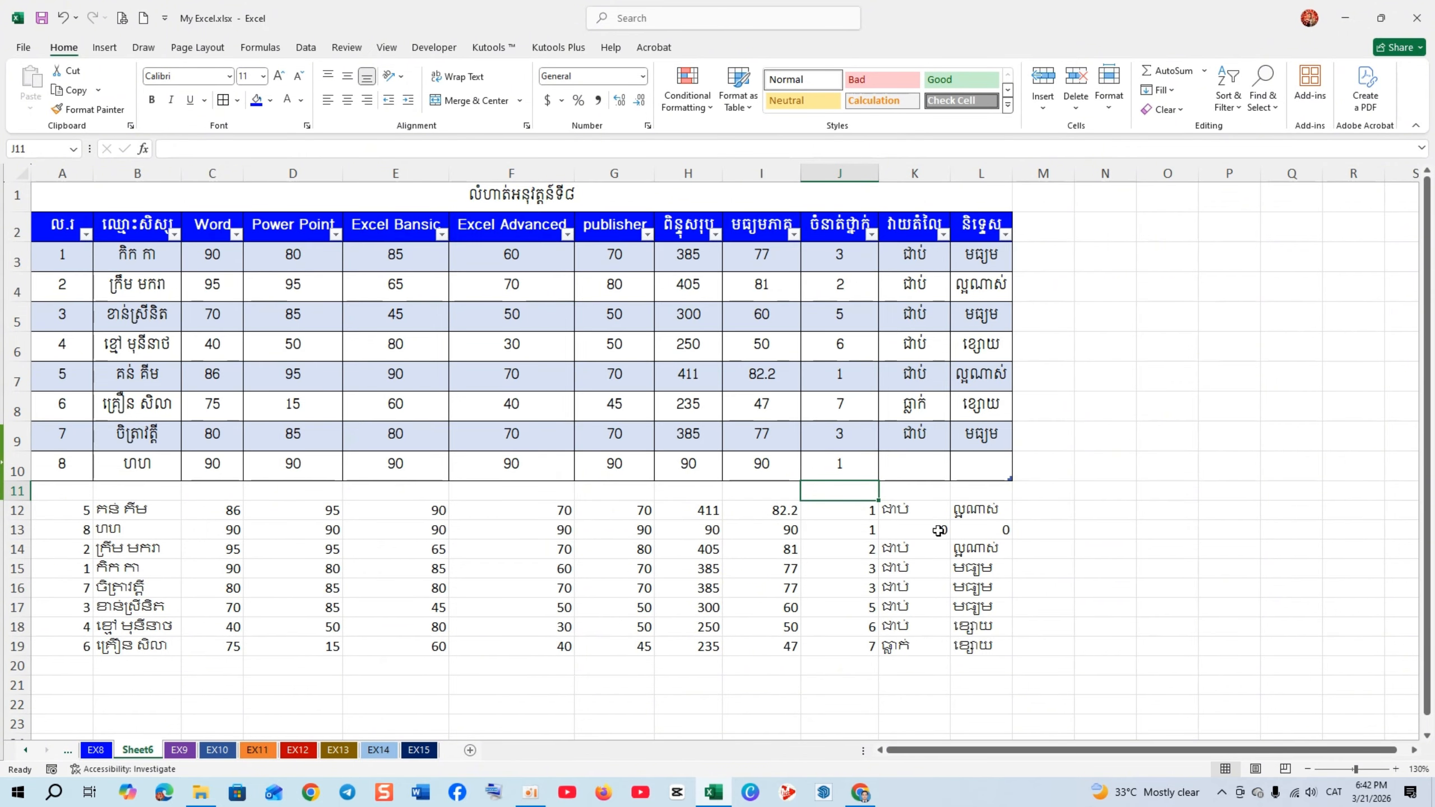
Complete the new student's row with the result ជាប់ in K10 and the remark ល្អណាស់ in L10.
click(923, 465)
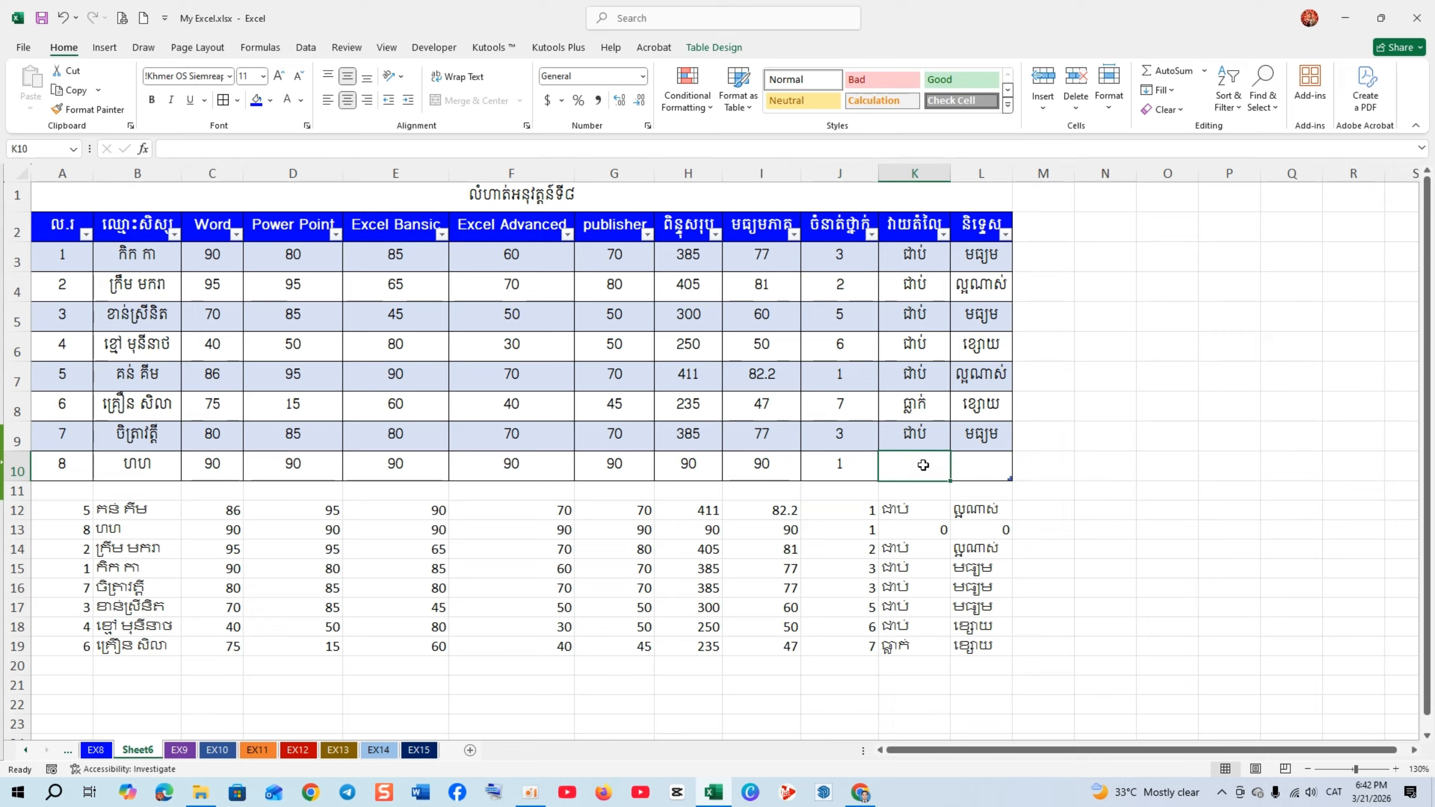
text(ជាប់)
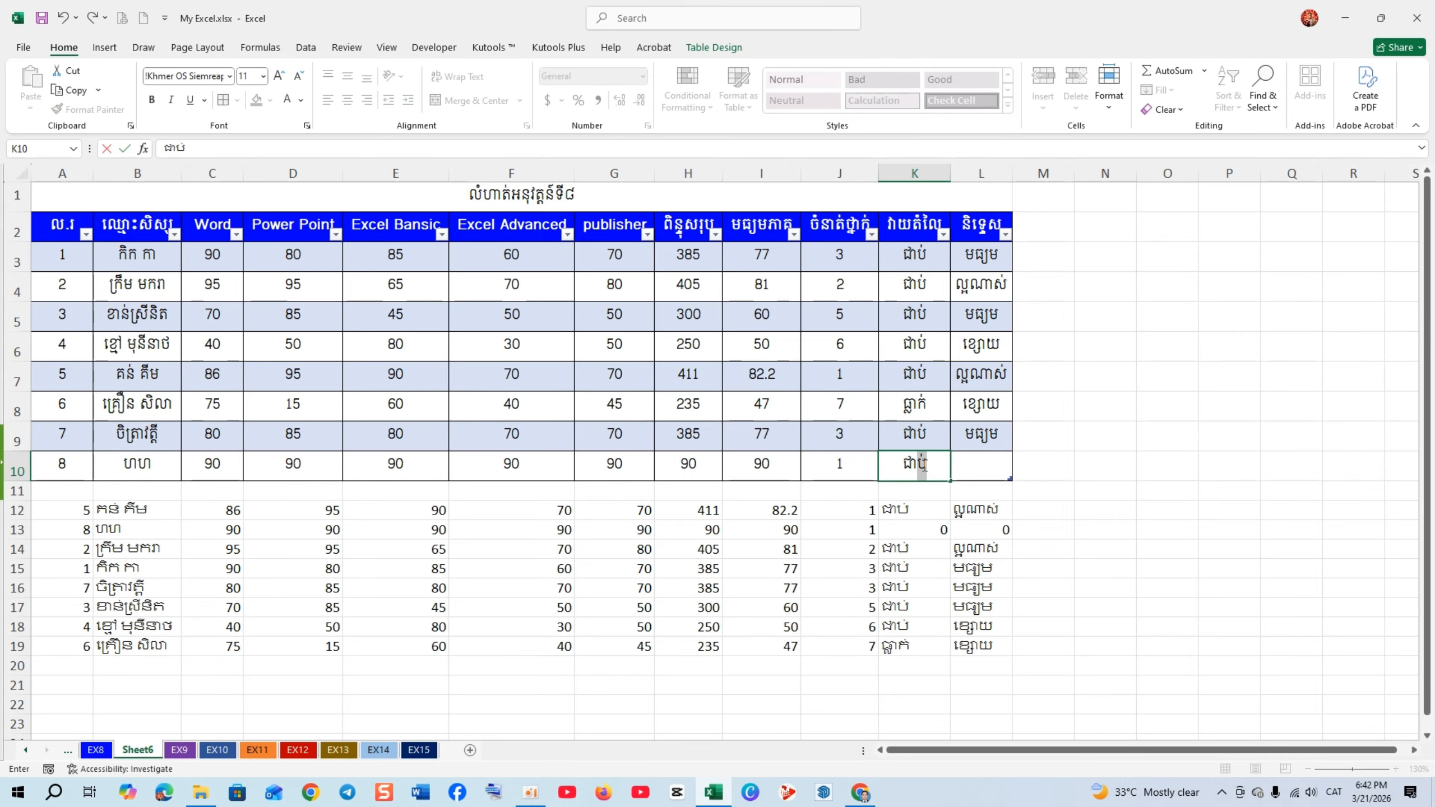
key(Return)
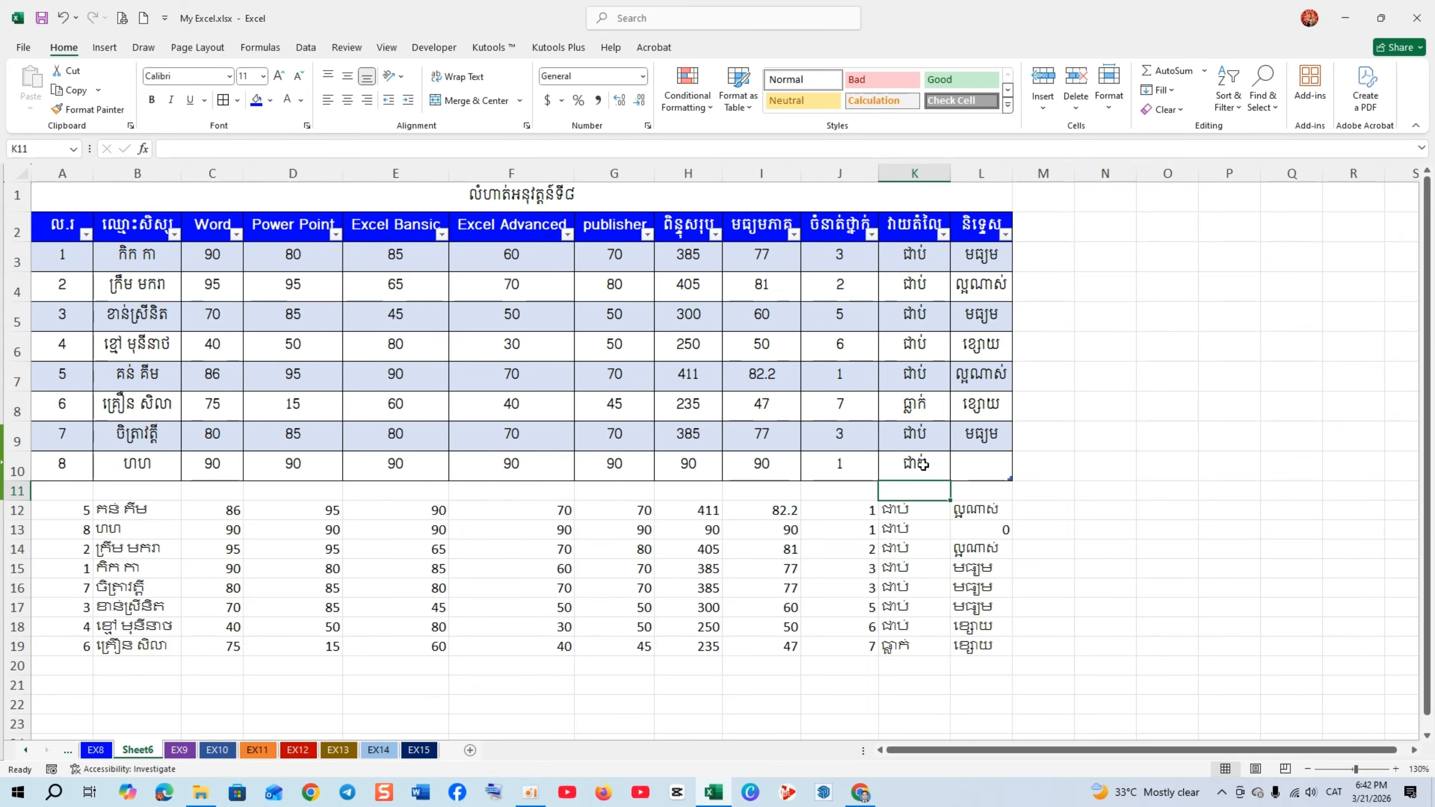
click(984, 470)
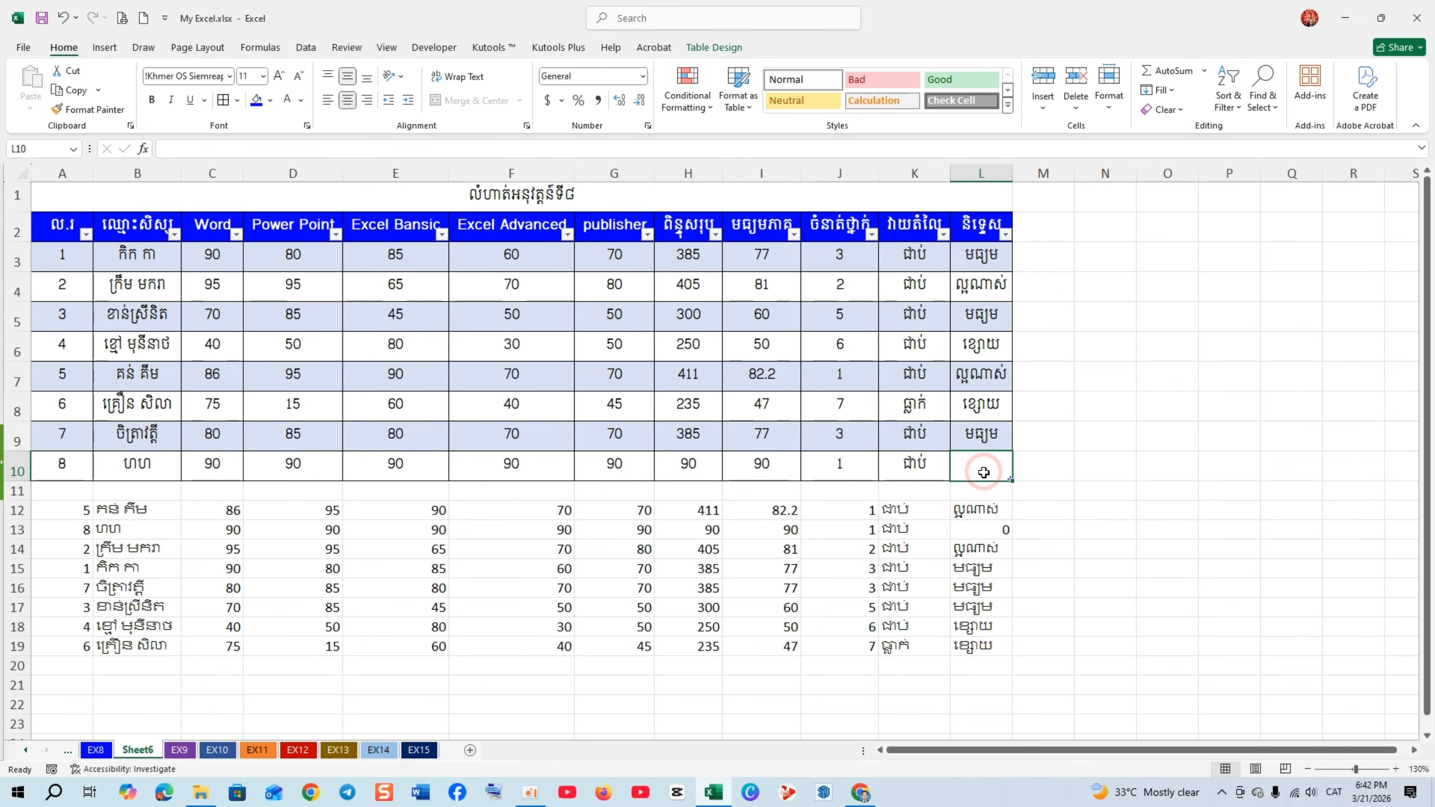
text(ល្អណាស់)
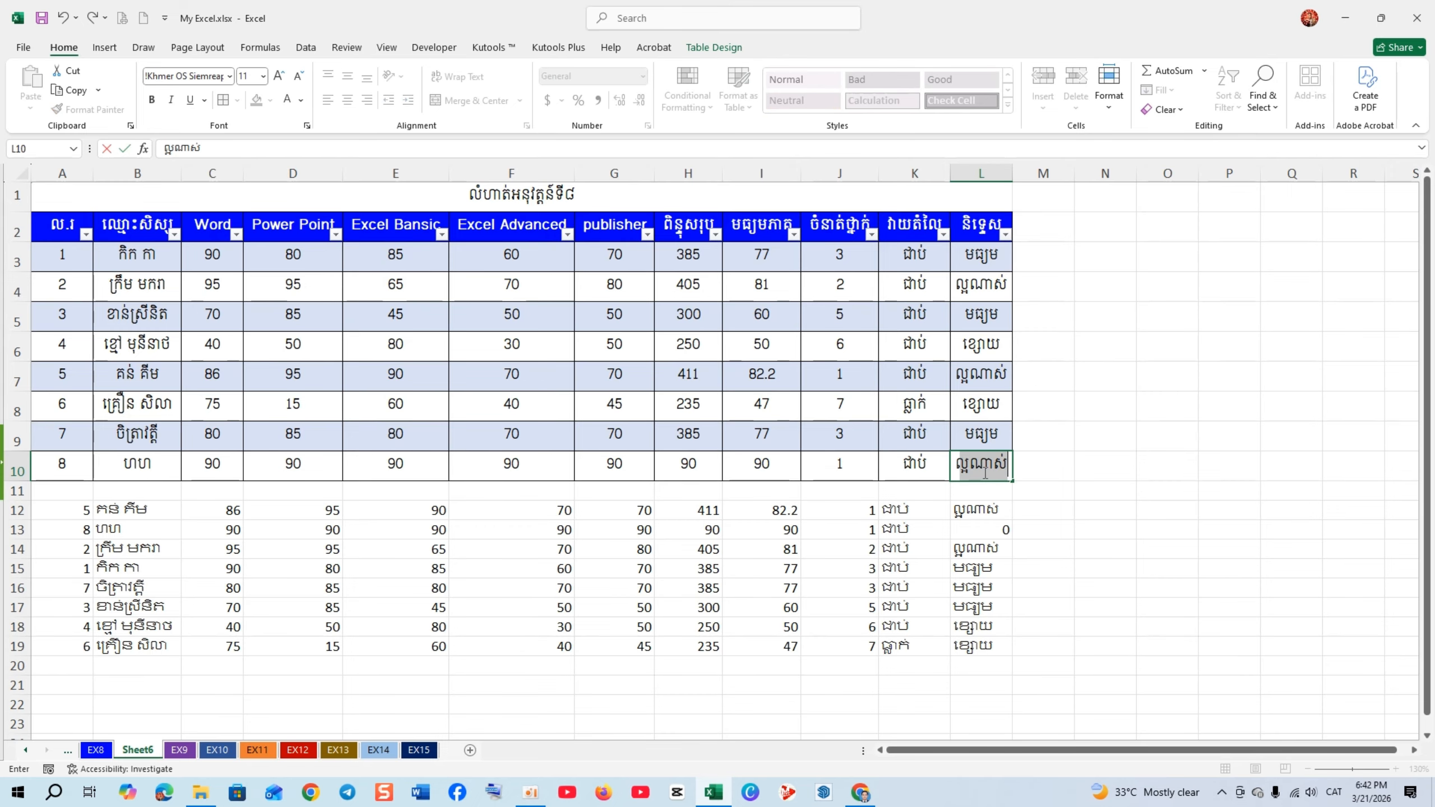
key(Return)
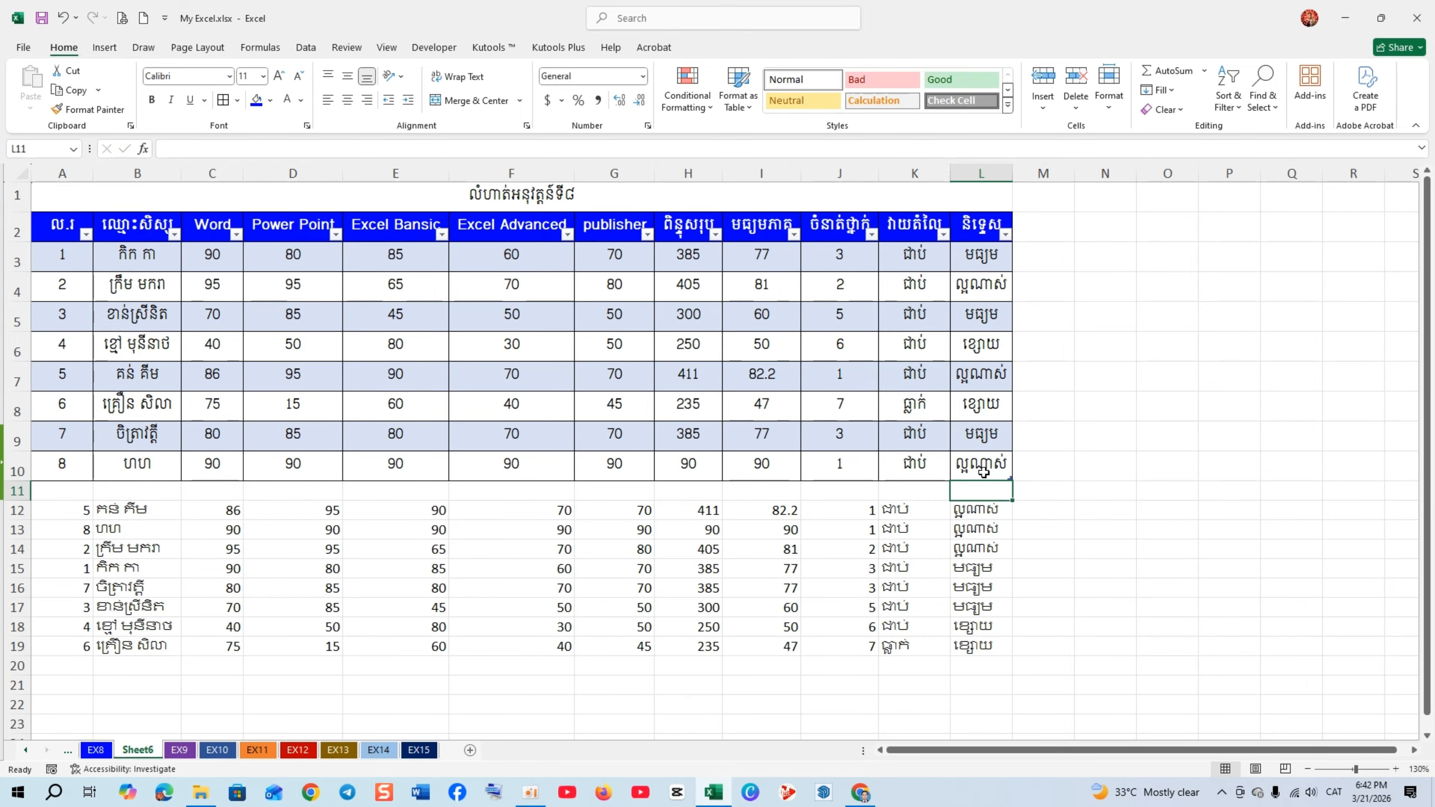